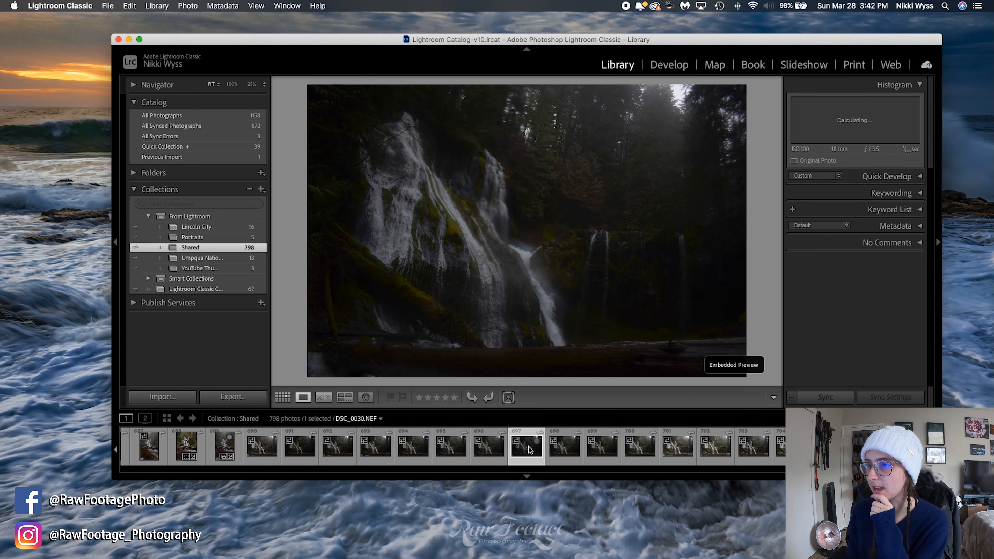
Review the horizontal waterfall shots from DSC_0030 through DSC_0035, comparing DSC_0034 and DSC_0035 back and forth.
key("Right")
key("Right")
key("Right")
key("Right")
key("Right")
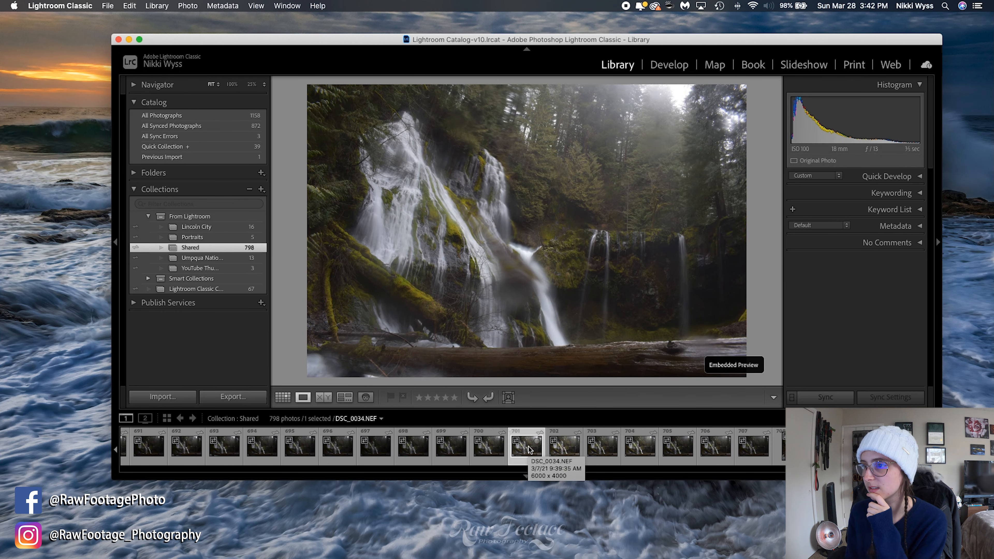
key("Right")
key("Left")
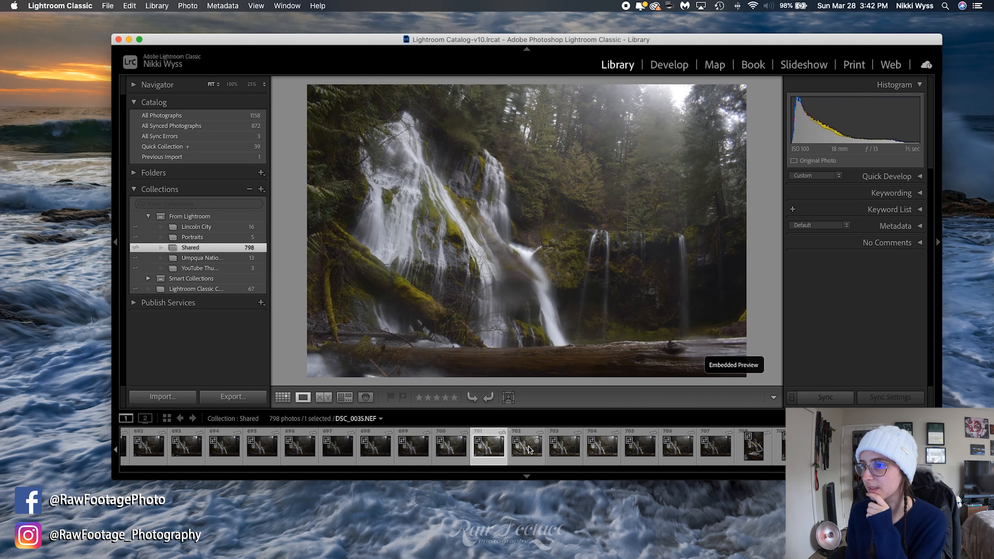
key("Right")
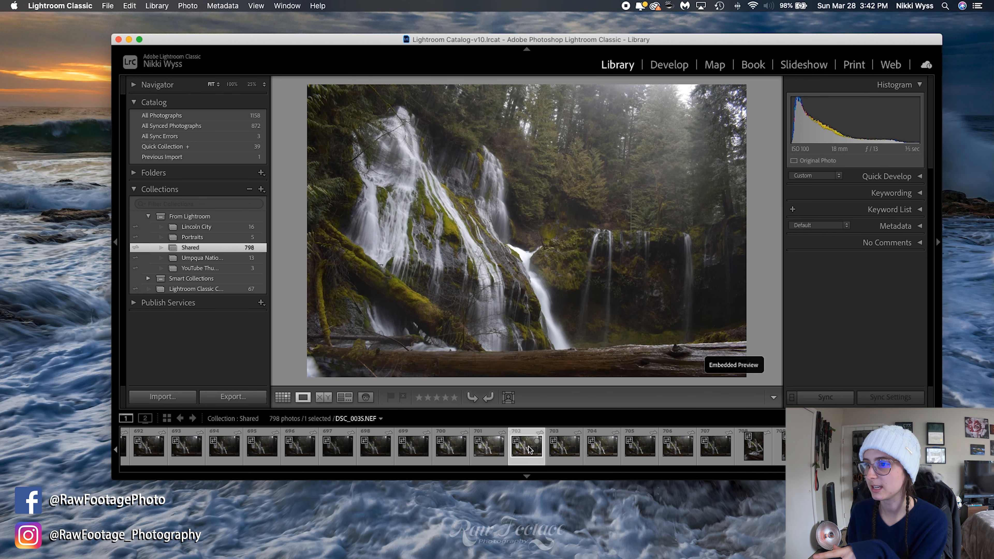
key("Left")
key("Right")
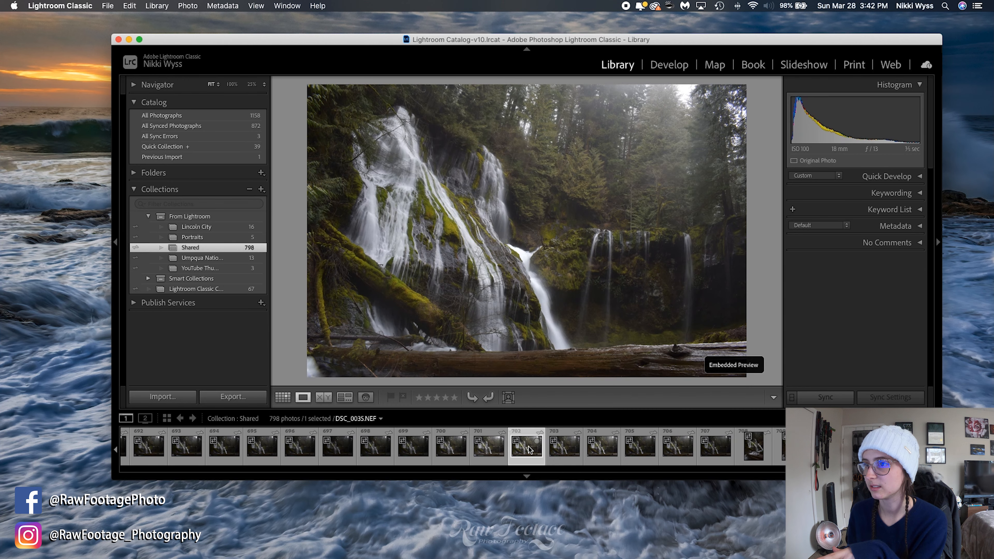
Examine the horizontal waterfall shots up to DSC_0040 and the first vertical ones, and return to DSC_0039.
key("Right")
key("Right")
key("Right")
key("Right")
key("Right")
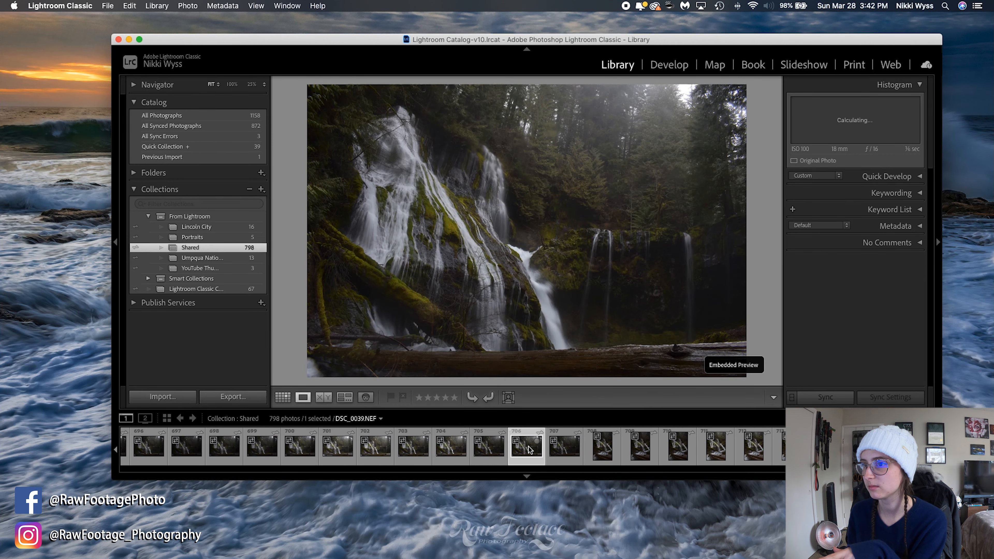
key("Right")
key("Left")
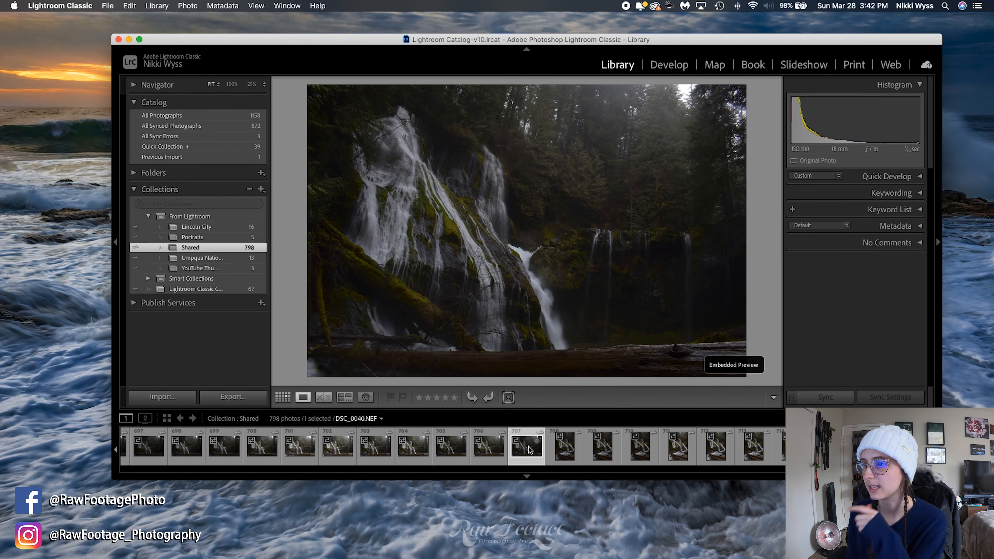
key("Right")
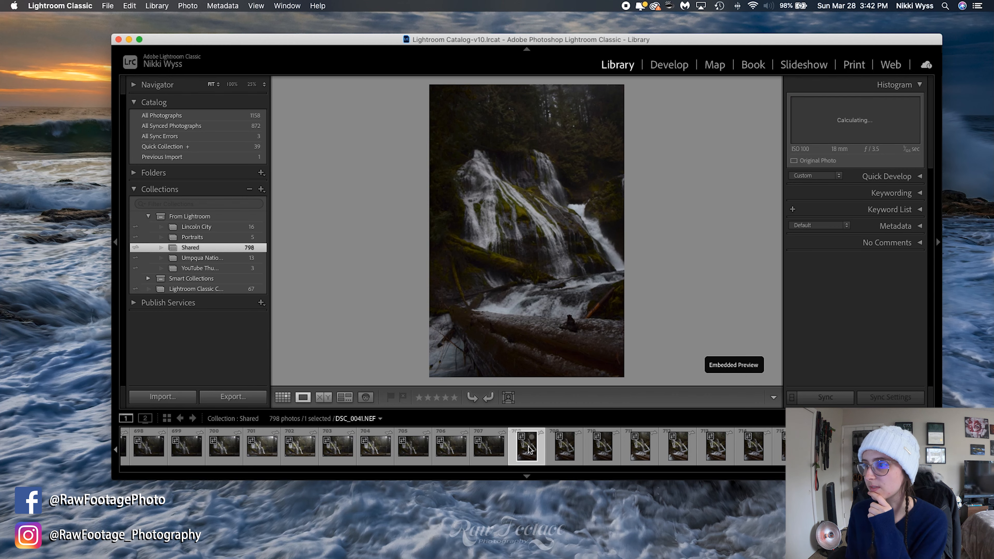
key("Right")
key("Right")
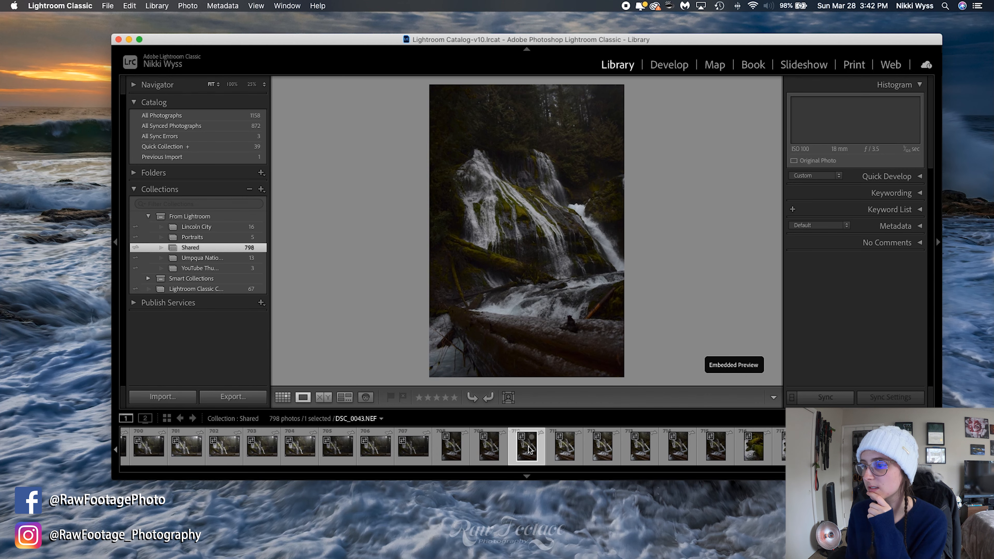
key("Left")
key("Left")
key("Left")
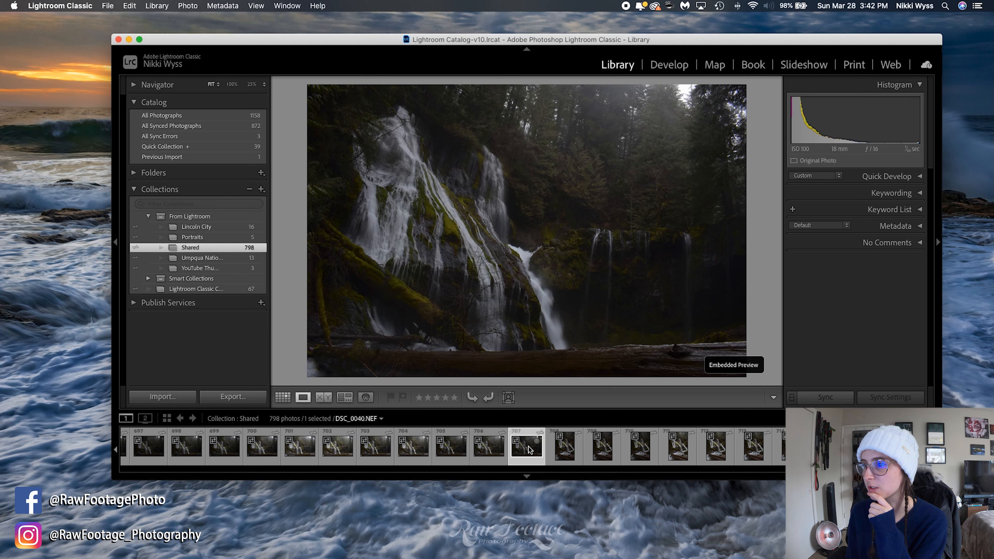
key("Left")
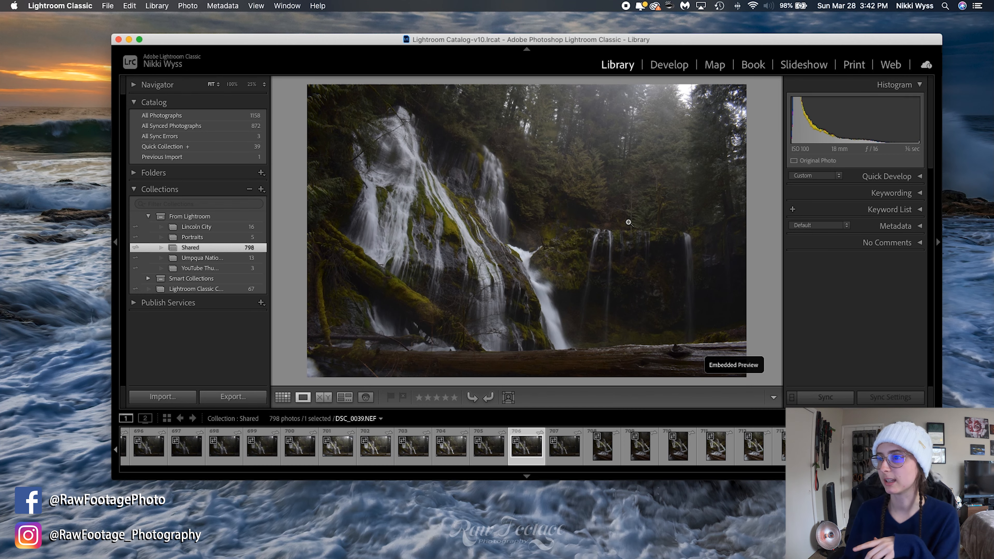
Compare the horizontal waterfall exposures back to DSC_0030 and forward again up to DSC_0038.
key("Left")
key("Left")
key("Left")
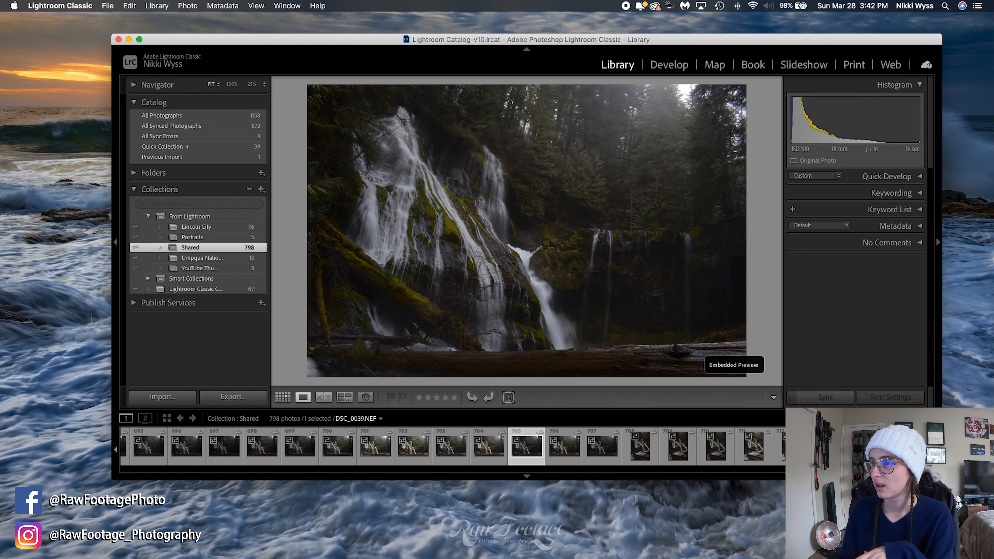
key("Left")
key("Left")
key("Left")
key("Left")
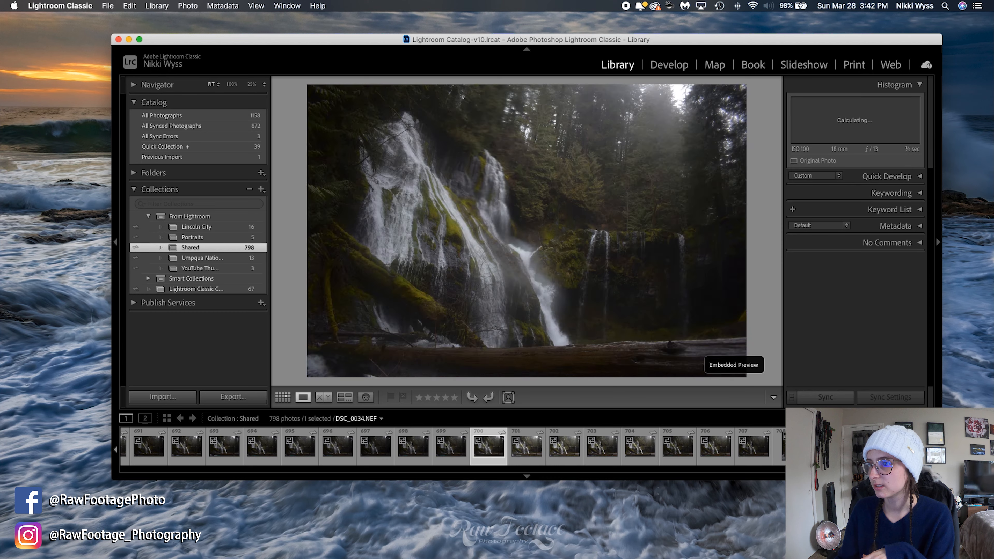
key("Left")
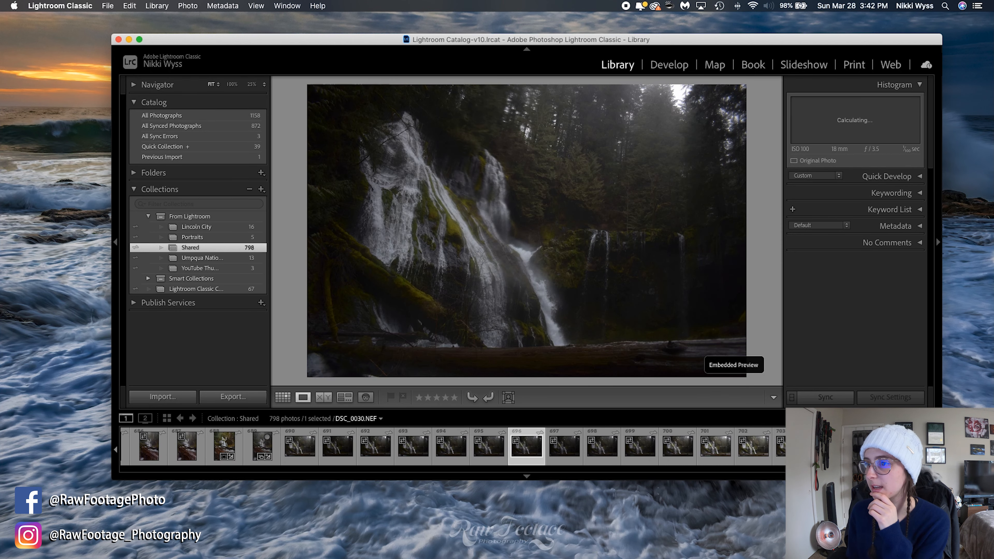
key("Right")
key("Right")
key("Right")
key("Right")
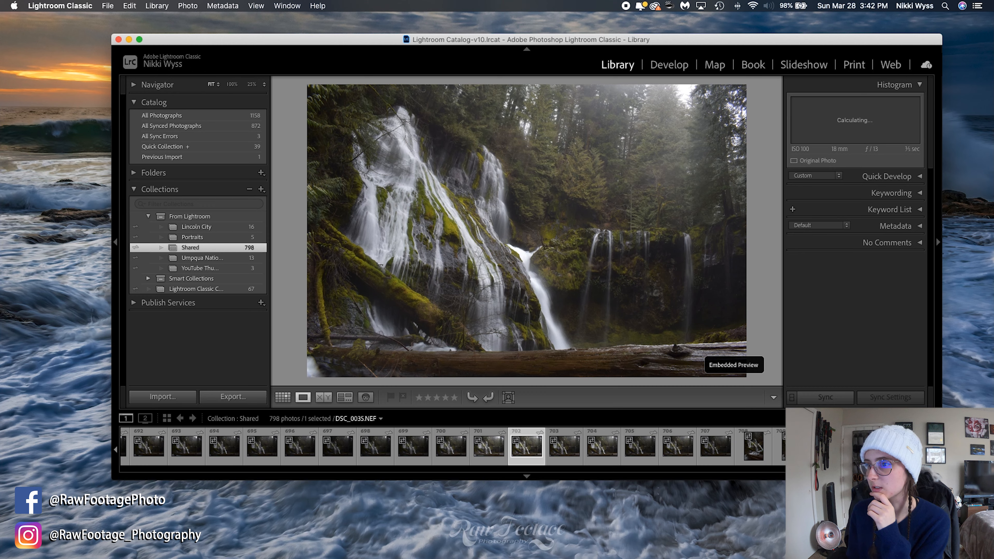
key("Right")
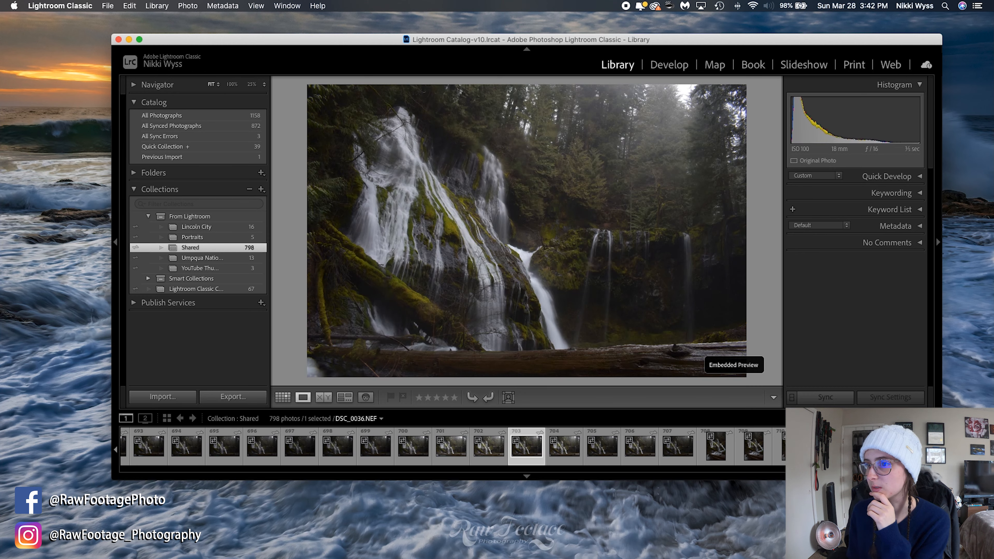
key("Right")
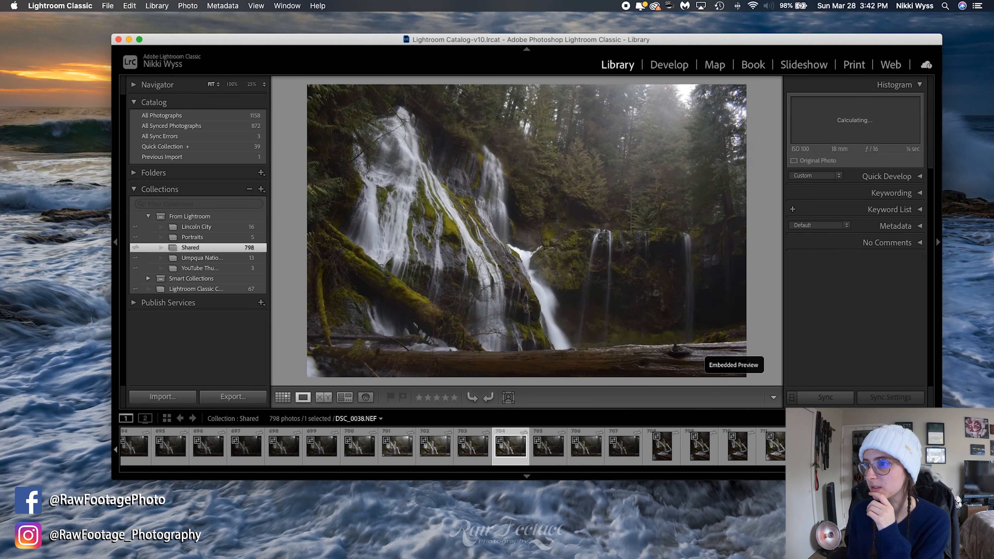
Look back through the horizontal waterfall series to its first frame, DSC_0023, and compare it with the adjacent shots.
key("Left")
key("Left")
key("Left")
key("Left")
key("Left")
key("Left")
key("Left")
key("Left")
key("Left")
key("Left")
key("Left")
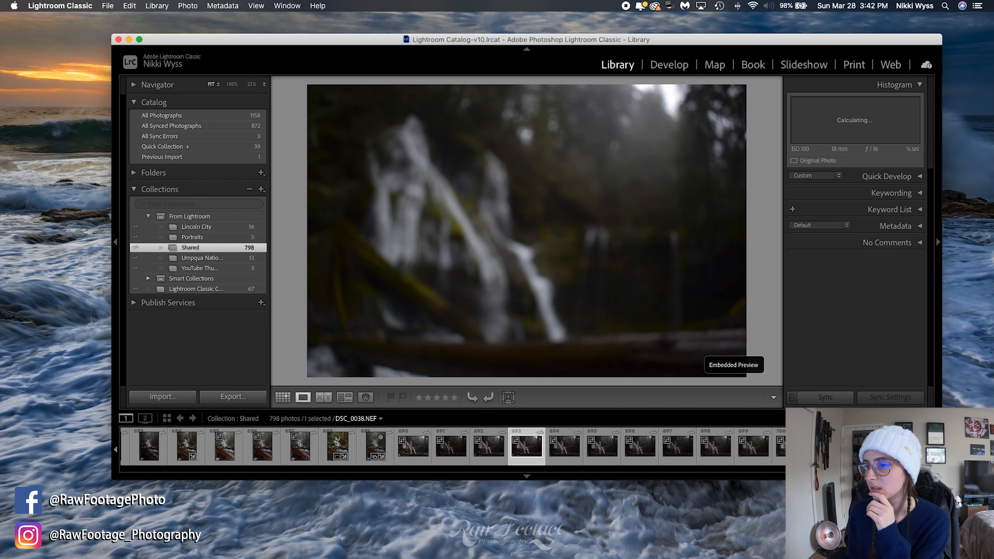
key("Left")
key("Left")
key("Left")
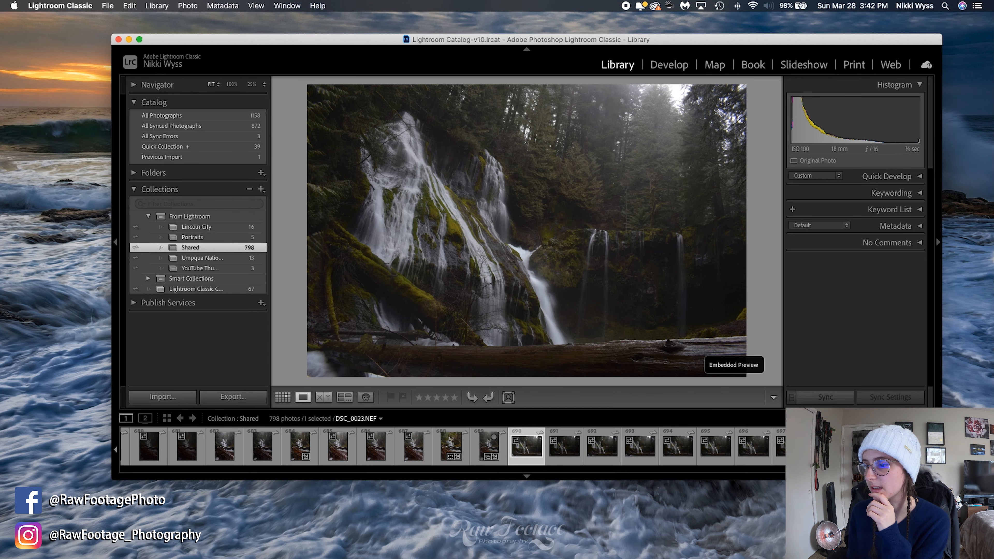
key("Right")
key("Left")
key("Left")
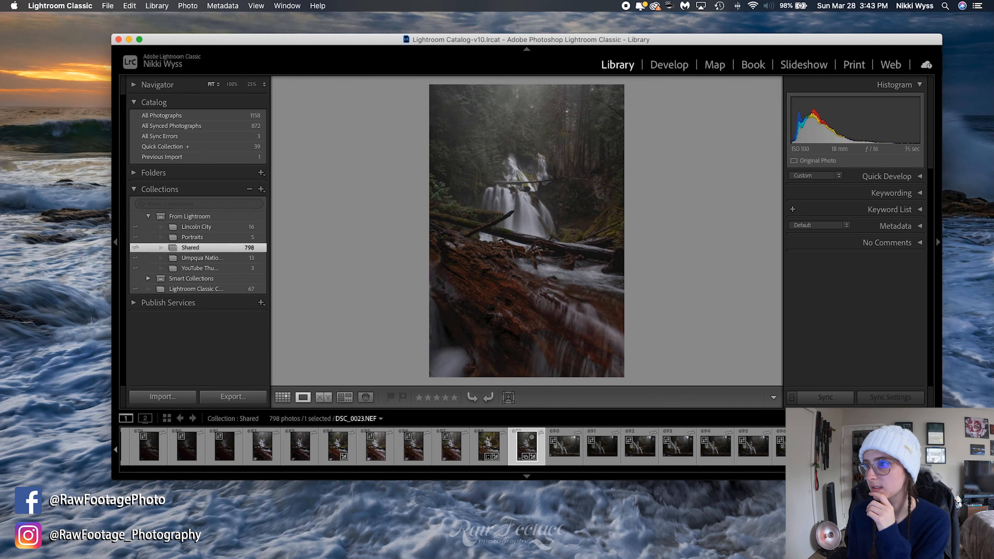
key("Right")
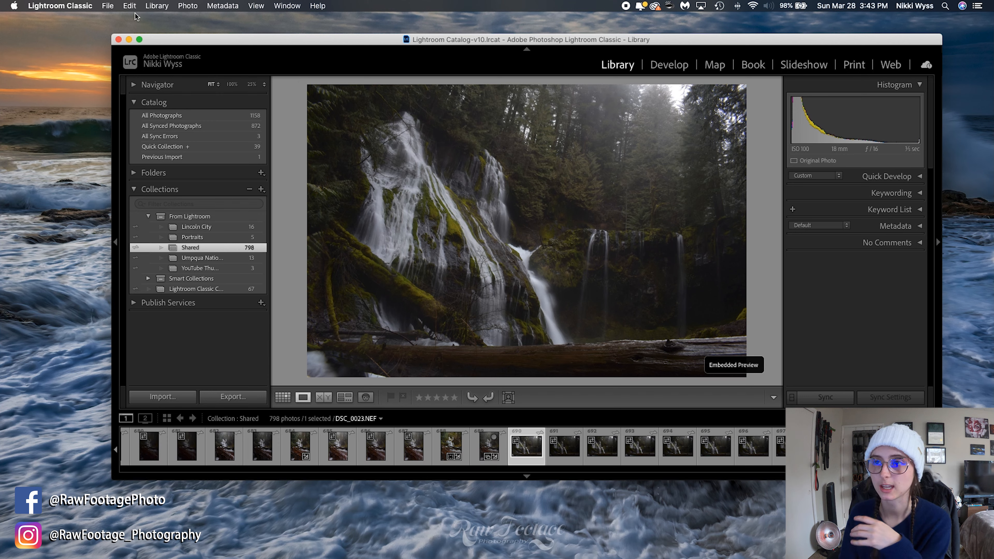
Run the Show Focus Points plug-in on DSC_0023.
left_click(156, 5)
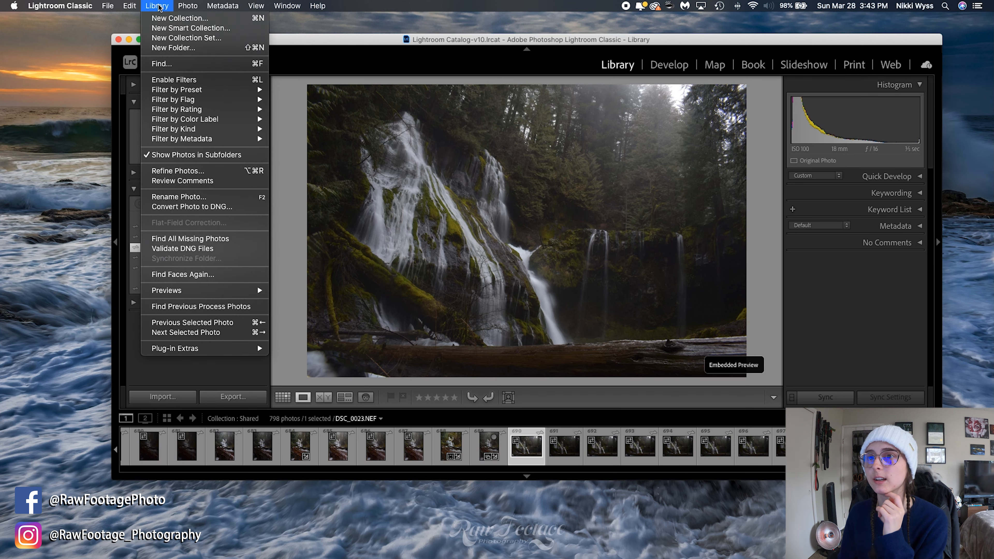
mouse_move(269, 345)
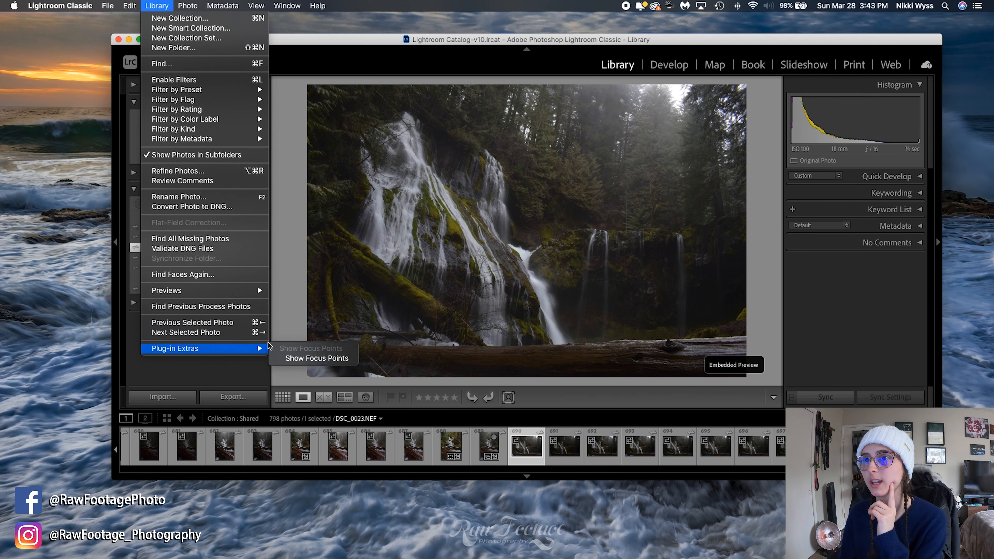
left_click(311, 358)
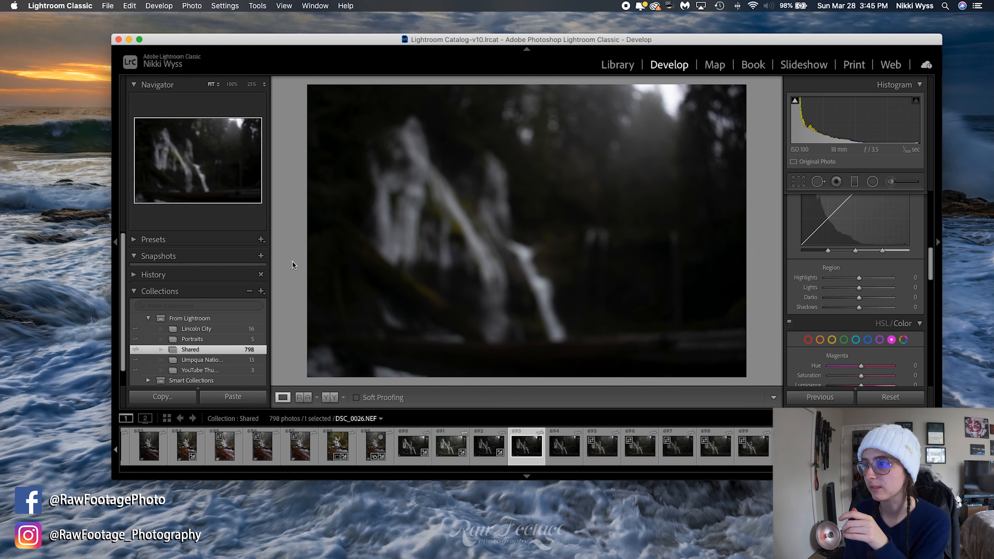
Compare the waterfall shots DSC_0027 and DSC_0023, and review the exposures that follow DSC_0027 past DSC_0033.
key("Right")
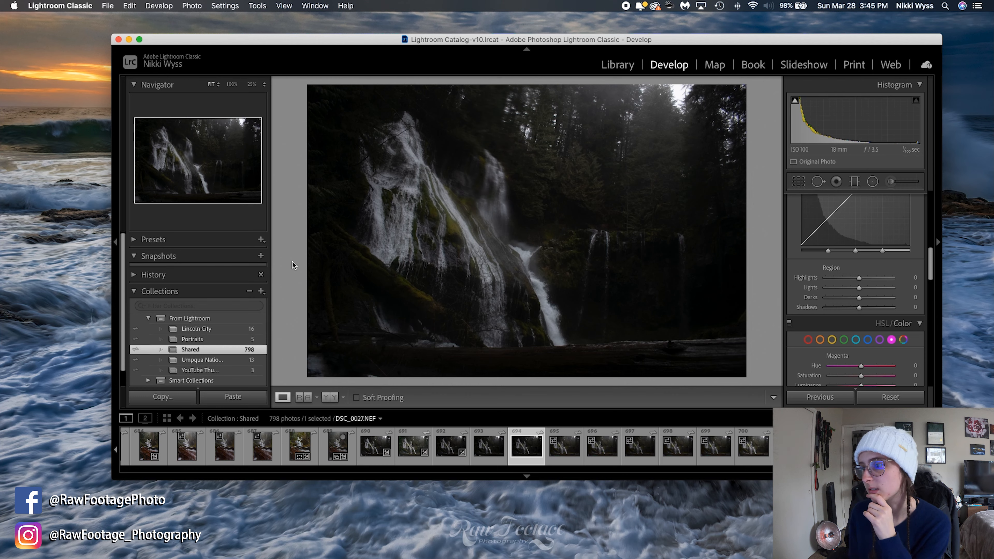
left_click(366, 447)
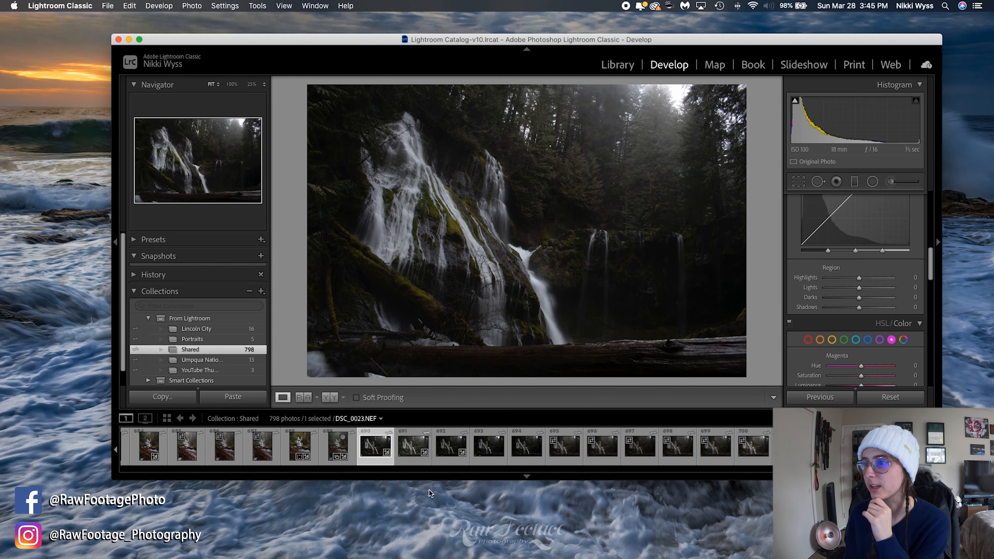
left_click(526, 449)
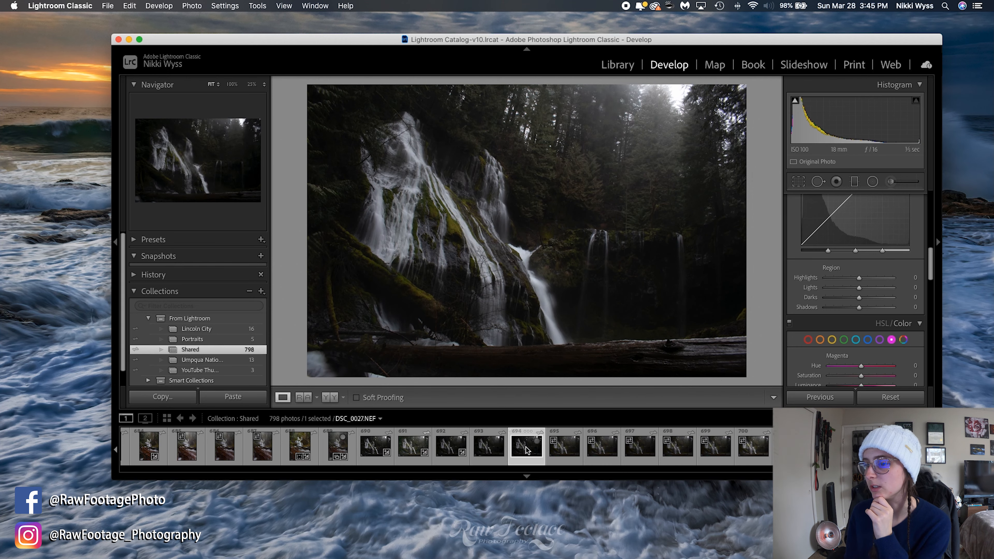
key("Right")
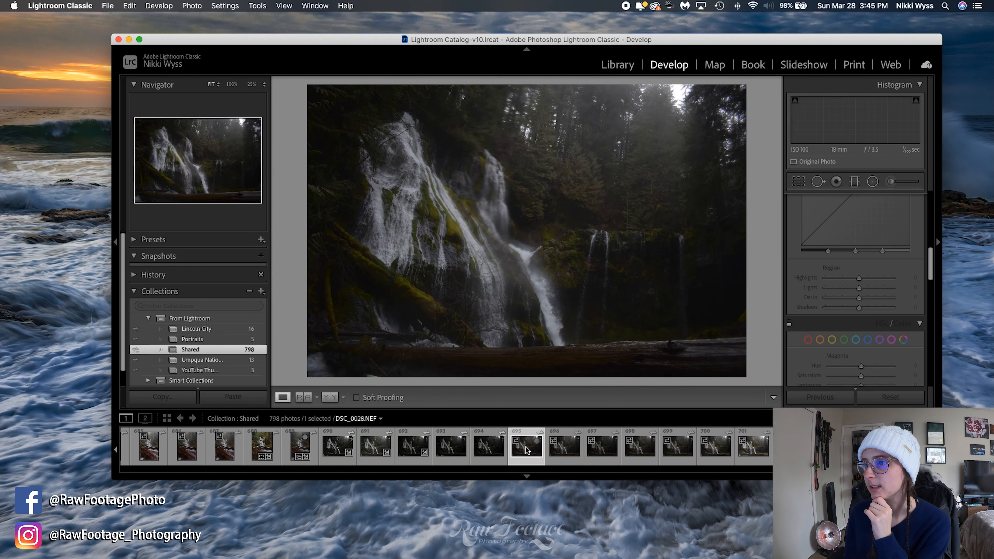
key("Right")
key("Right")
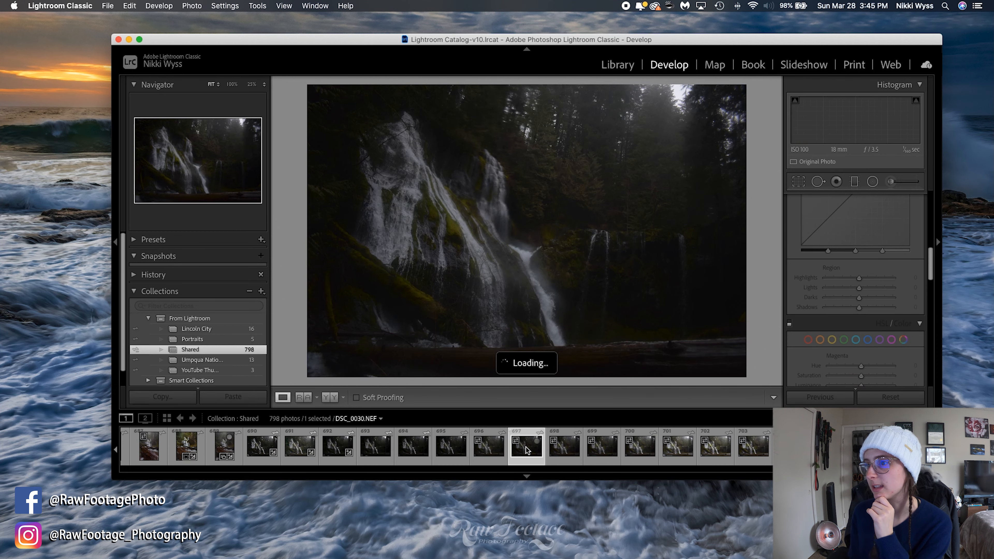
key("Right")
key("Right")
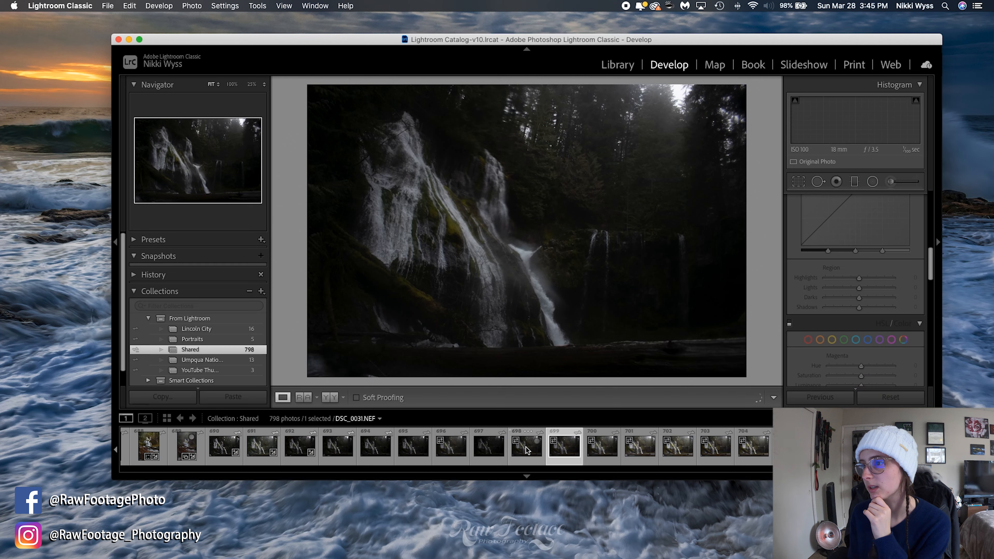
key("Right")
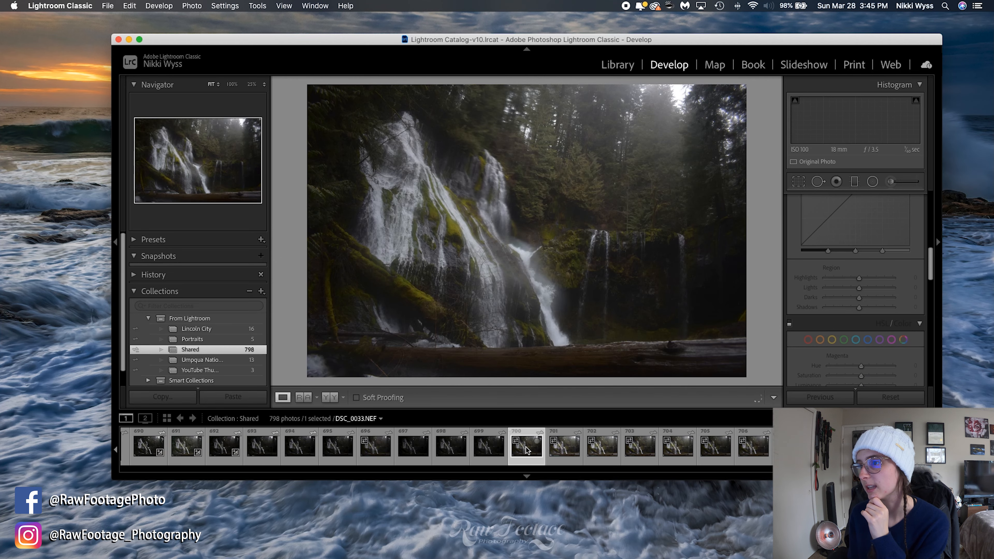
key("Right")
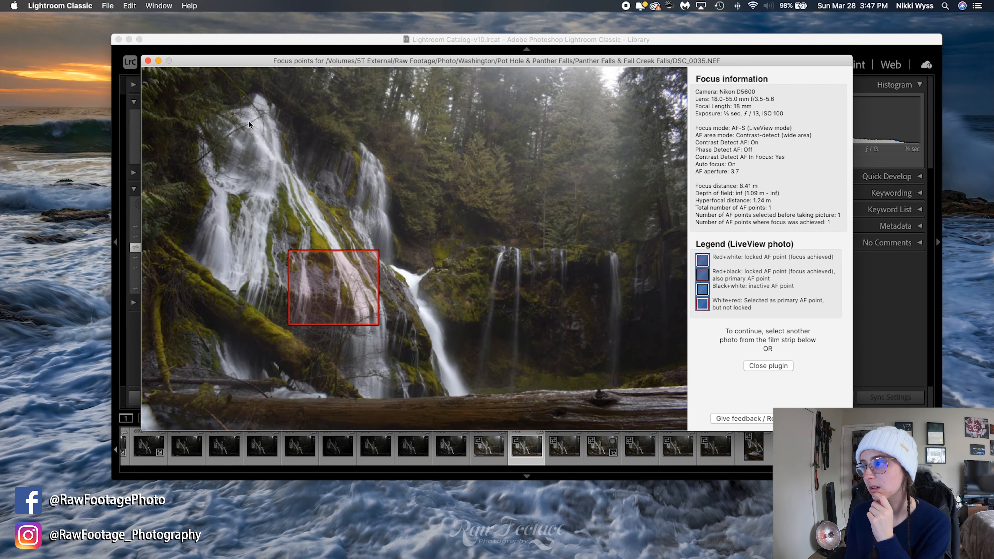
Inspect the focus points and focus information of DSC_0036, DSC_0037, DSC_0038 and DSC_0039 in turn.
left_click(567, 450)
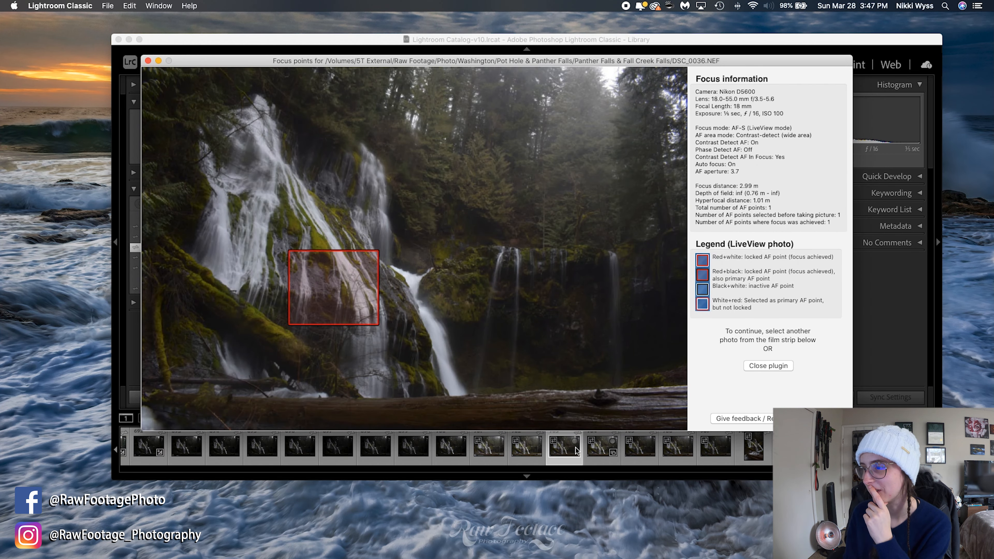
left_click(598, 452)
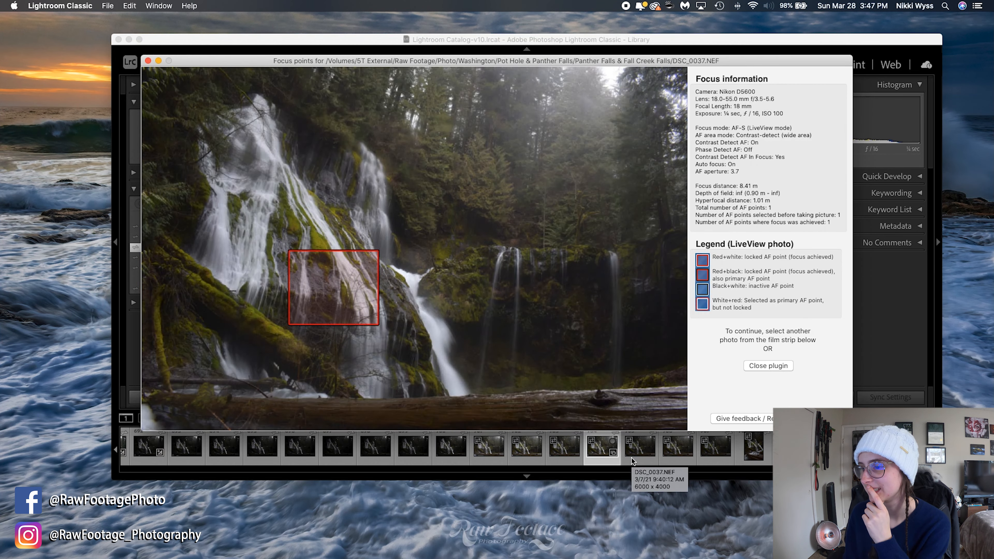
left_click(640, 455)
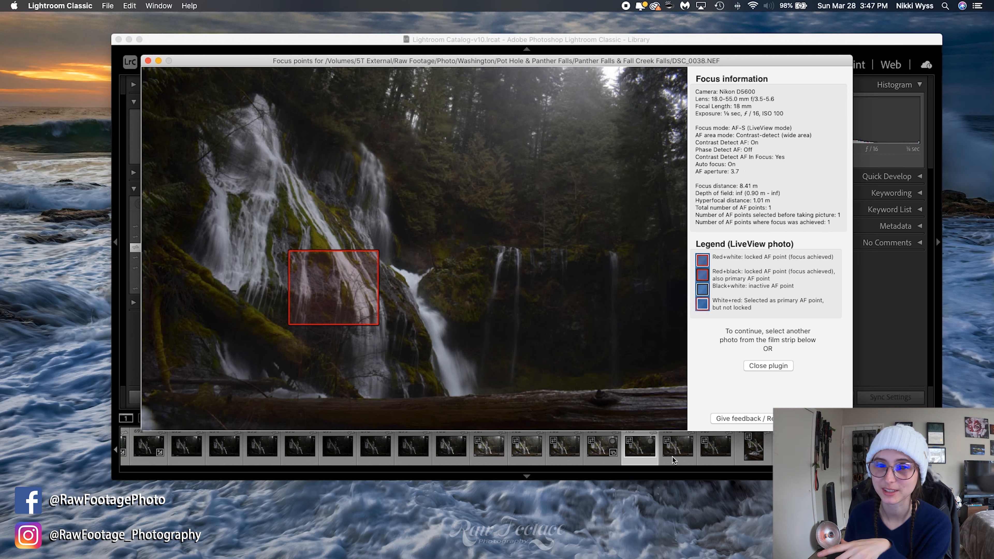
left_click(678, 454)
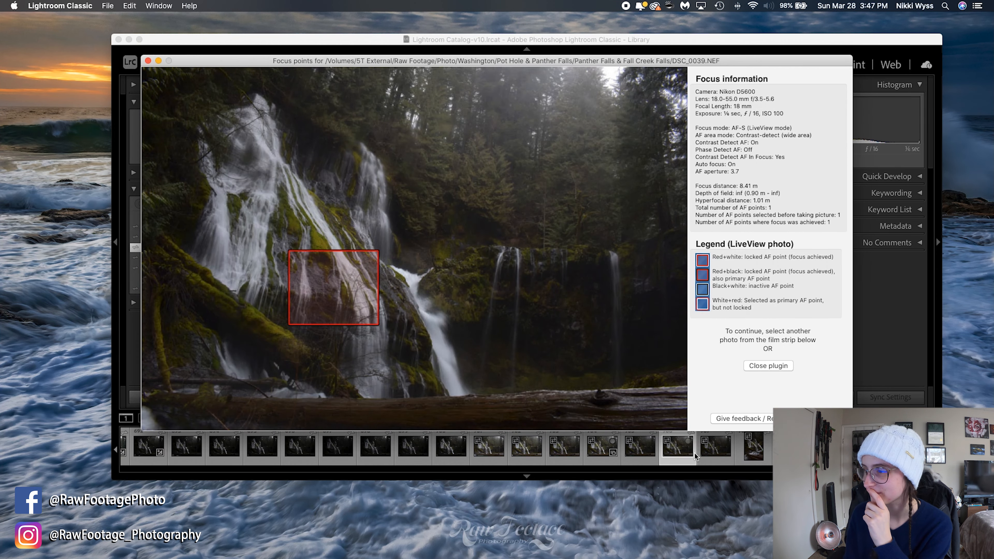
Inspect the focus points and focus information of the photo that follows DSC_0039.
left_click(714, 451)
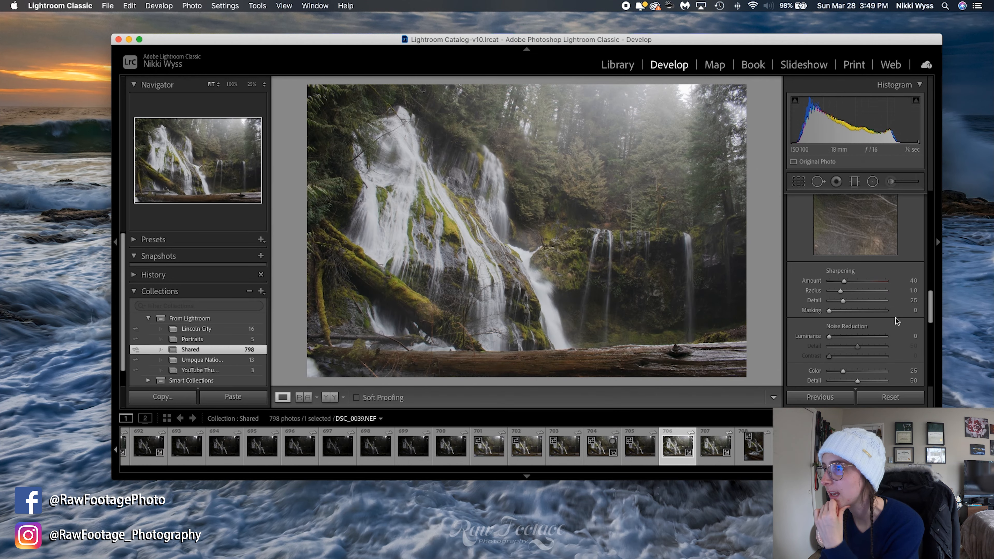
Set Dehaze to +50 on DSC_0039 and check the waterfall detail up close.
scroll(896, 321, "up", 10)
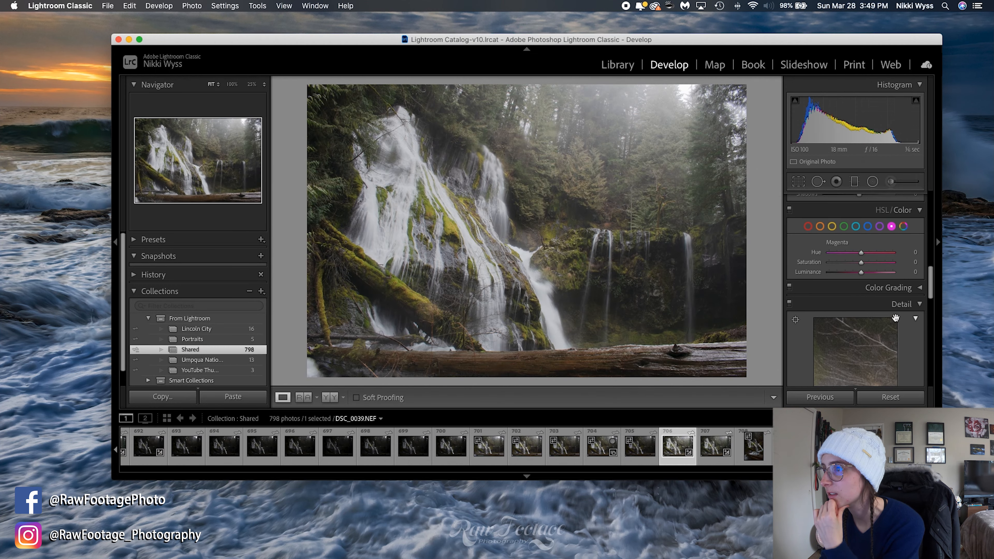
scroll(894, 321, "up", 8)
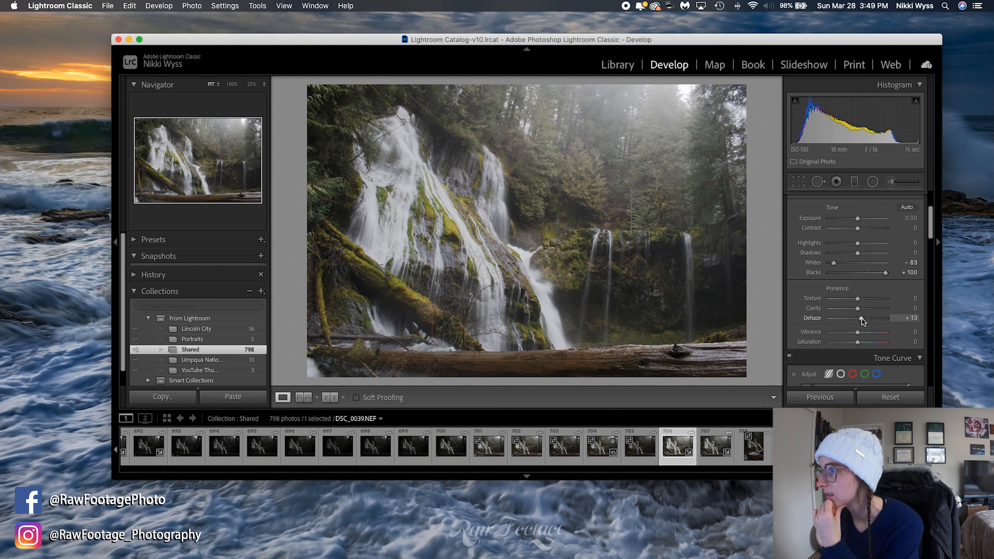
mouse_move(863, 321)
left_mouse_down()
mouse_move(895, 323)
mouse_move(855, 327)
mouse_move(869, 322)
left_mouse_up()
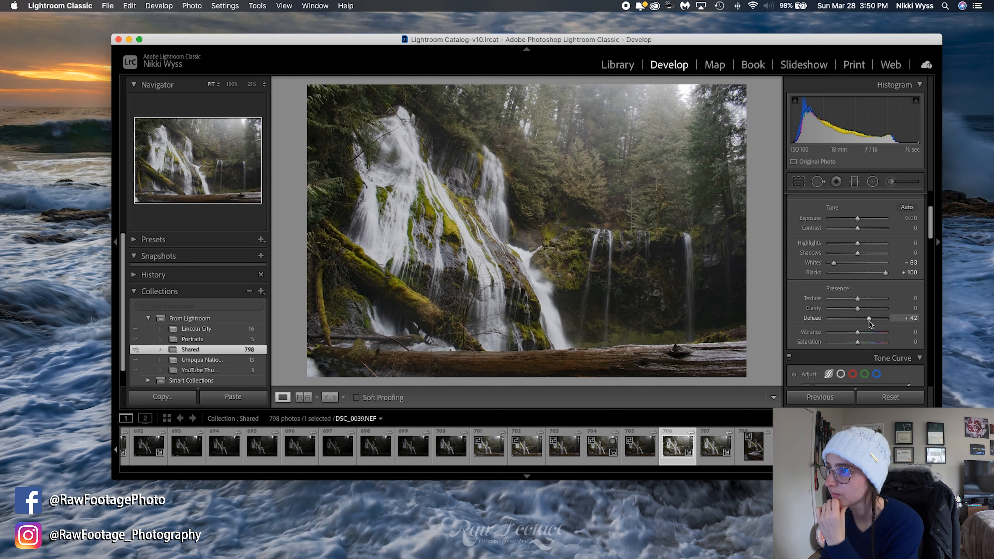
left_click_drag(869, 321, 870, 321)
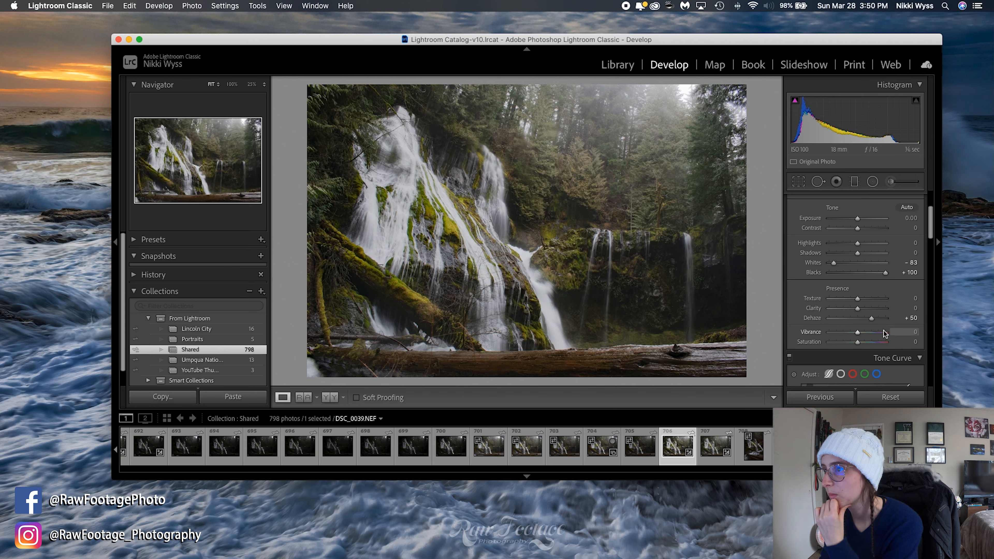
left_click(532, 205)
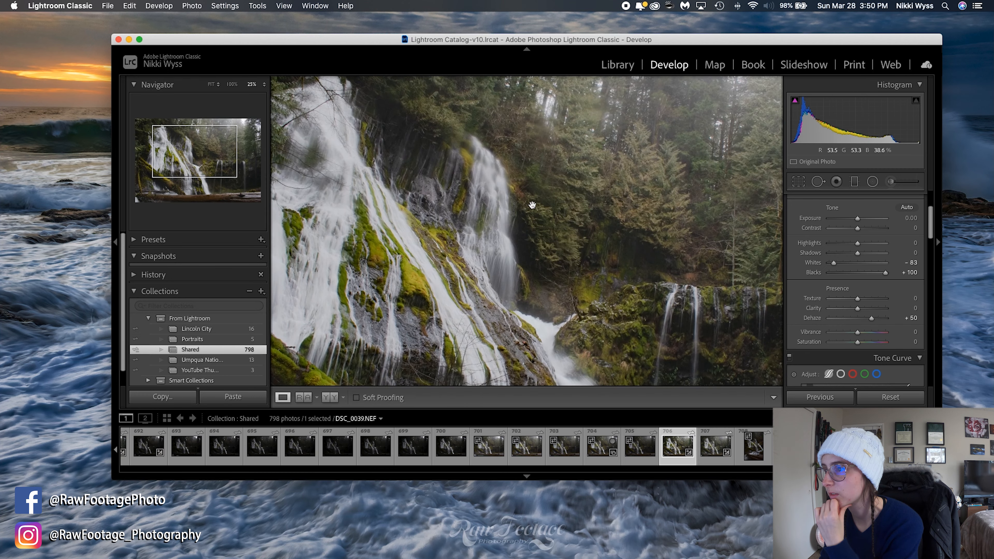
left_click(516, 186)
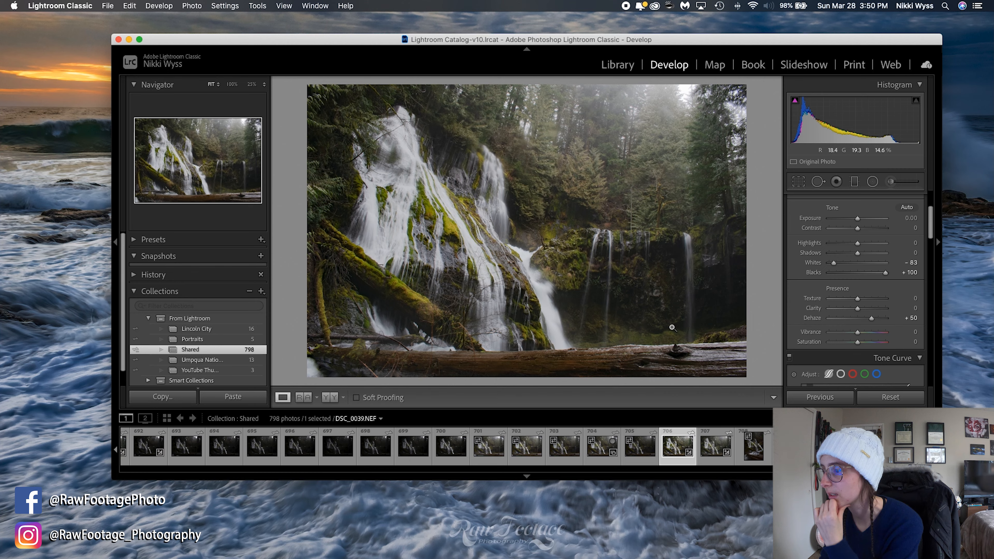
On DSC_0038, raise Shadows to +100 and the tone curve's Darks to +100.
key("Left")
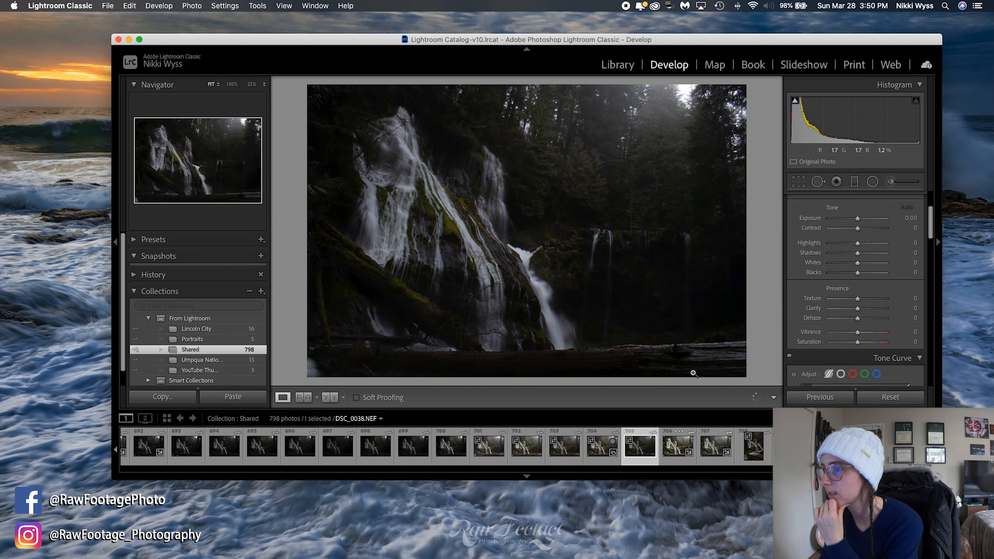
scroll(858, 320, "up", 1)
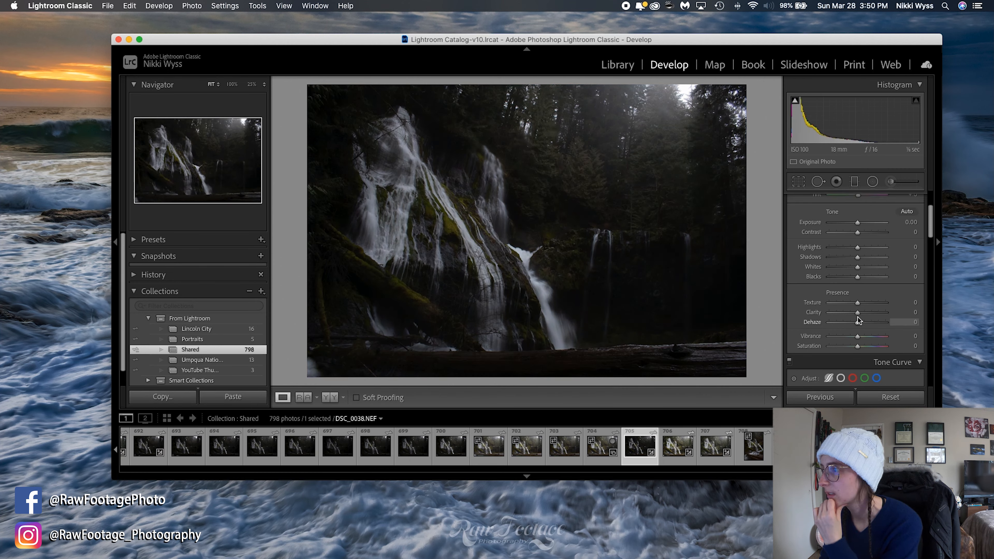
scroll(857, 317, "up", 3)
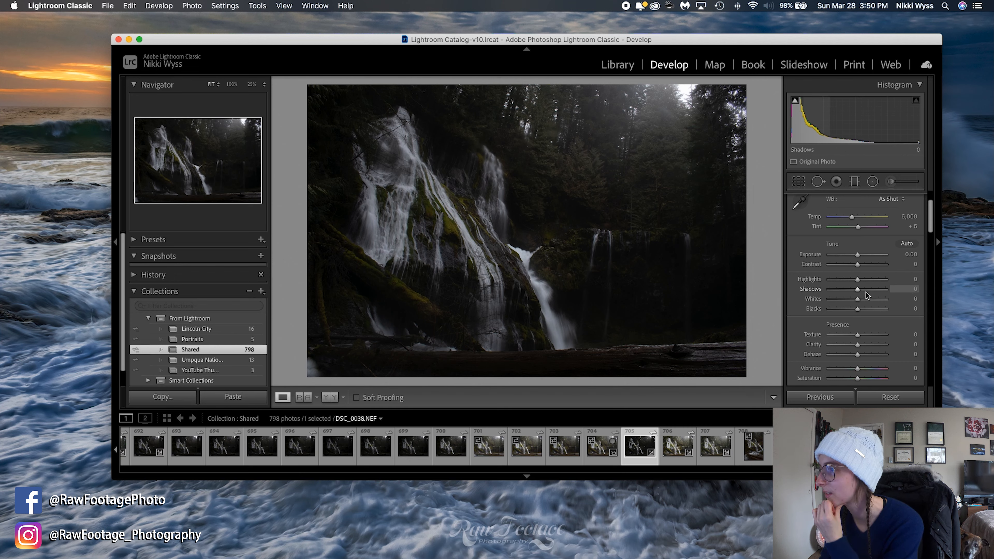
left_click_drag(866, 296, 900, 296)
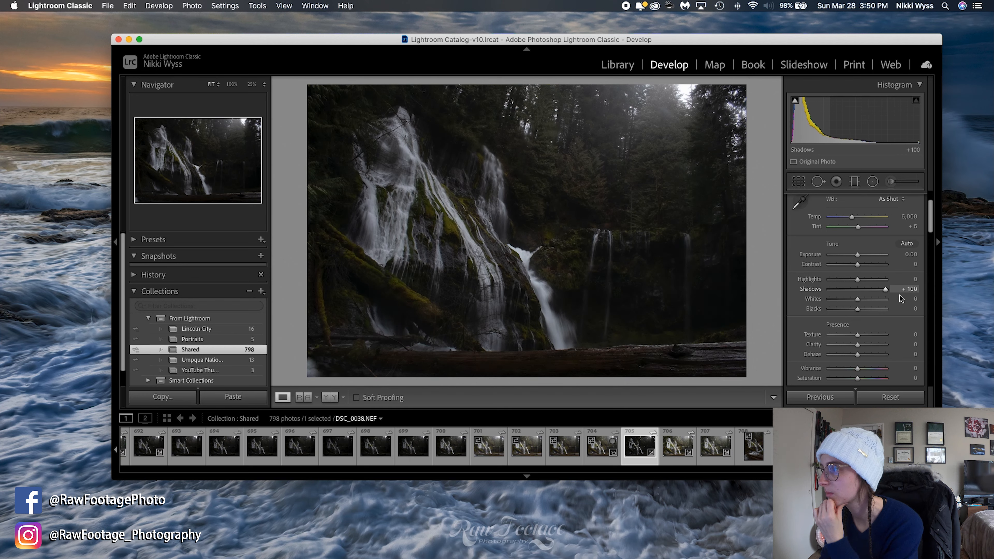
scroll(859, 311, "down", 5)
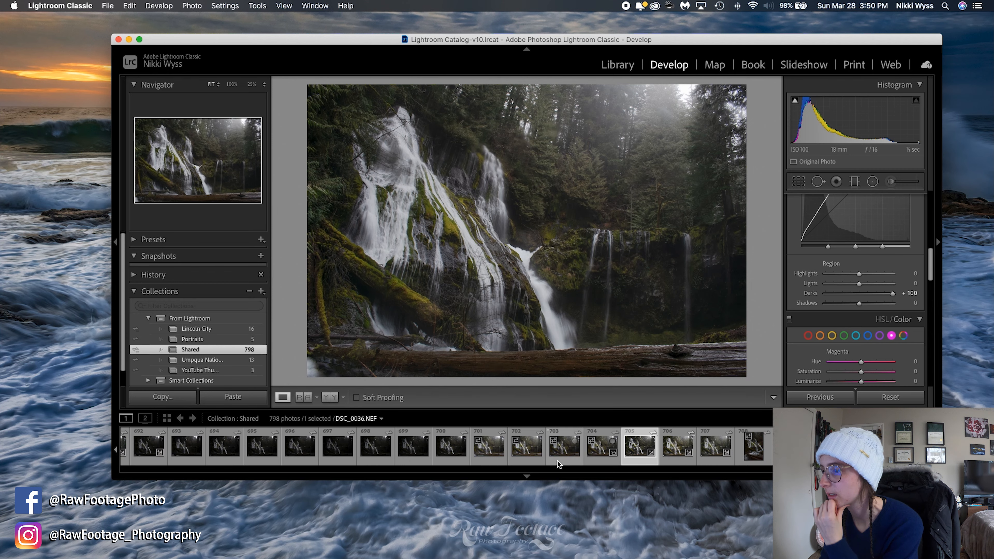
View DSC_0034, move on to DSC_0035 and set its Shadows to +100.
left_click(490, 453)
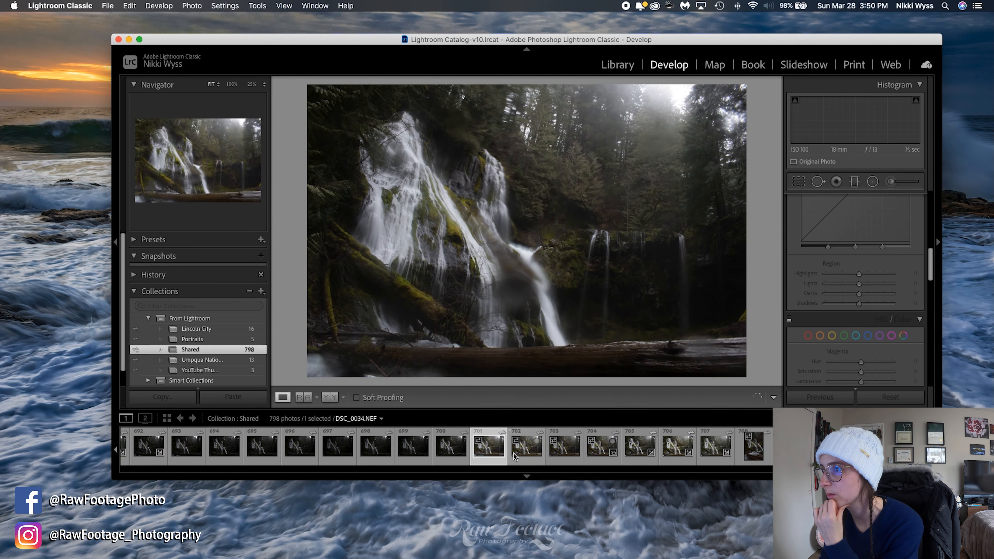
left_click(530, 454)
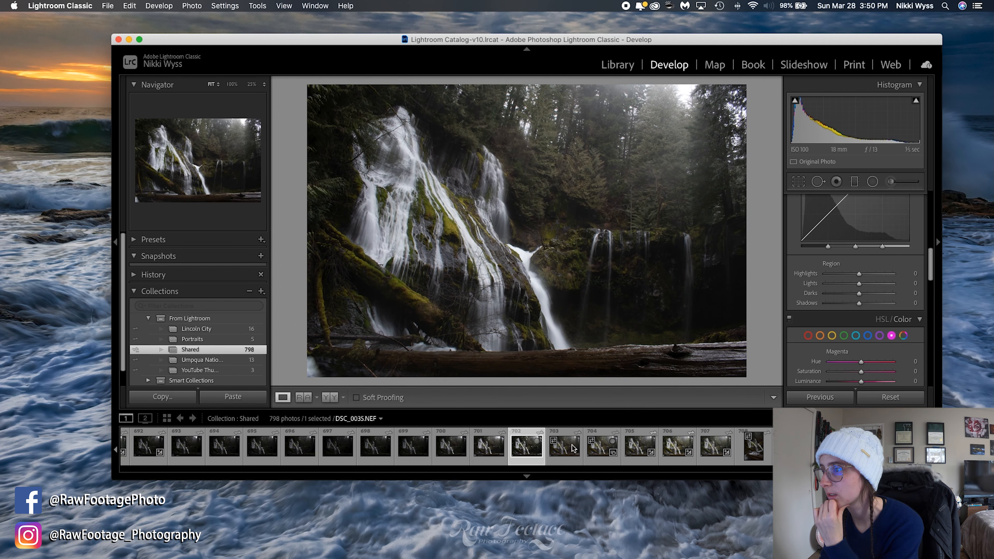
scroll(875, 305, "up", 6)
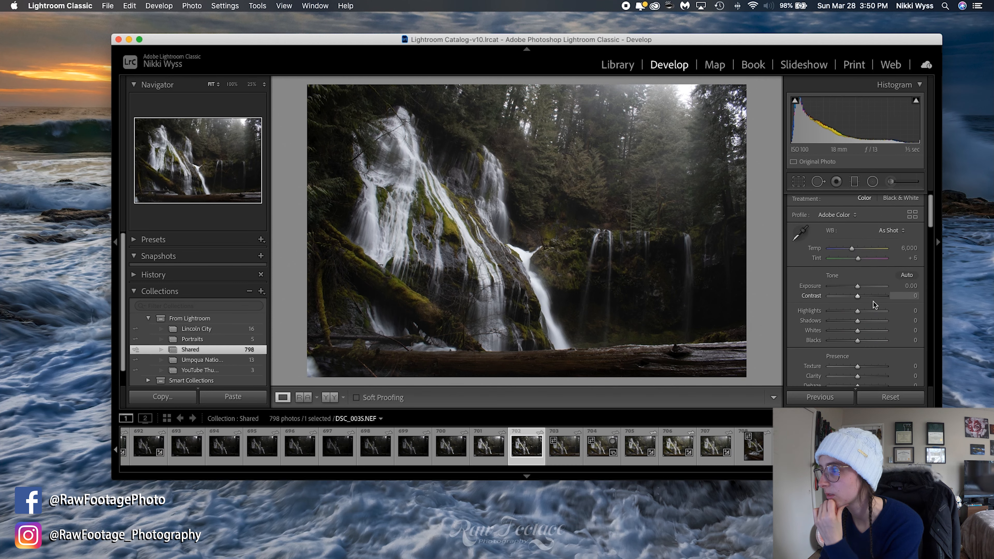
scroll(875, 305, "down", 3)
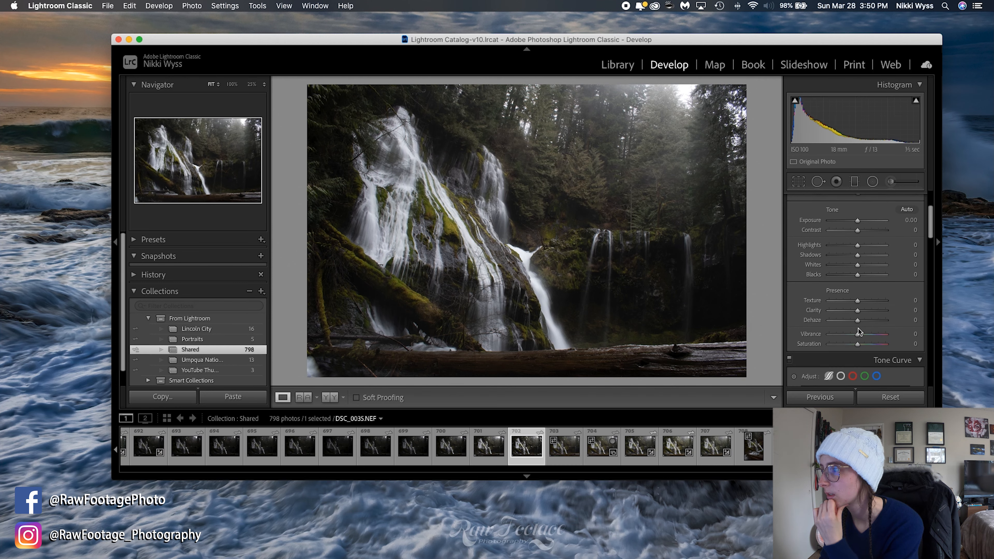
scroll(858, 313, "up", 2)
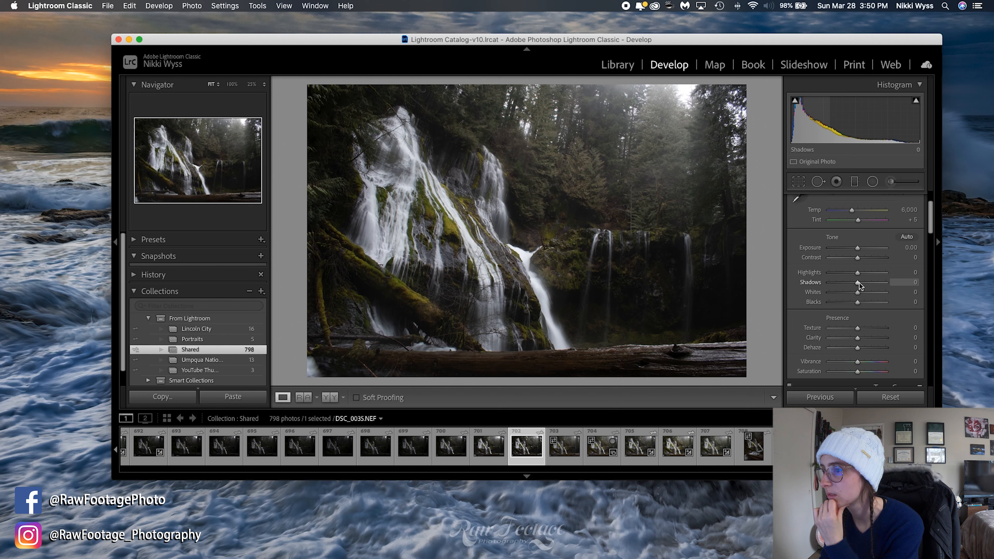
left_click_drag(857, 283, 902, 285)
Set the tone curve's Darks region to +25 on DSC_0035.
scroll(869, 306, "down", 10)
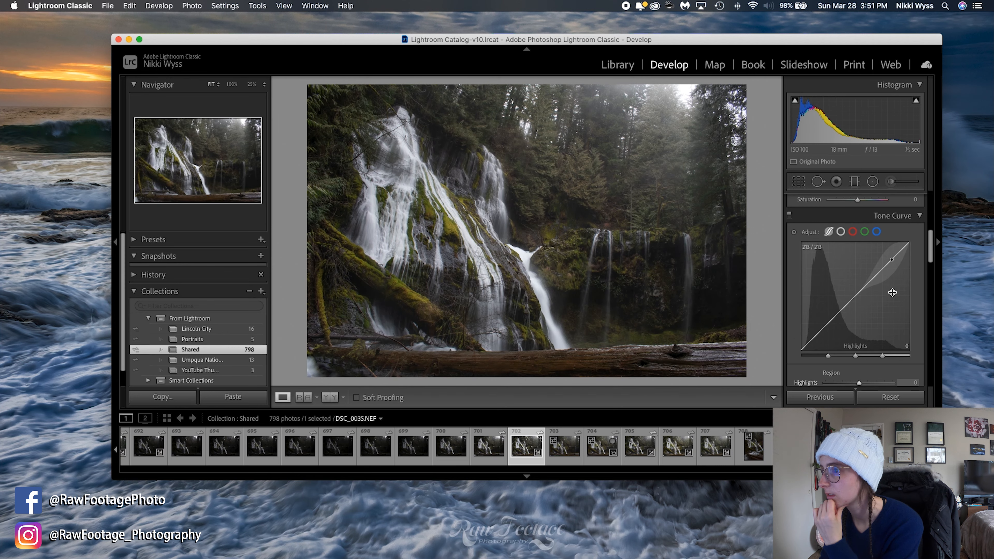
left_click(869, 299)
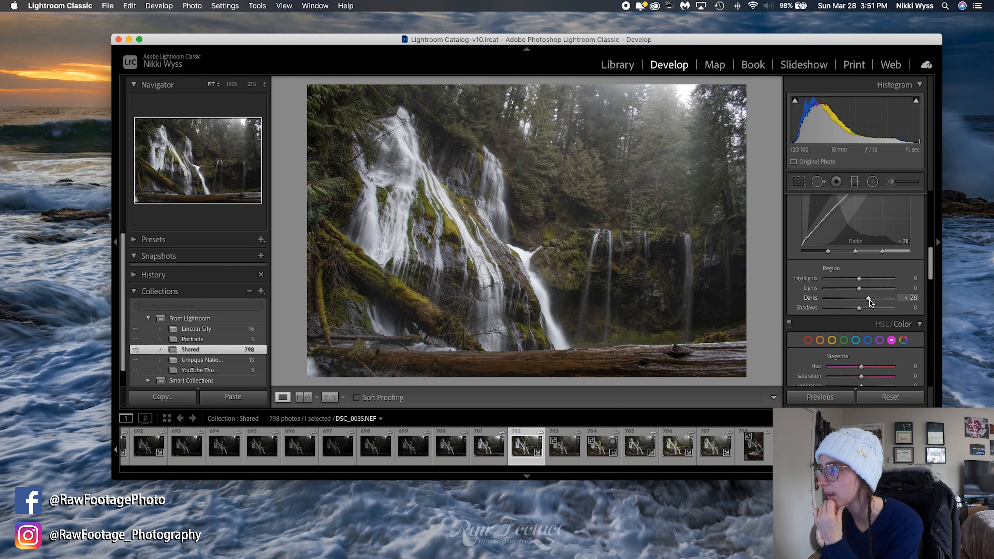
left_click_drag(869, 300, 868, 300)
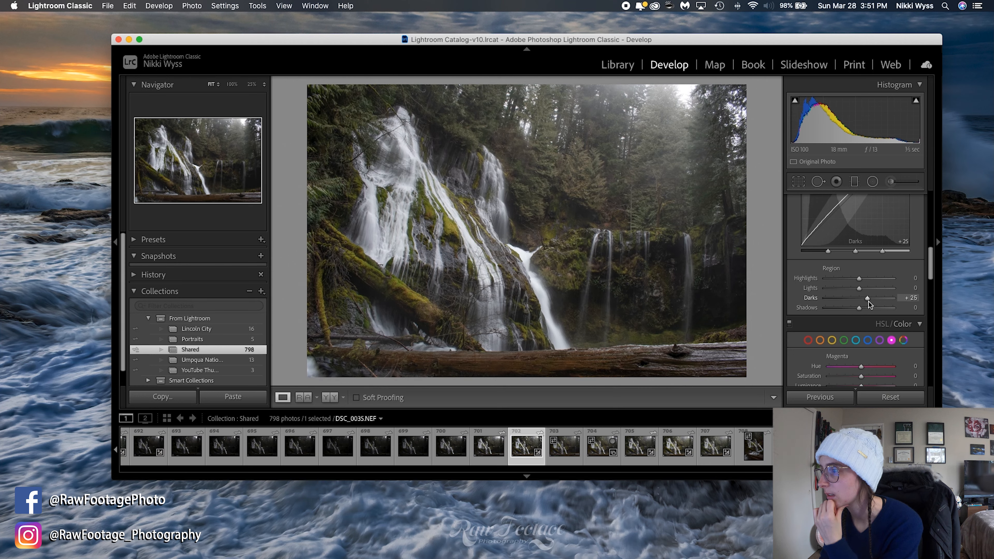
Try Dehaze at +25 and Whites at -25 on DSC_0035.
scroll(904, 340, "up", 10)
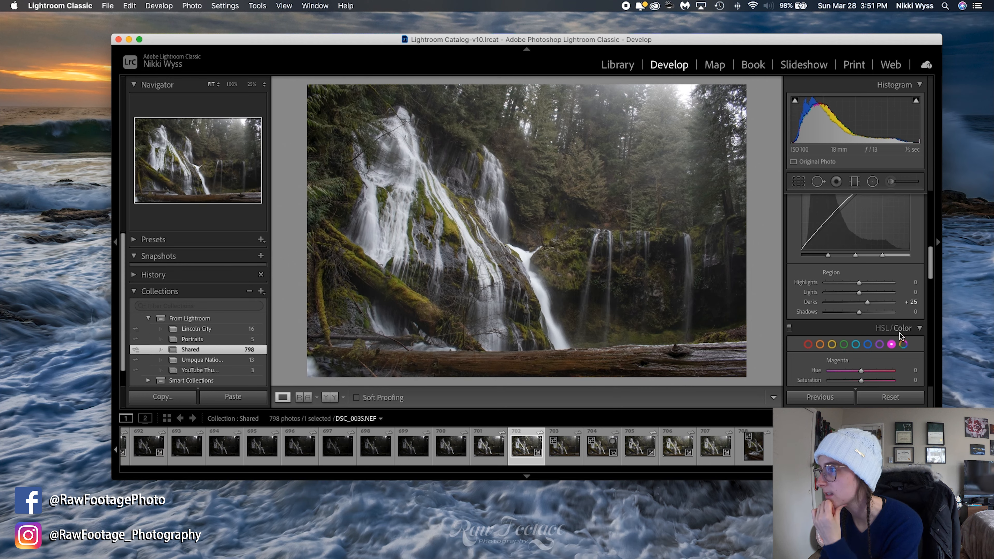
scroll(896, 330, "up", 1)
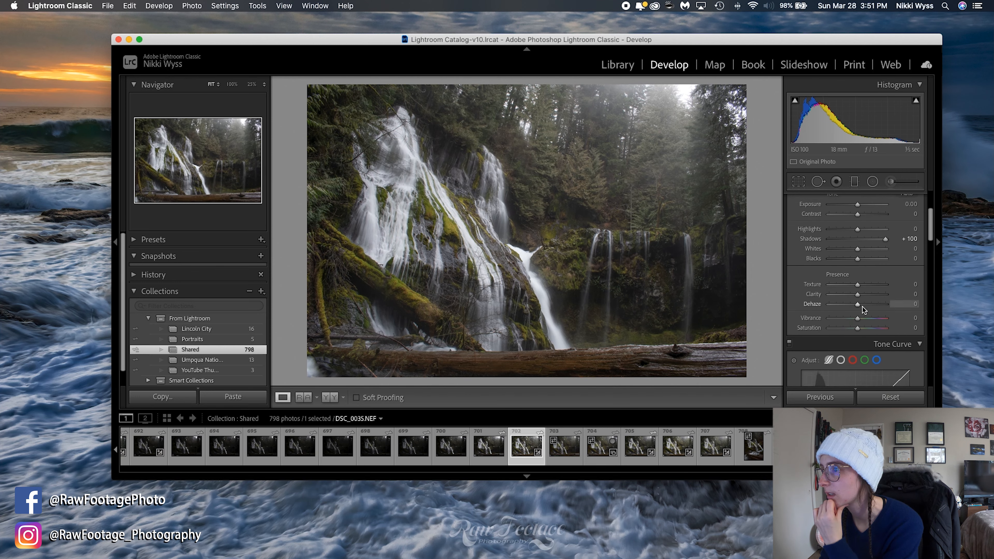
left_click_drag(862, 308, 867, 308)
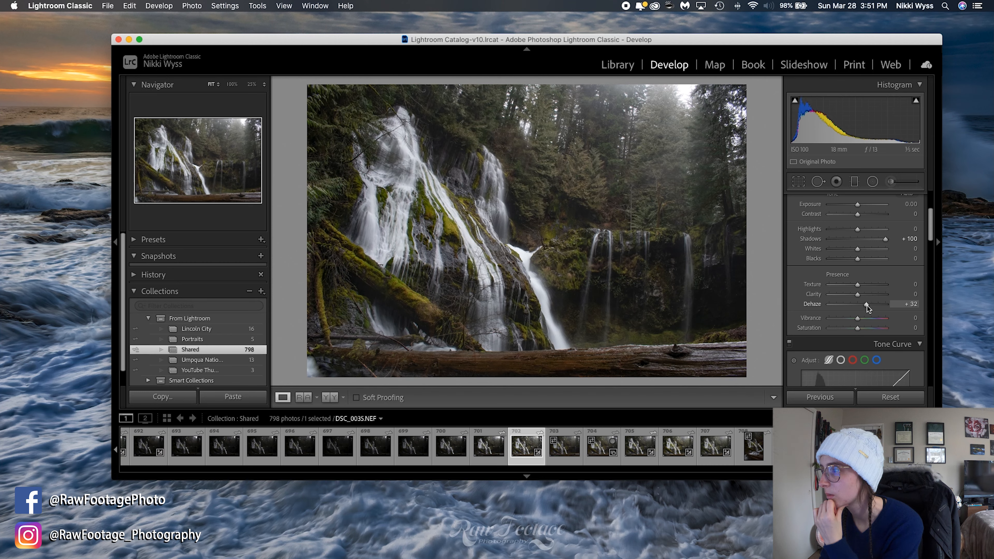
left_click_drag(867, 306, 865, 306)
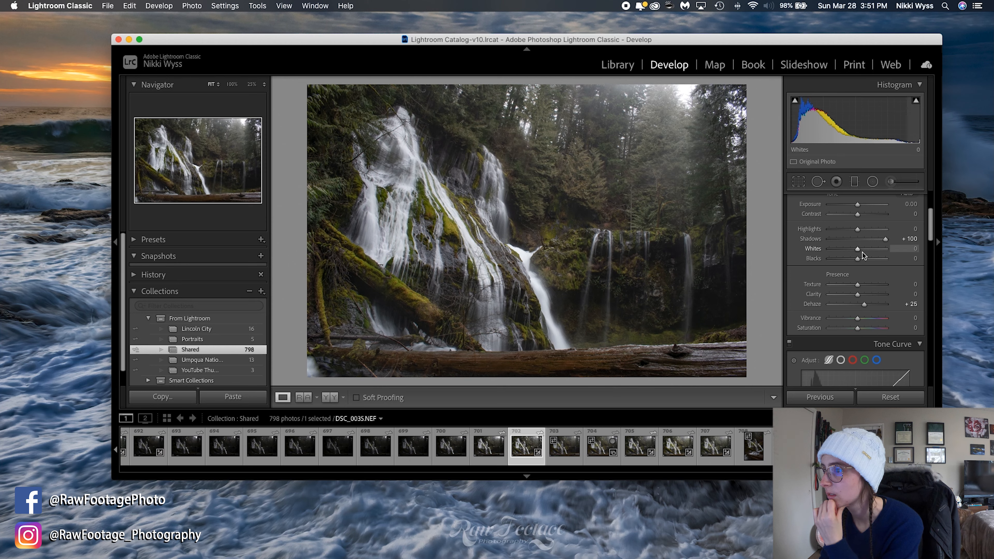
mouse_move(856, 249)
left_mouse_down()
mouse_move(802, 251)
mouse_move(922, 257)
mouse_move(803, 255)
mouse_move(865, 257)
mouse_move(849, 258)
left_mouse_up()
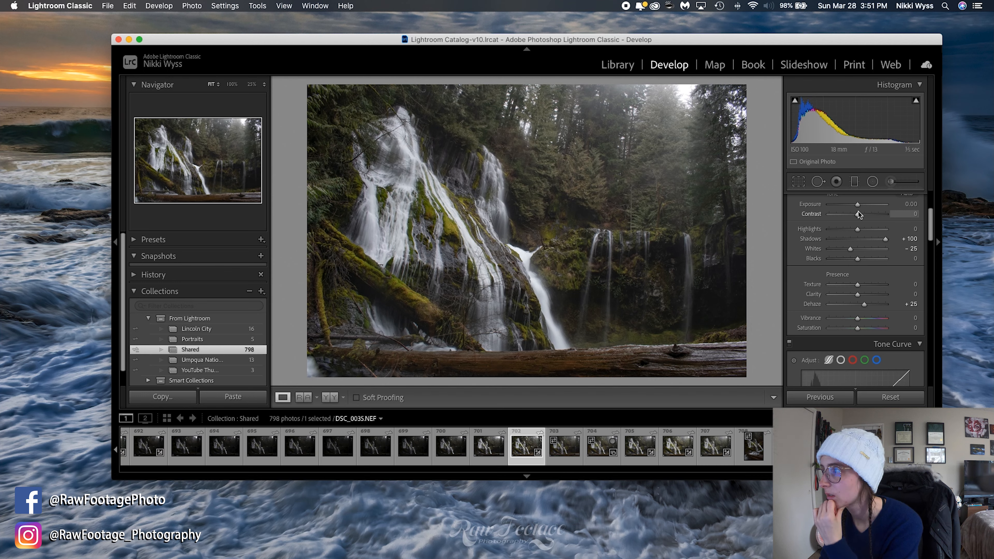
left_click_drag(858, 216, 858, 219)
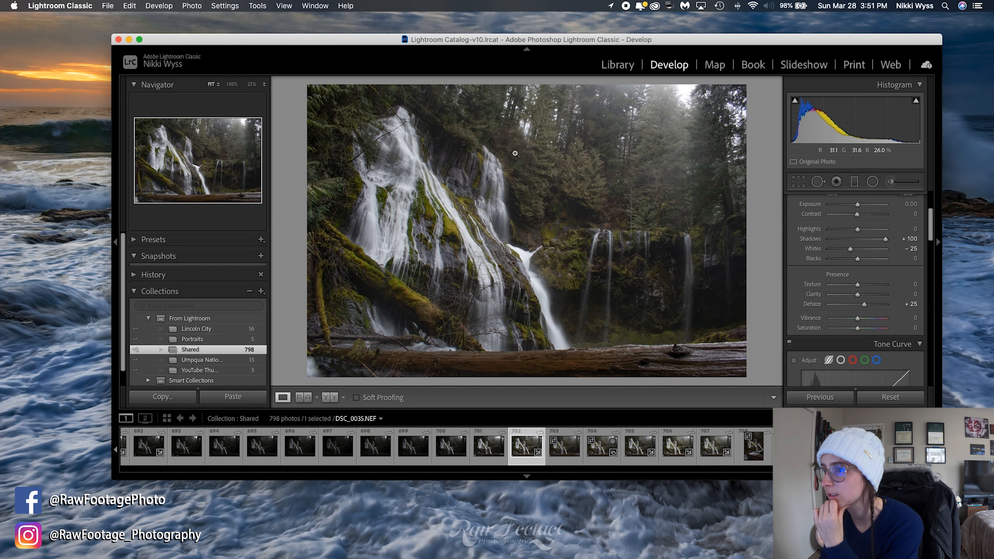
Examine DSC_0035 up close around the upper falls, the mossy fallen log and the trees.
left_click(498, 175)
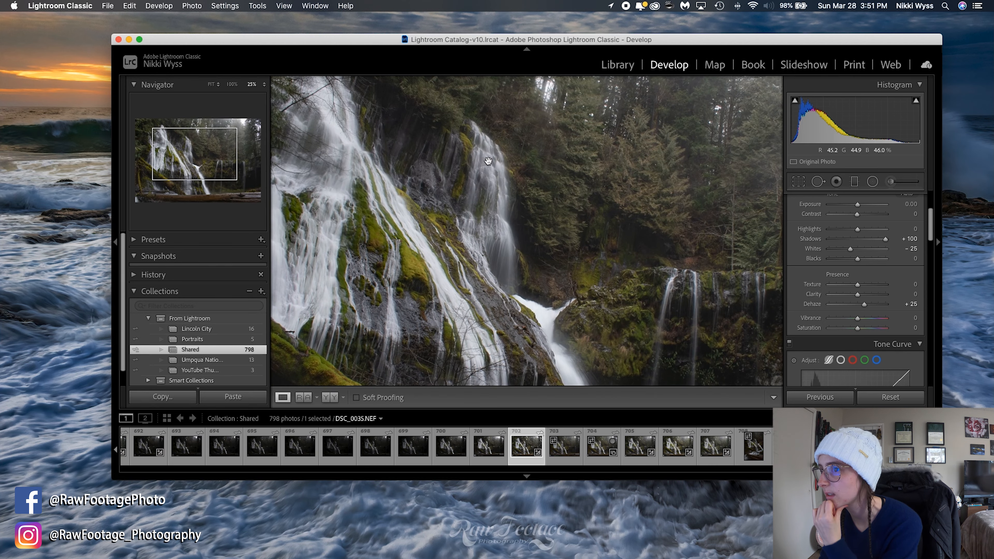
left_click(485, 176)
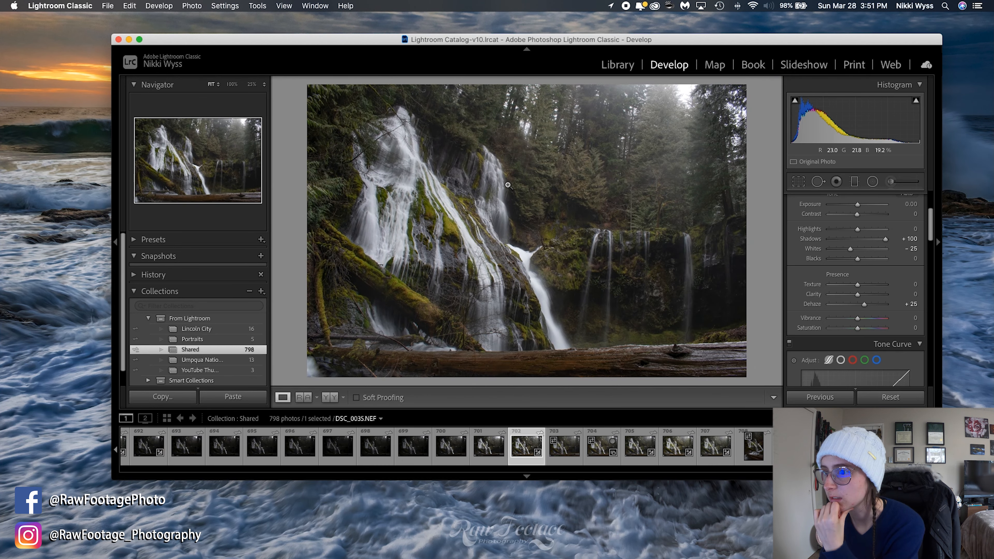
left_click(341, 123)
left_click_drag(340, 123, 375, 38)
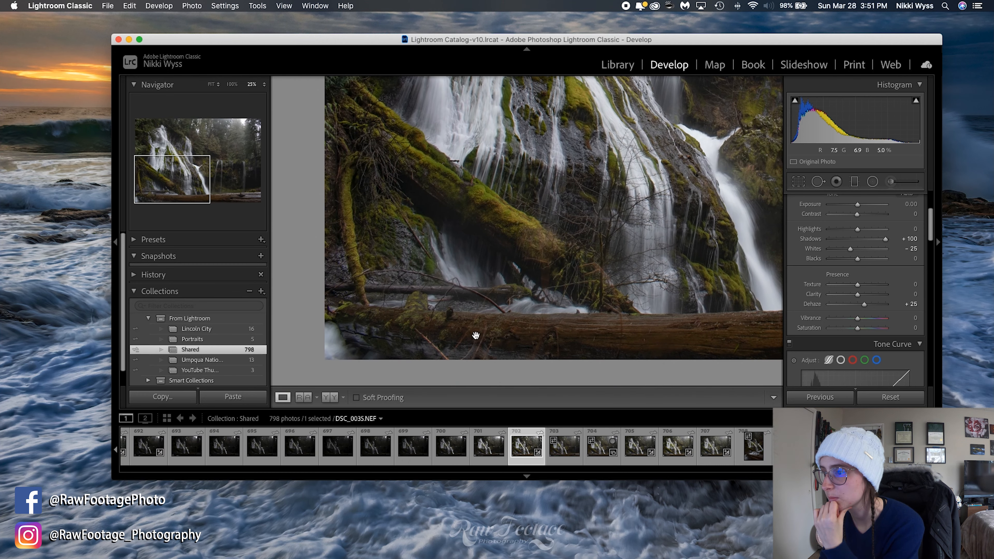
left_click(383, 218)
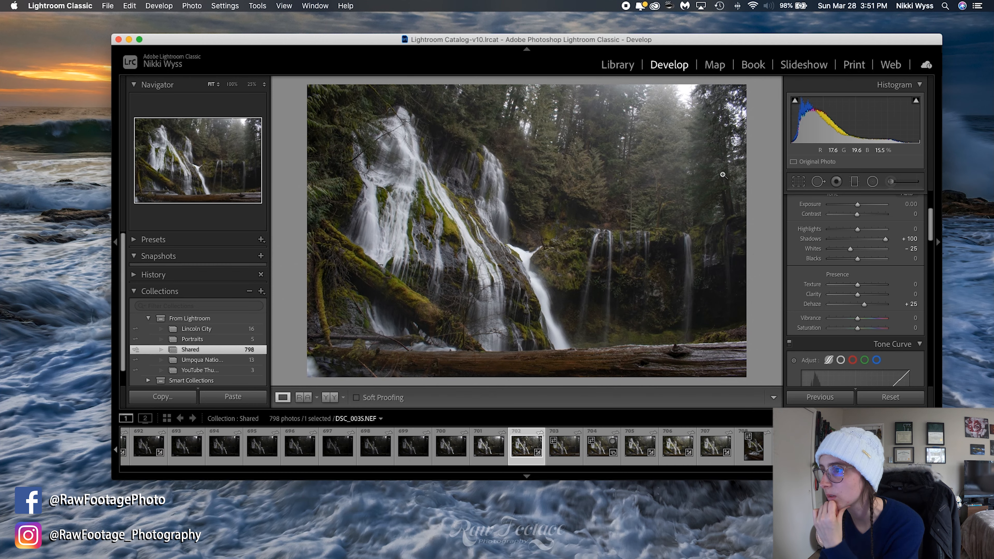
left_click(526, 146)
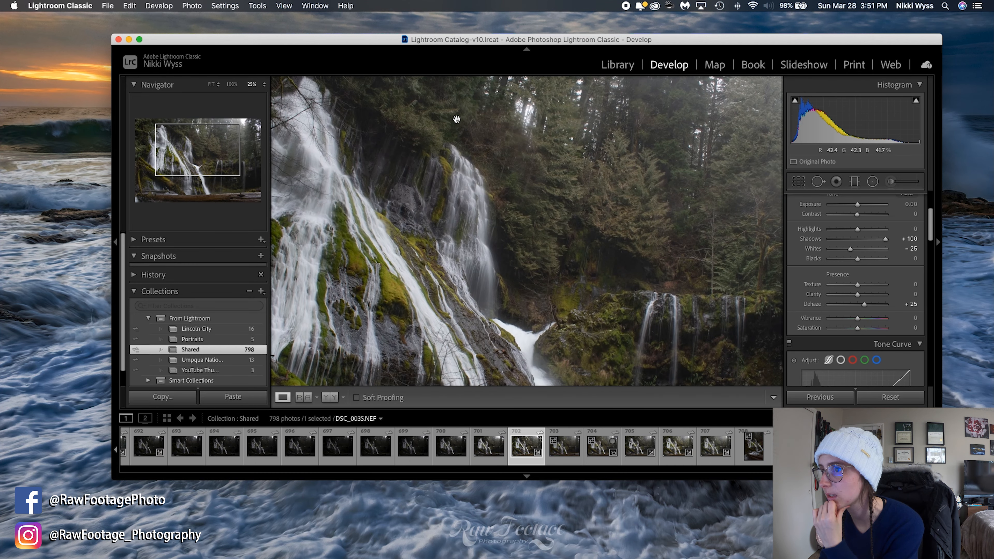
left_click(543, 197)
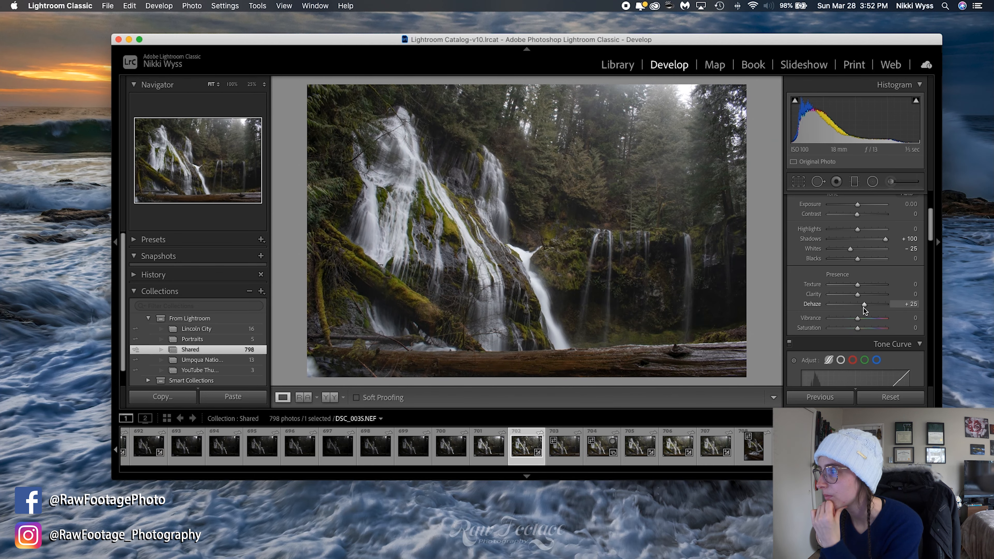
Return Dehaze and Whites to 0 on DSC_0035.
left_click_drag(863, 306, 857, 307)
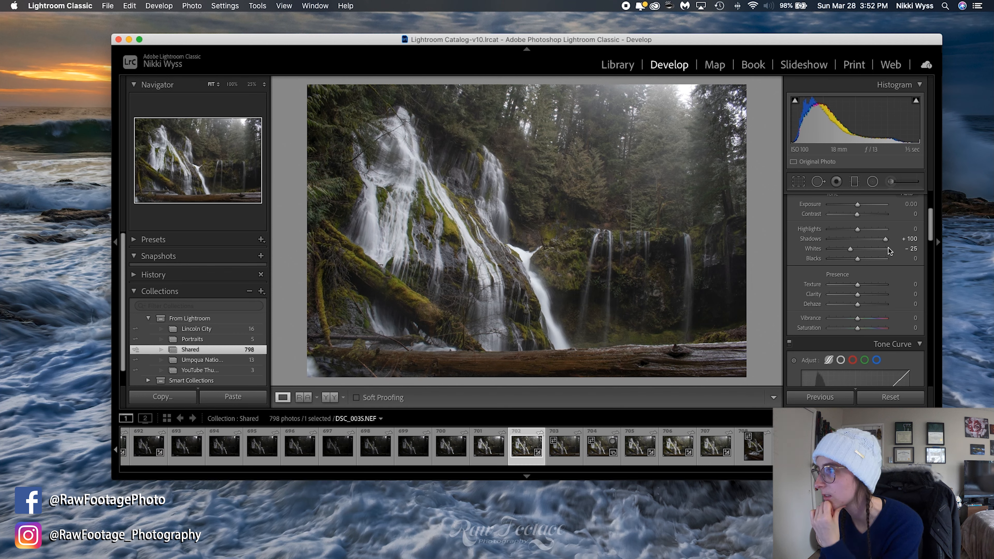
scroll(872, 264, "up", 1)
left_click_drag(851, 266, 858, 267)
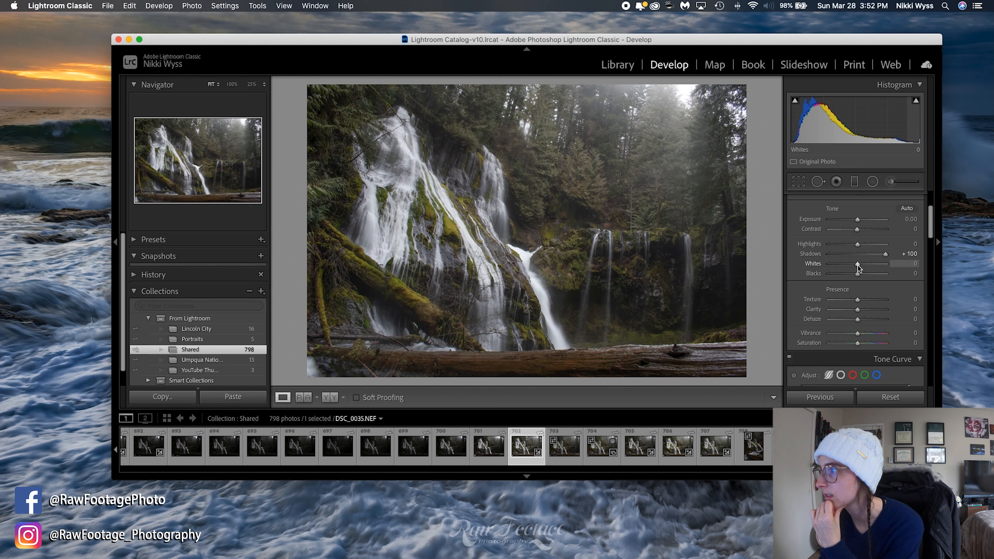
mouse_move(858, 266)
left_mouse_down()
mouse_move(838, 267)
mouse_move(859, 268)
left_mouse_up()
Try shifting the tone curve's Lights and Highlights regions on DSC_0035, returning both to 0.
scroll(858, 269, "down", 10)
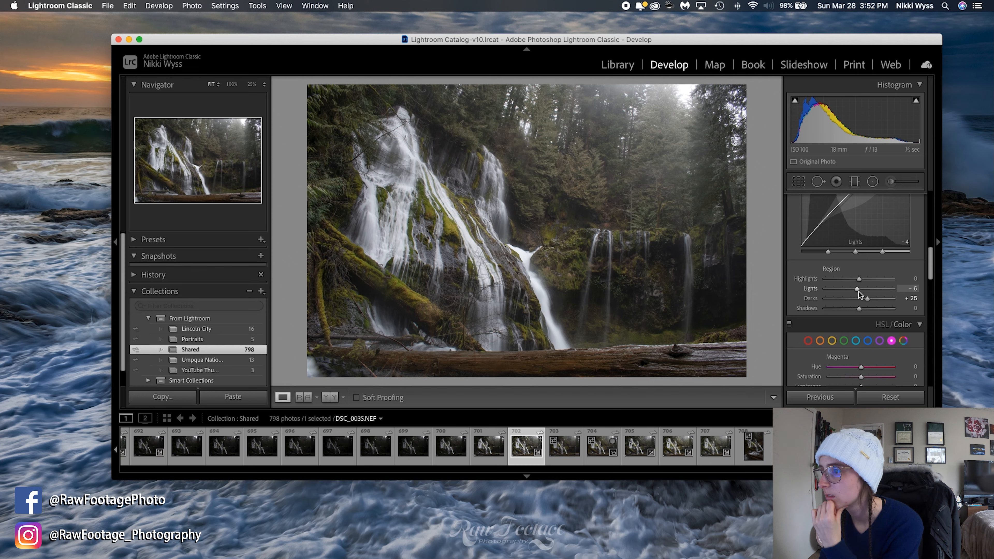
mouse_move(859, 288)
left_mouse_down()
mouse_move(822, 299)
mouse_move(861, 296)
left_mouse_up()
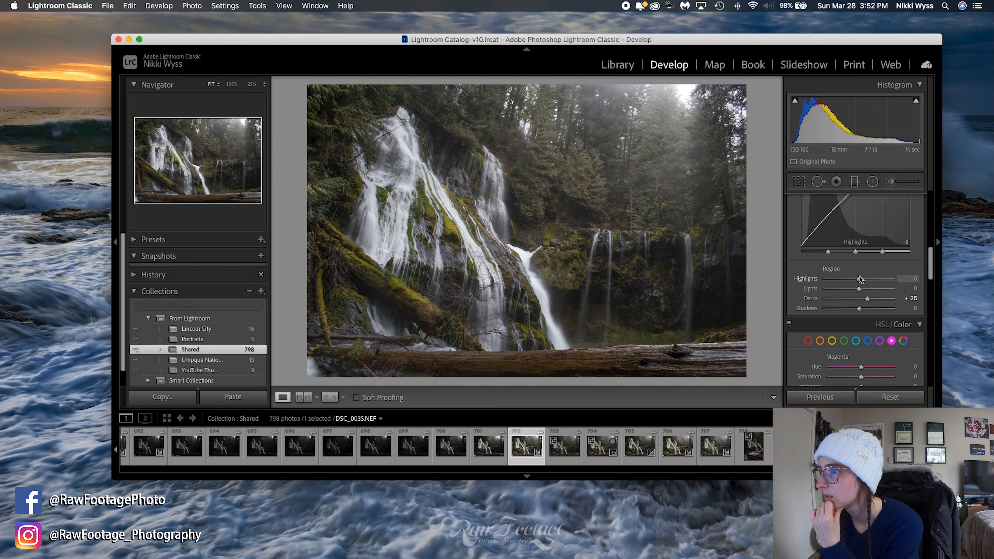
mouse_move(859, 280)
left_mouse_down()
mouse_move(814, 284)
mouse_move(883, 285)
mouse_move(860, 285)
left_mouse_up()
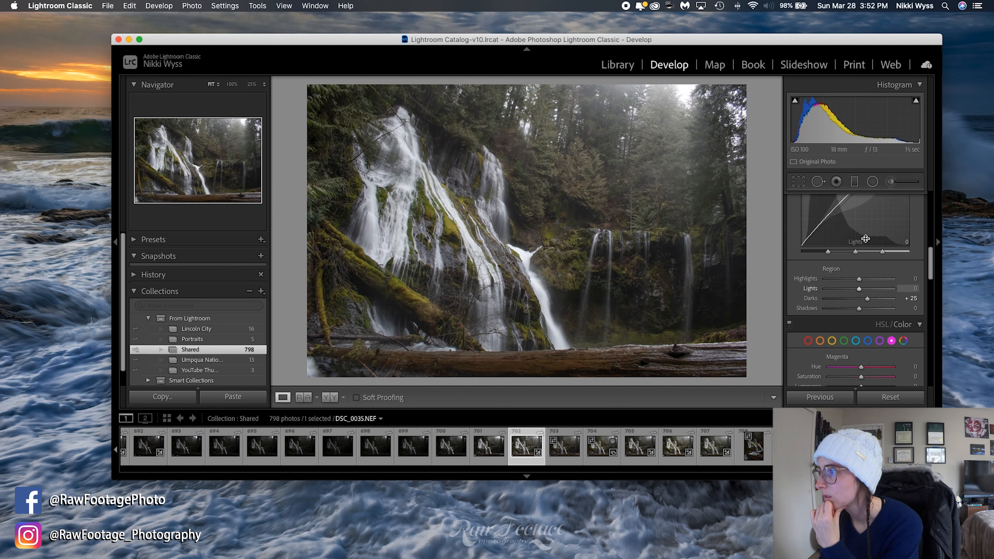
Set Clarity and Dehaze to +15 on DSC_0035.
scroll(860, 274, "up", 5)
left_click_drag(858, 273, 863, 261)
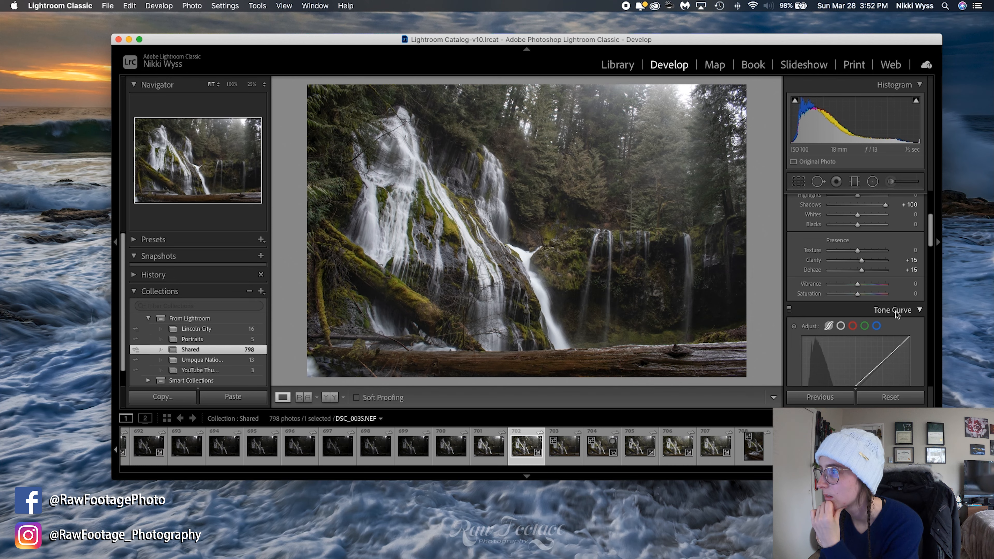
scroll(868, 268, "up", 2)
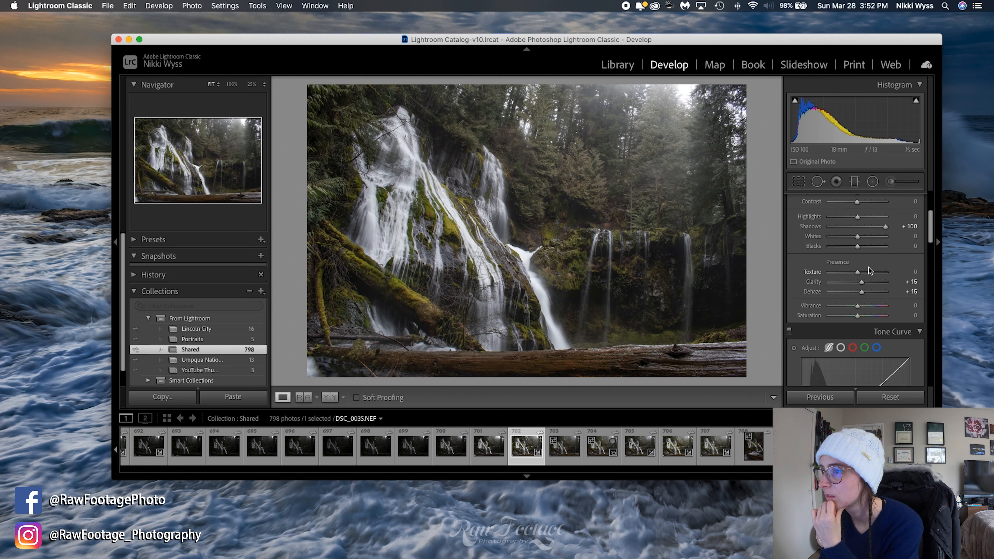
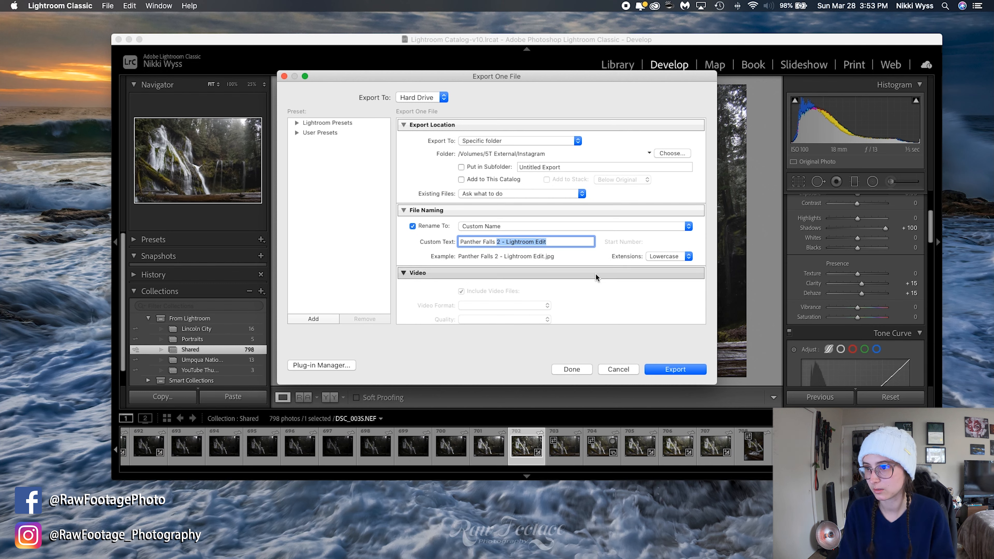
Set the export's custom file name to Panther Falls 3 and export the photo to the Instagram folder.
type("3")
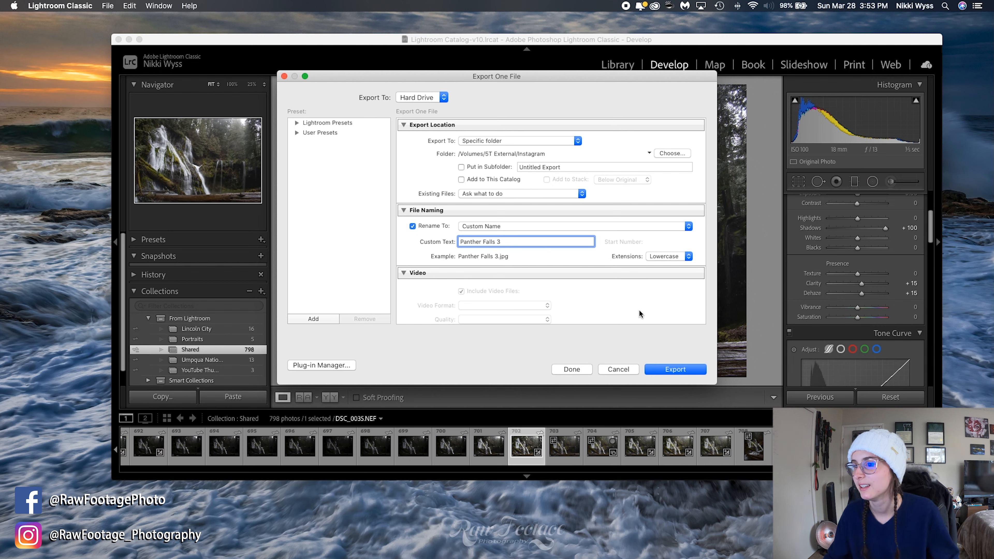
left_click(687, 370)
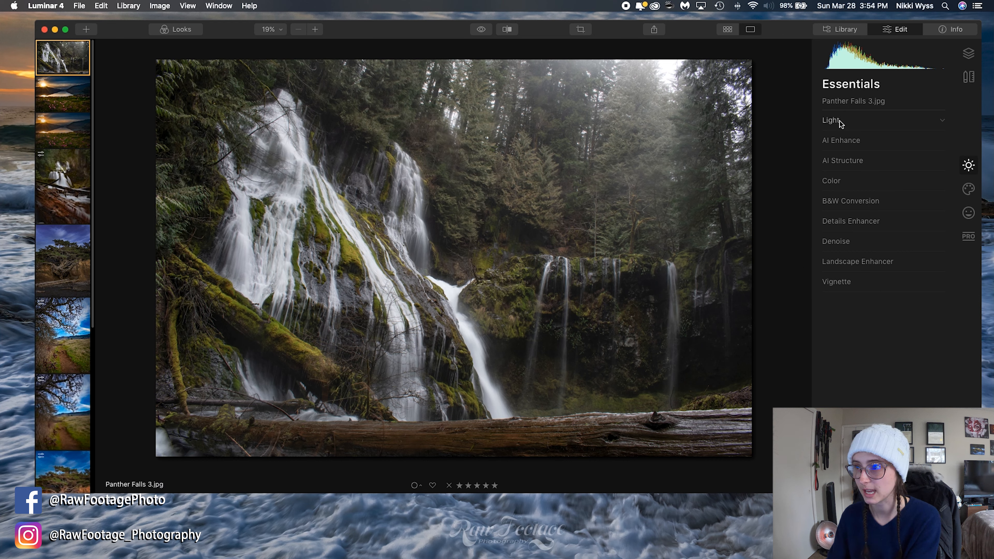
In Luminar 4, set the Light adjustment's Highlights and advanced Whites to -50 on Panther Falls 3.jpg.
left_click(831, 120)
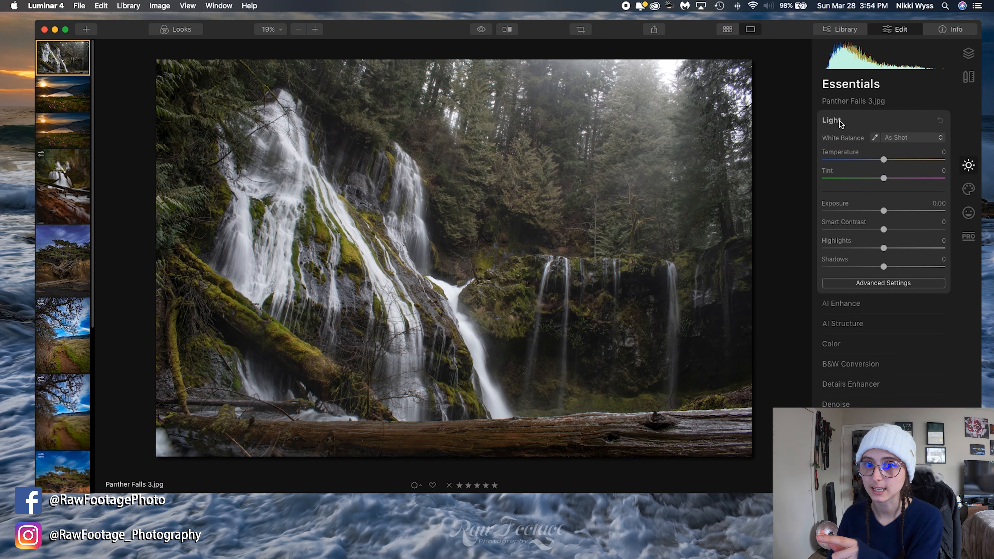
left_click(832, 120)
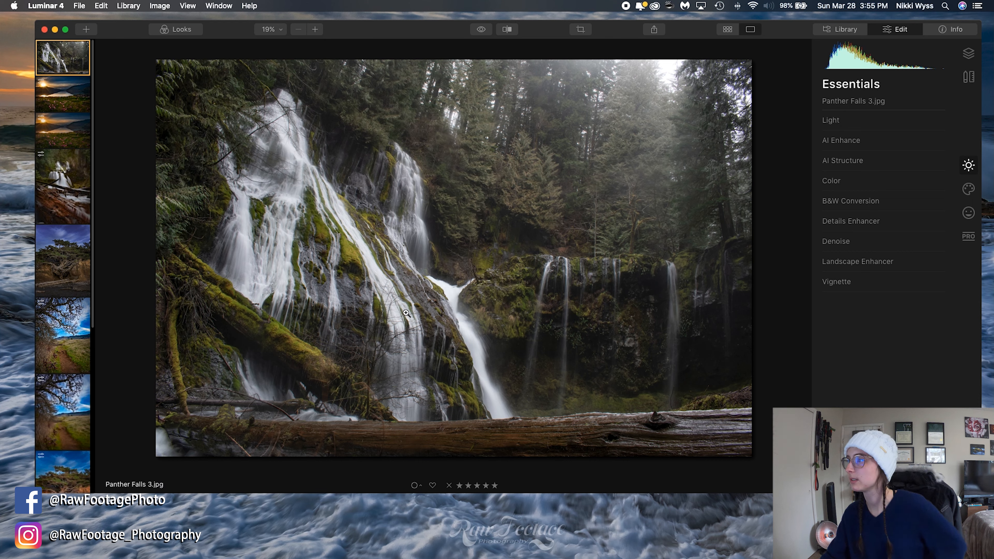
left_click(896, 121)
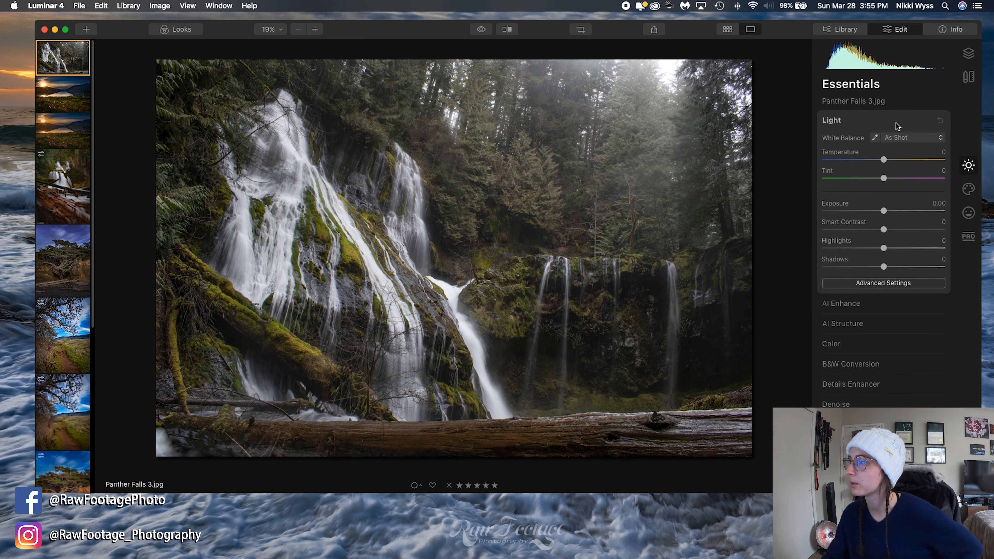
left_click(883, 283)
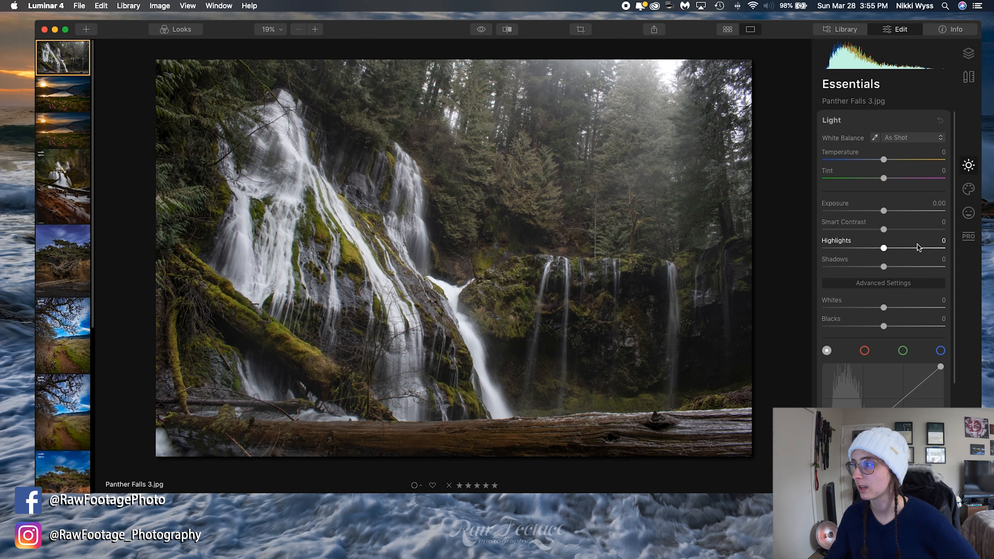
scroll(887, 246, "down", 5)
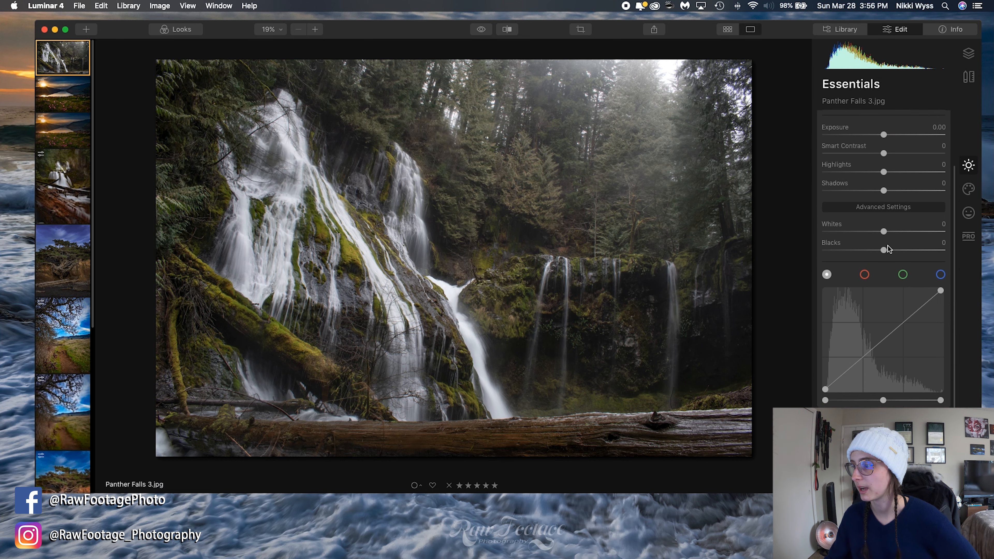
scroll(887, 245, "up", 5)
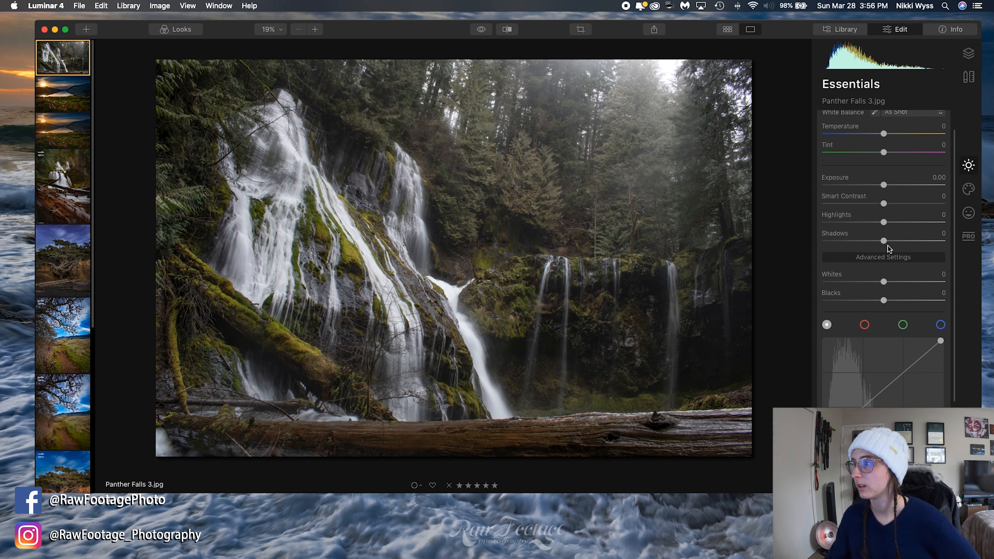
scroll(885, 248, "up", 1)
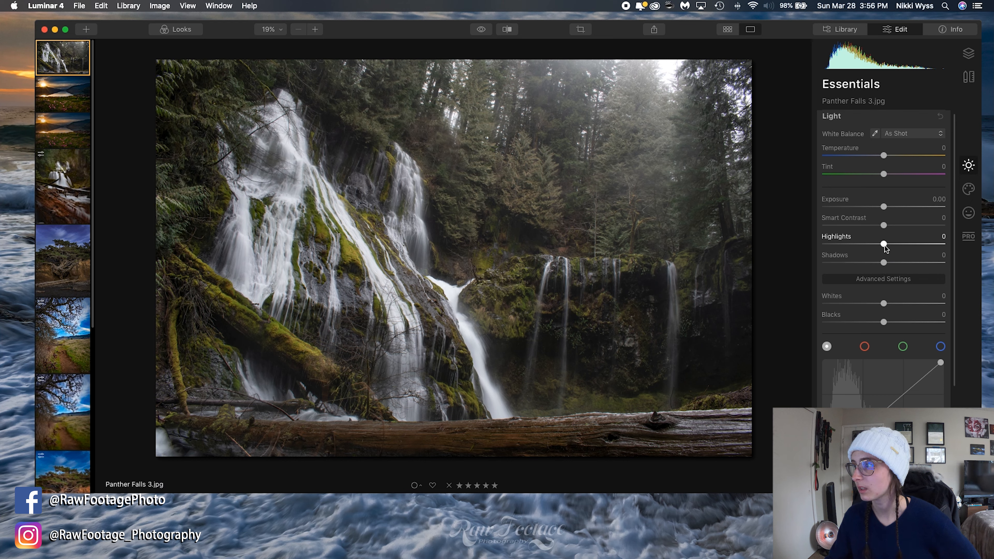
left_click_drag(884, 244, 818, 251)
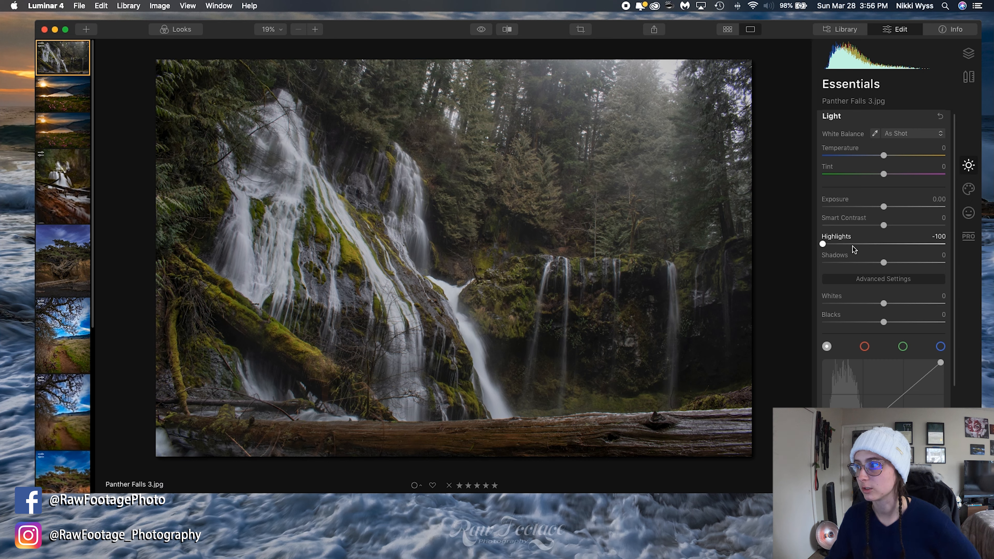
left_click_drag(824, 245, 752, 265)
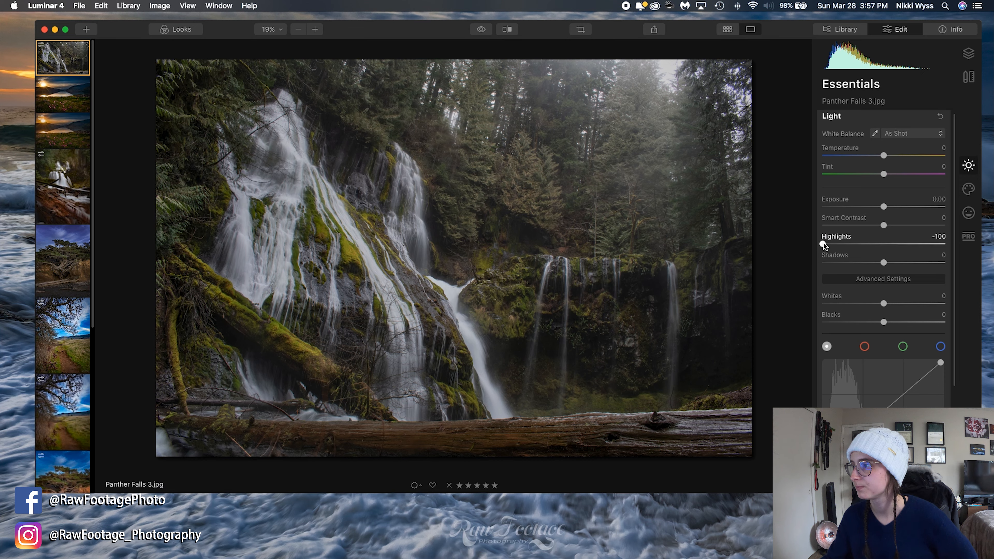
left_click_drag(824, 243, 854, 245)
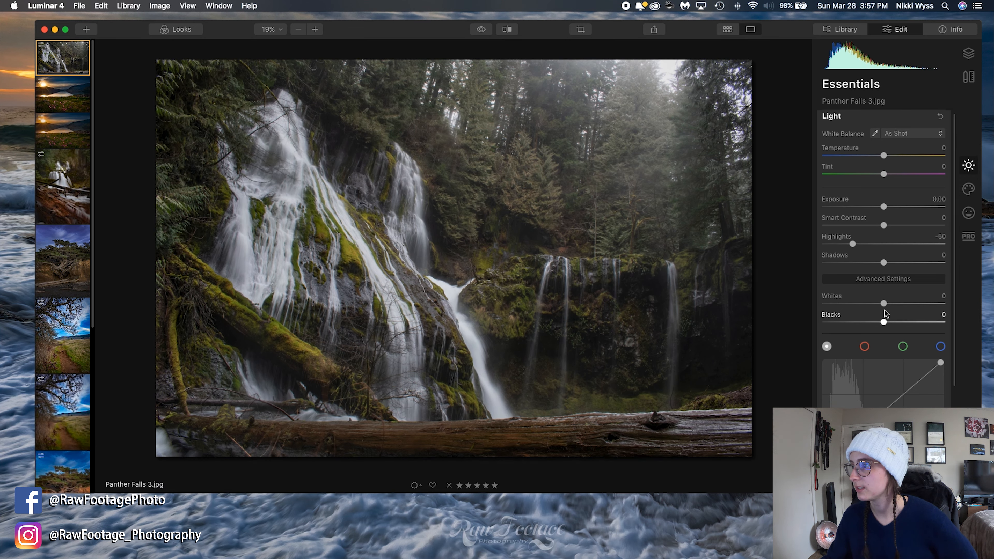
left_click_drag(883, 304, 774, 331)
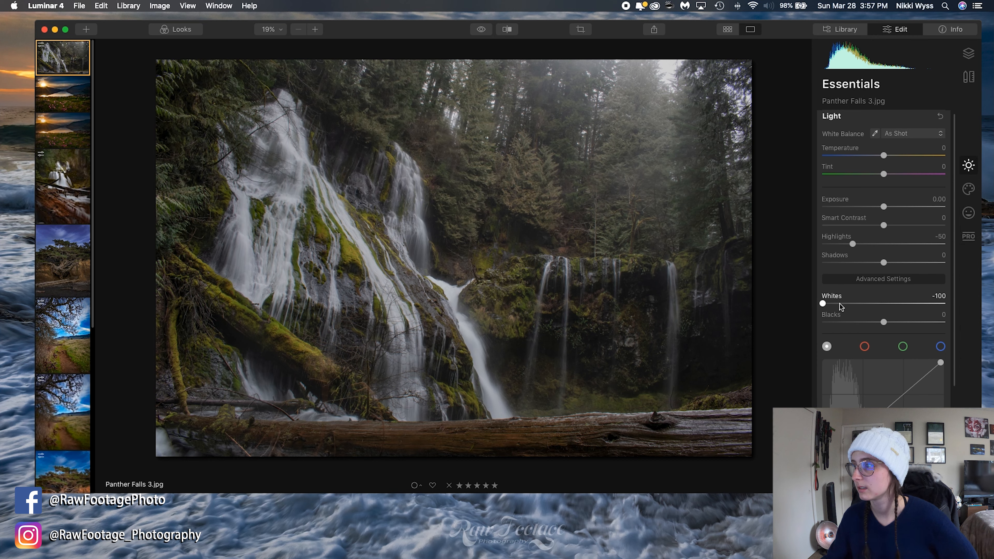
left_click_drag(823, 303, 853, 307)
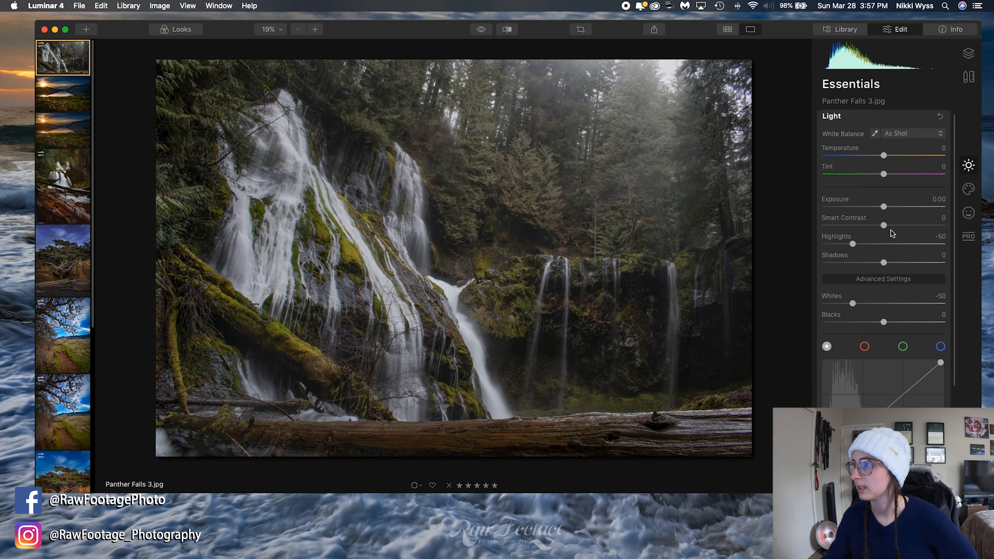
Try Smart Contrast at 100 on the waterfall photo, settle on 25 and close the Light adjustments.
left_click_drag(883, 225, 970, 235)
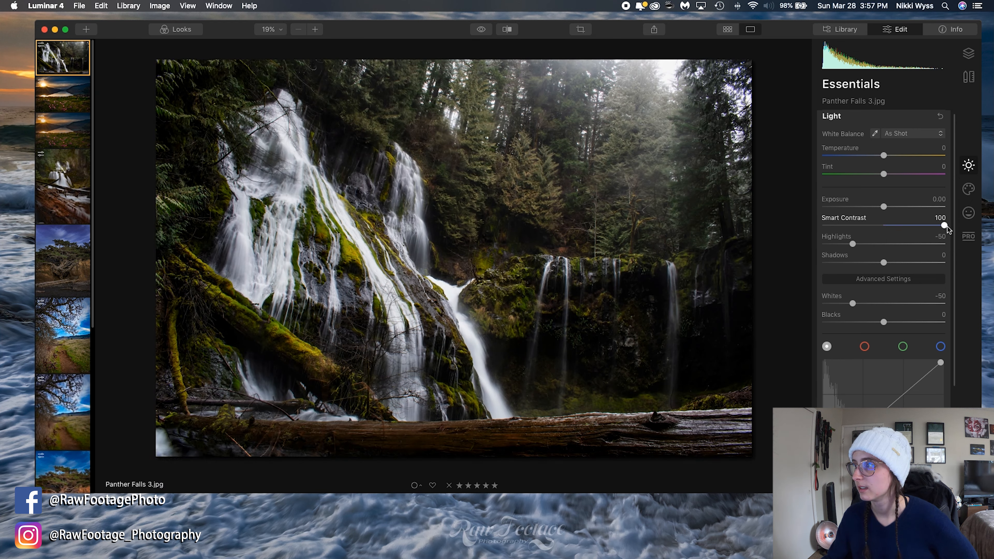
left_click_drag(946, 226, 899, 230)
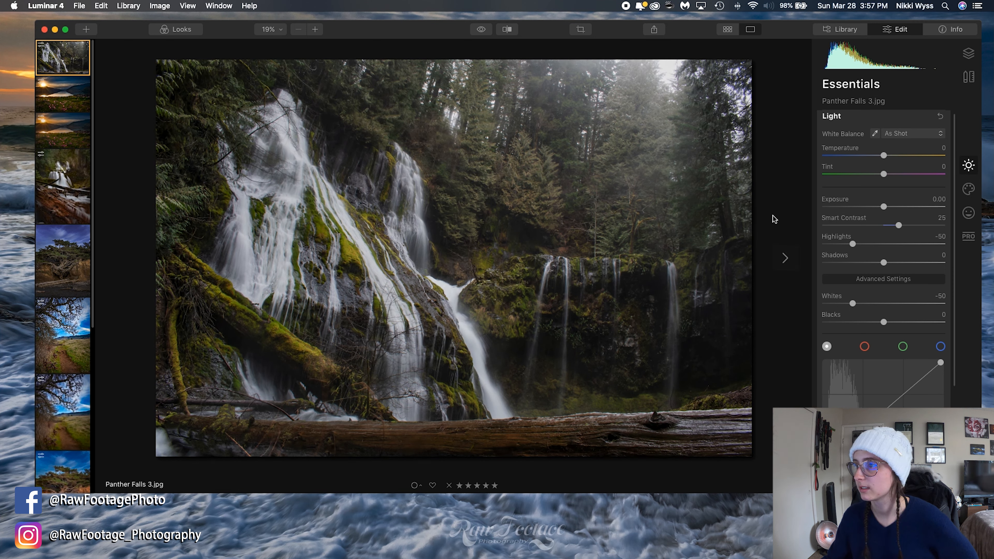
mouse_move(898, 226)
left_mouse_down()
mouse_move(935, 228)
mouse_move(883, 235)
mouse_move(902, 234)
left_mouse_up()
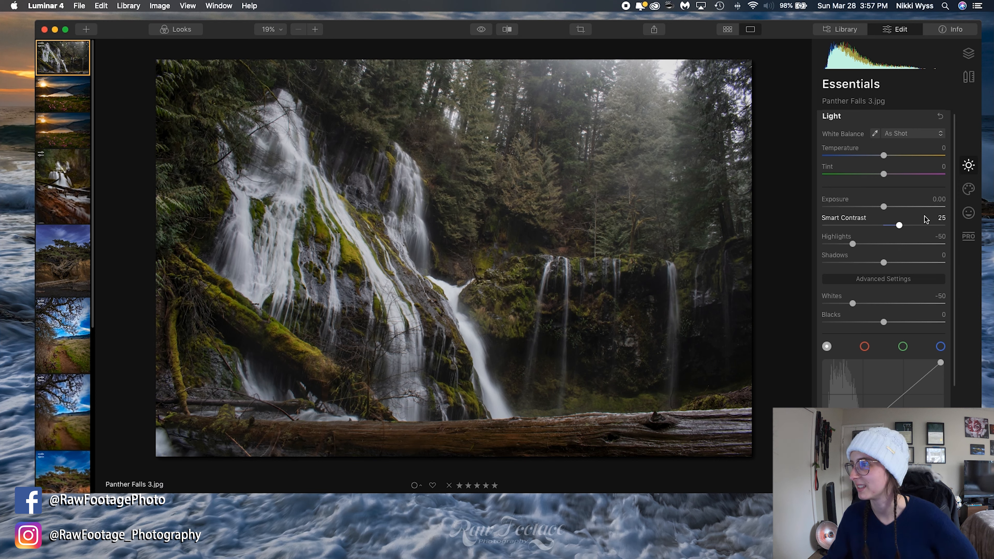
left_click(881, 121)
Try the AI Accent effect of AI Enhance on the waterfall photo, leaving it at 0.
left_click(846, 141)
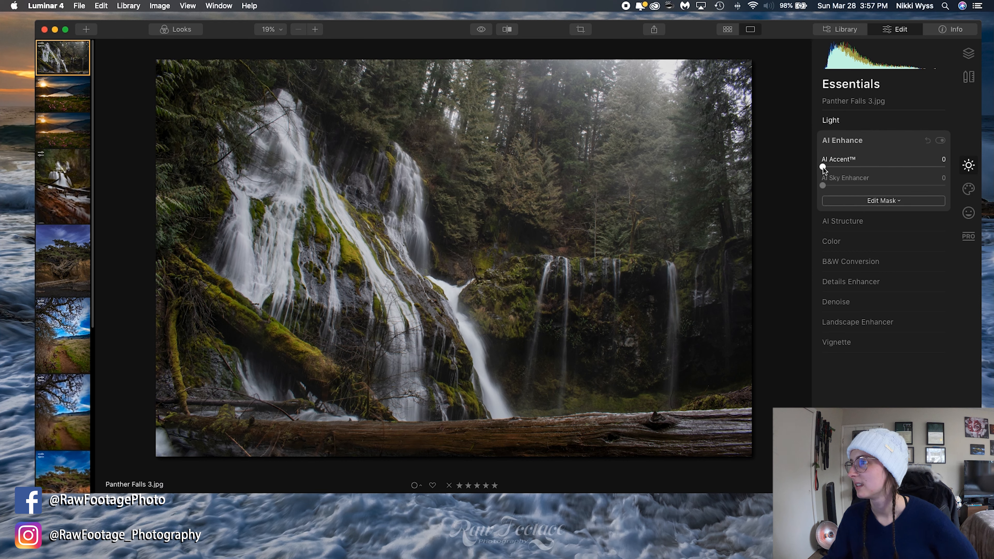
left_click_drag(849, 169, 811, 173)
left_click(882, 141)
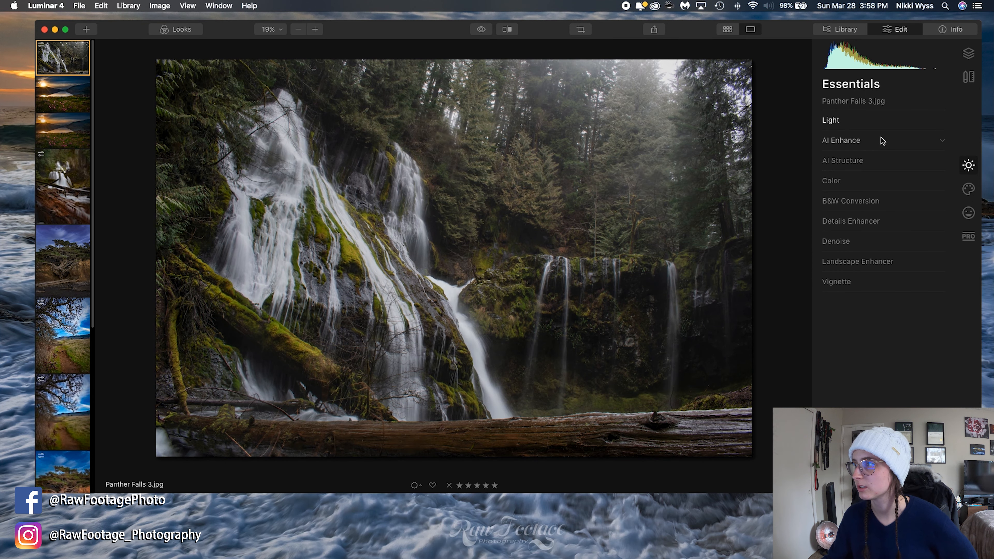
Set AI Structure to Amount 10 and Boost 5, and compare the photo with and without the effect.
left_click(868, 161)
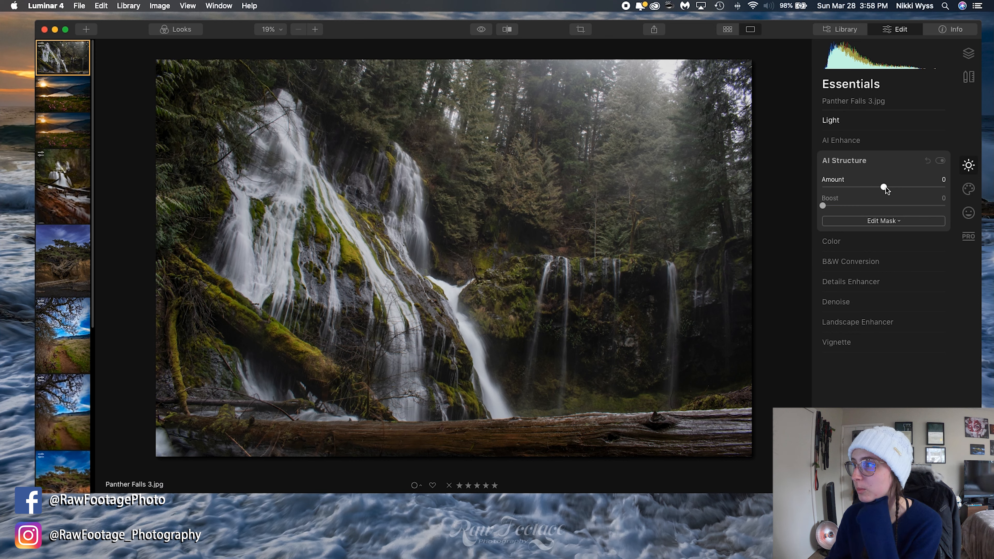
mouse_move(886, 187)
left_mouse_down()
mouse_move(906, 188)
mouse_move(893, 190)
left_mouse_up()
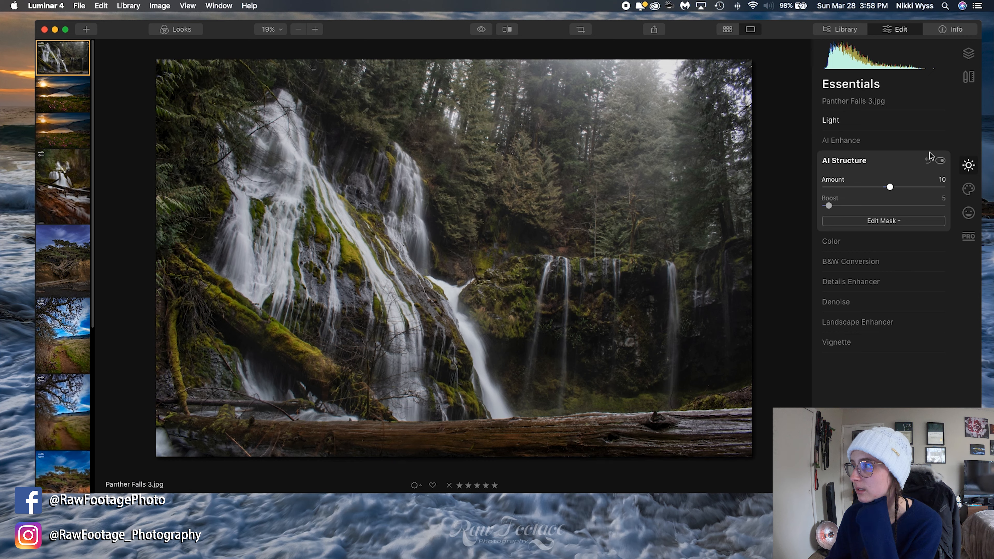
left_click(941, 162)
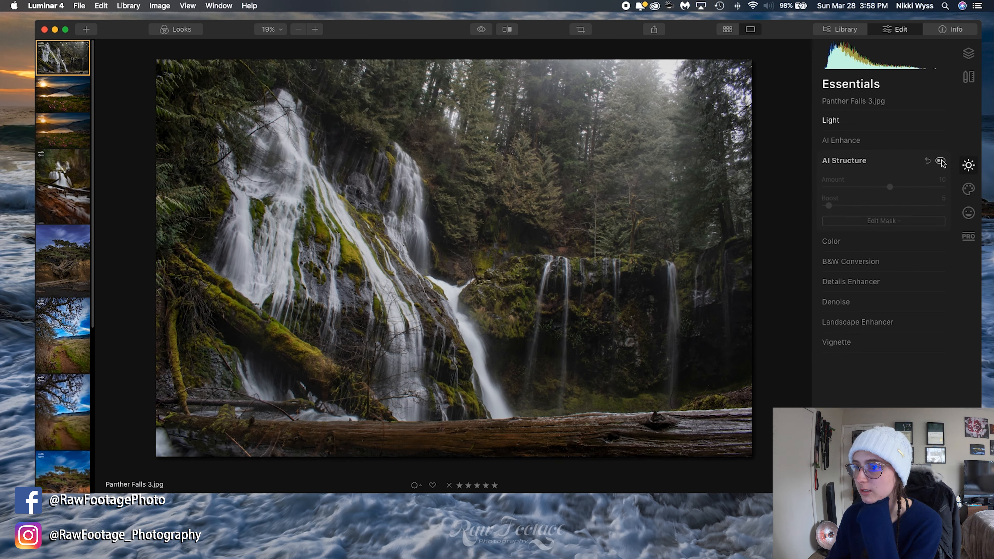
left_click(941, 162)
left_click(941, 162)
left_click(940, 161)
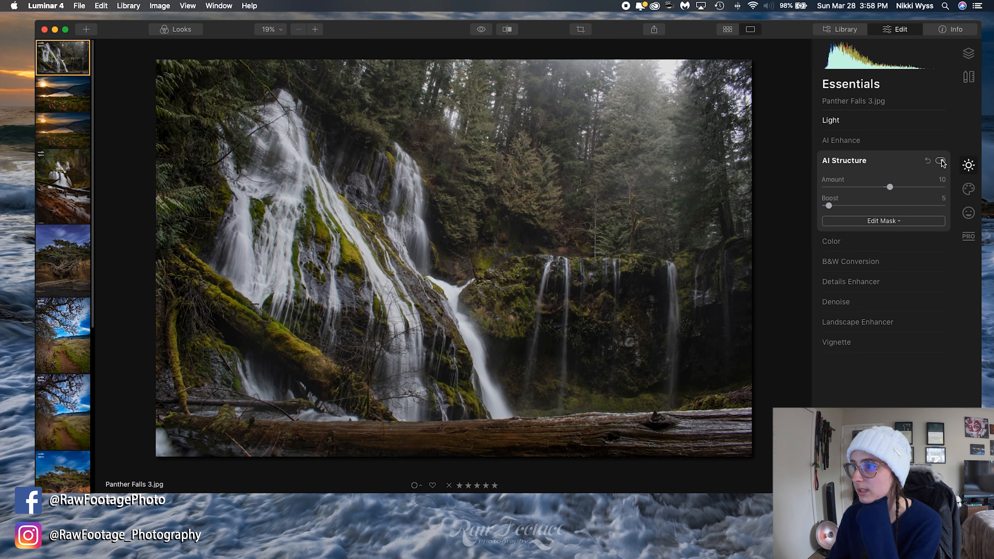
left_click(940, 162)
left_click(940, 161)
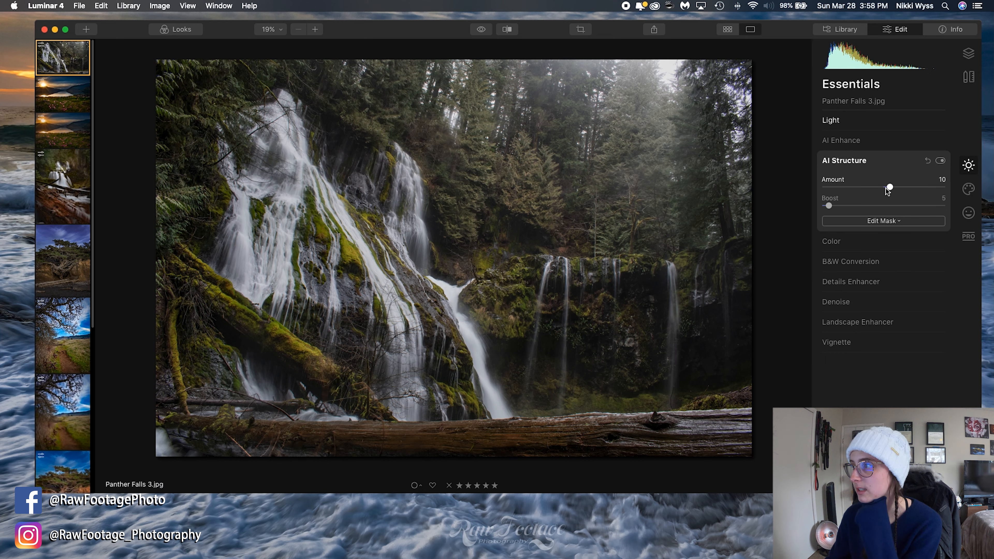
Reduce the AI Structure Amount to 3 and repeatedly compare the photo with the effect on and off.
left_click_drag(889, 190, 887, 190)
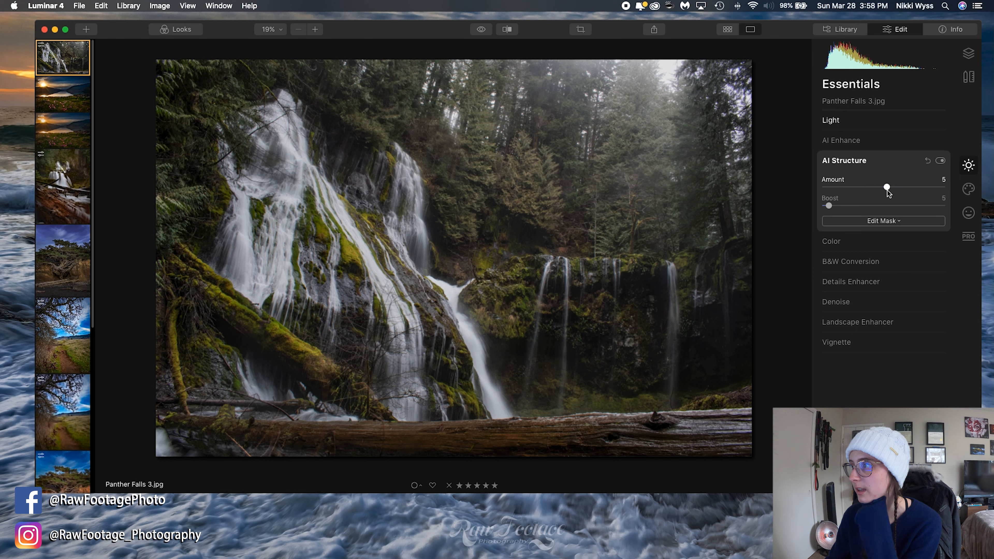
left_click(941, 161)
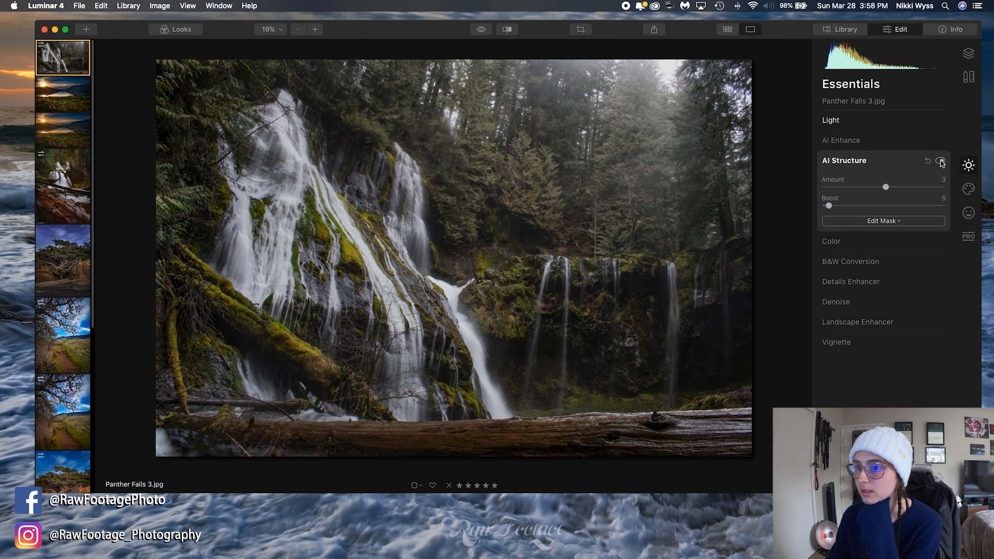
left_click(940, 161)
left_click(941, 162)
left_click(940, 162)
left_click(941, 161)
left_click(941, 161)
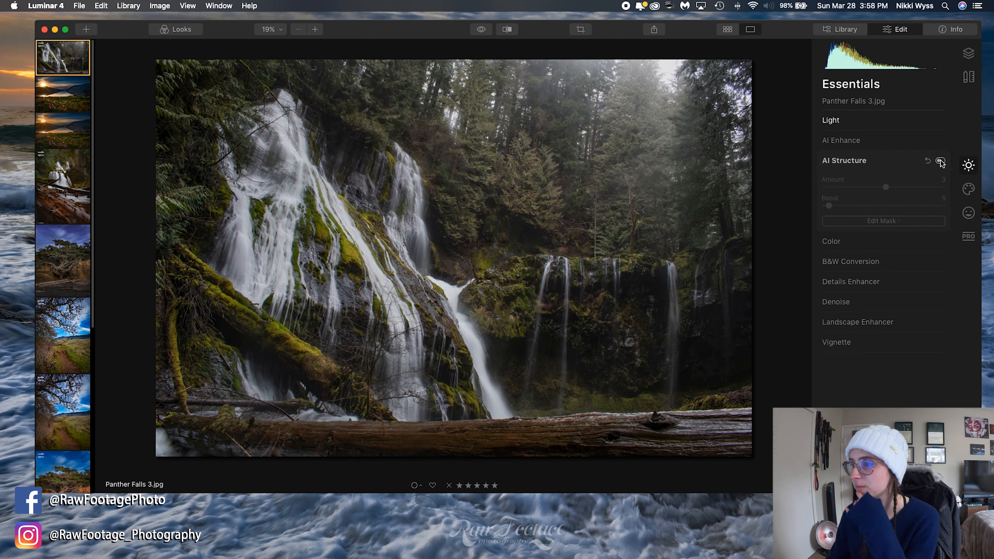
left_click(940, 161)
left_click(940, 161)
left_click(940, 161)
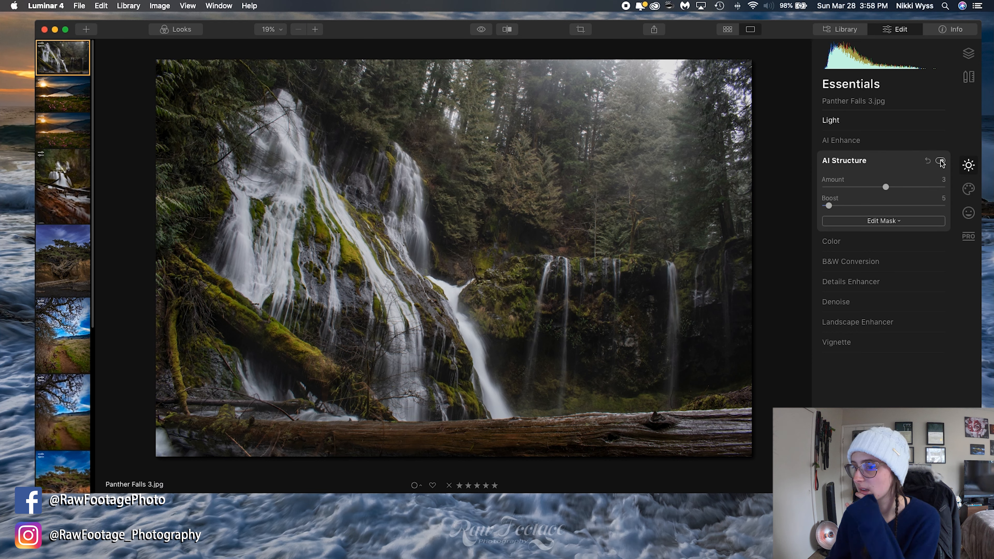
left_click(941, 162)
left_click(941, 161)
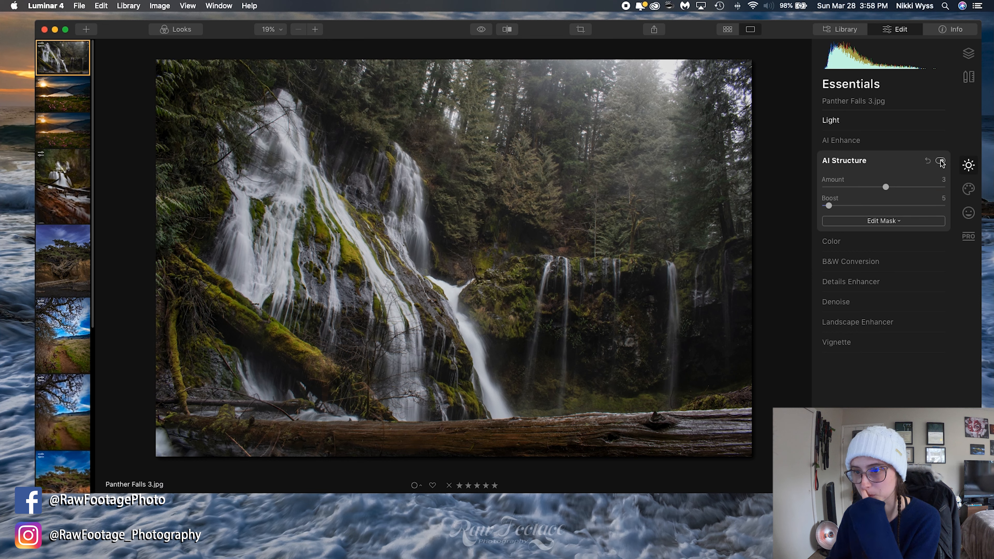
Close AI Structure and look over the Color adjustments, including their advanced per-color settings.
left_click(857, 163)
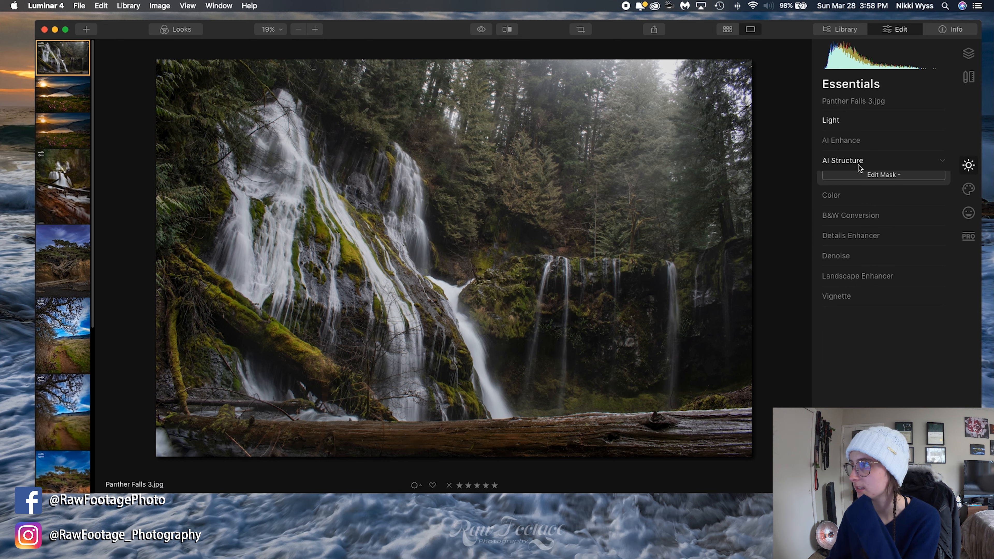
left_click(843, 182)
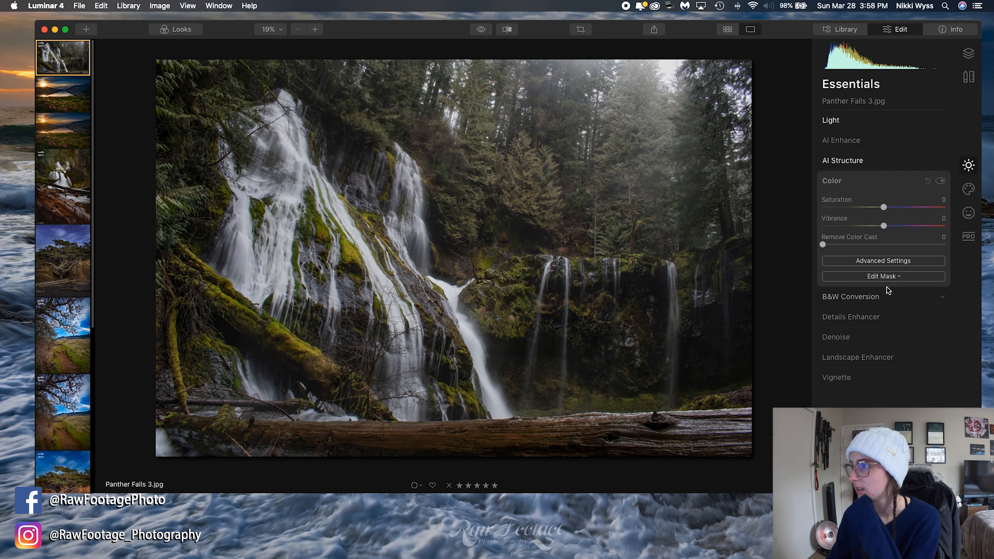
left_click(883, 261)
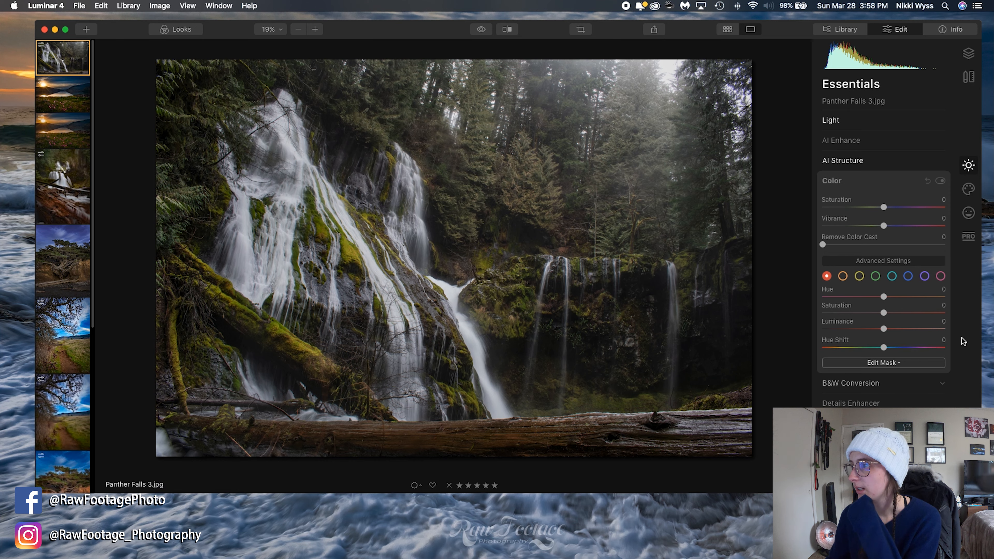
left_click(889, 181)
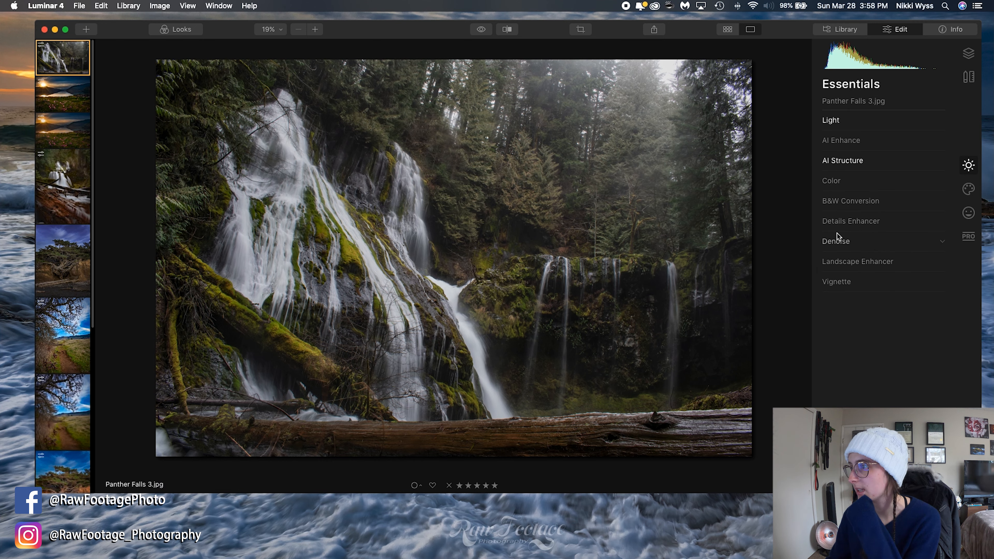
Try Landscape Enhancer Dehaze at 100, compare the photo with the effect on and off, and settle on 75.
left_click(849, 260)
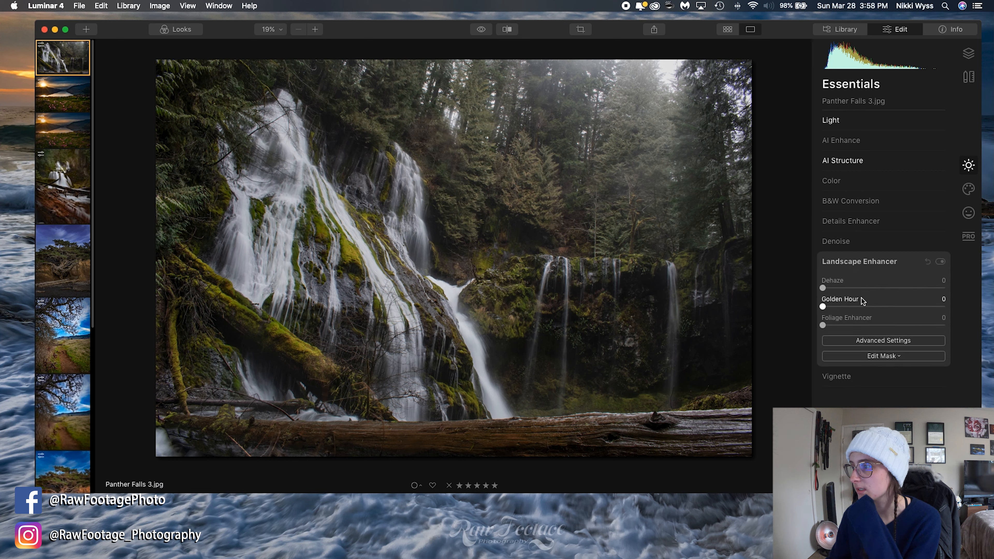
left_click(886, 340)
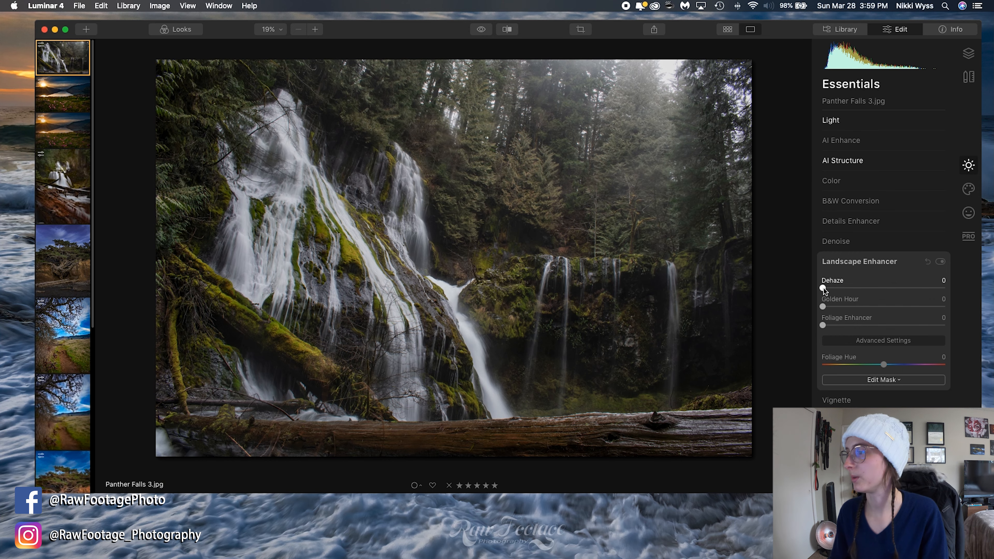
left_click_drag(824, 288, 960, 299)
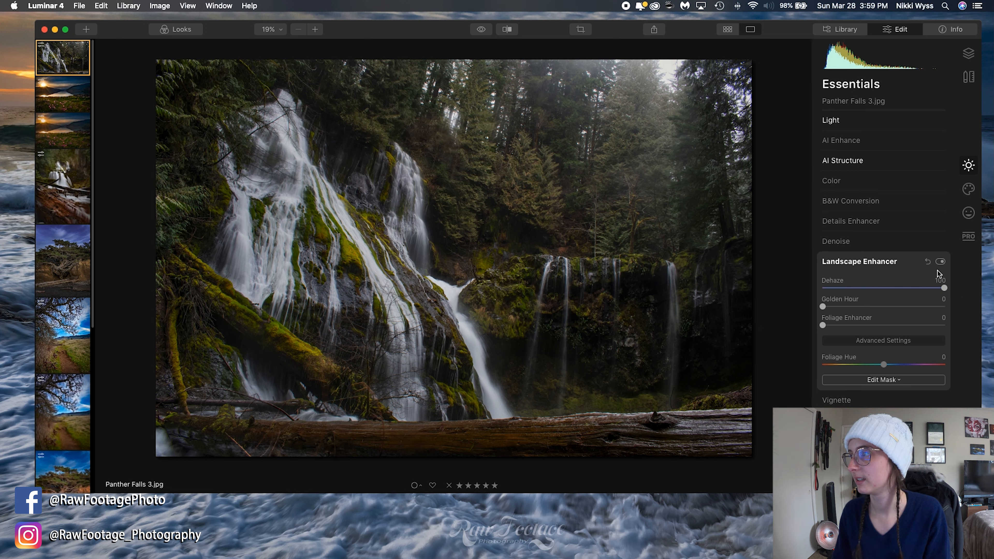
left_click(940, 262)
left_click(941, 262)
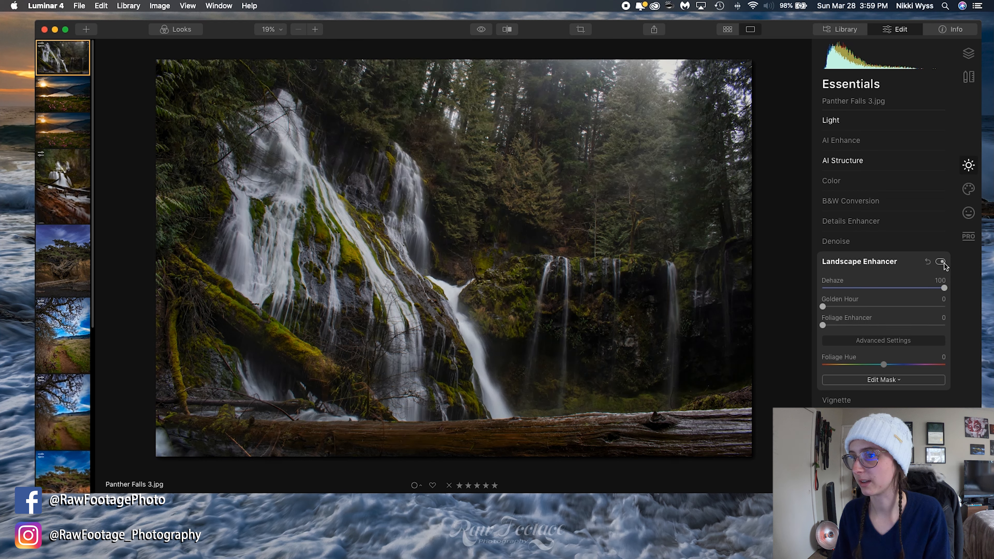
left_click(941, 262)
left_click(941, 262)
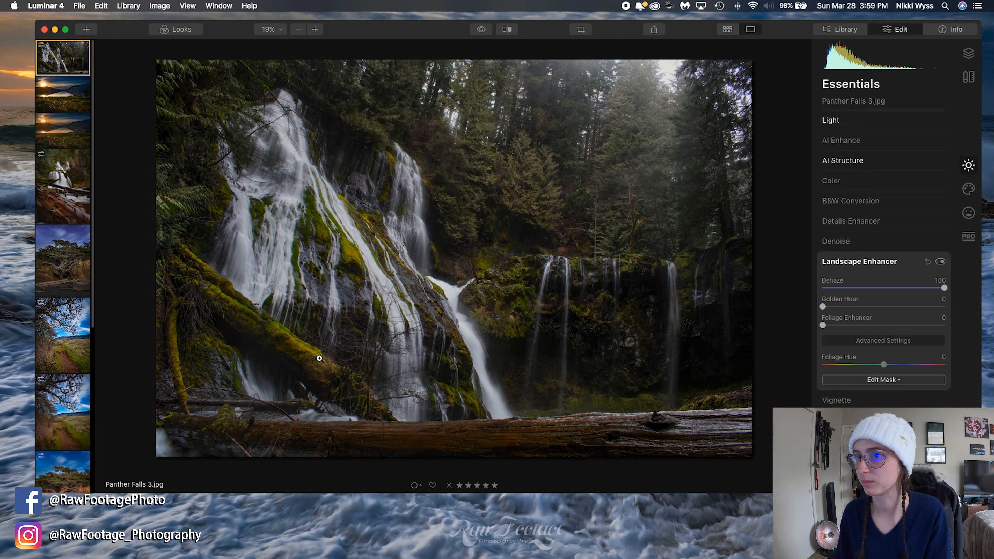
left_click_drag(944, 288, 914, 301)
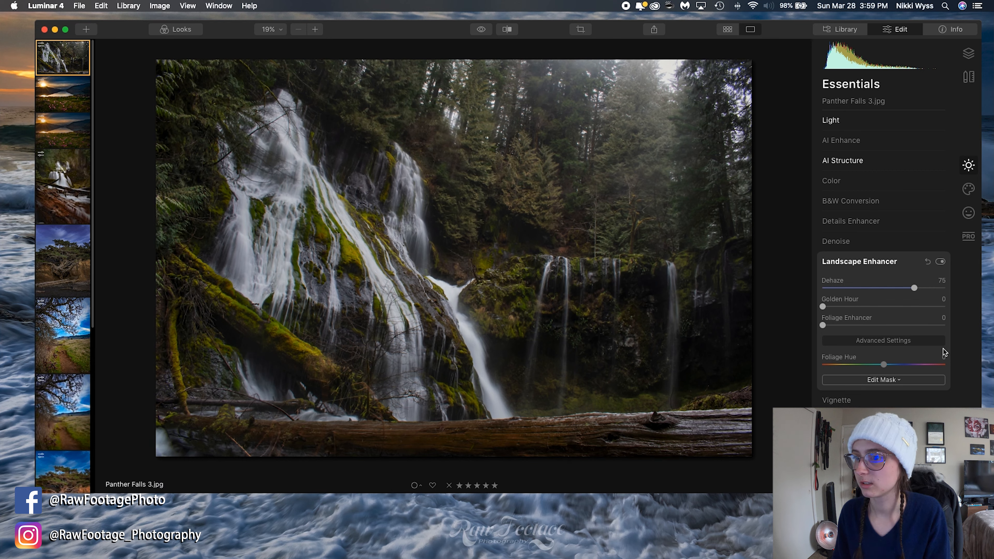
Repeatedly compare the waterfall photo with and without the Landscape Enhancer's dehazing.
left_click(940, 261)
left_click(940, 261)
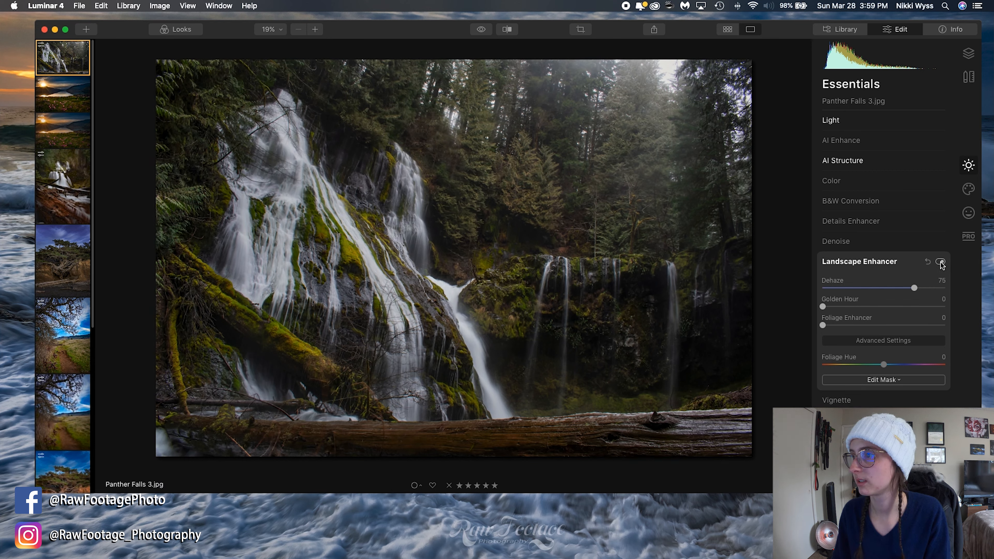
left_click(940, 261)
left_click(940, 262)
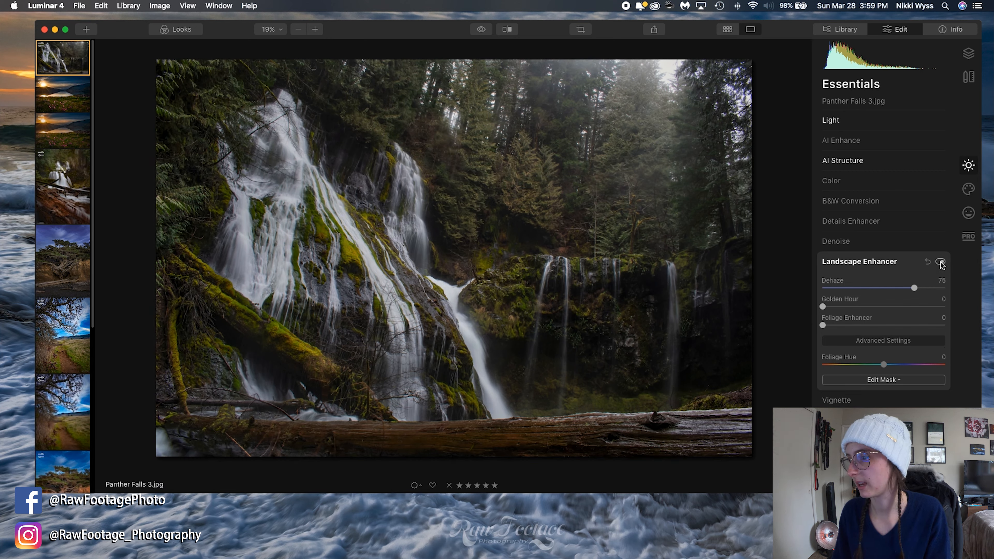
left_click(941, 262)
left_click(941, 262)
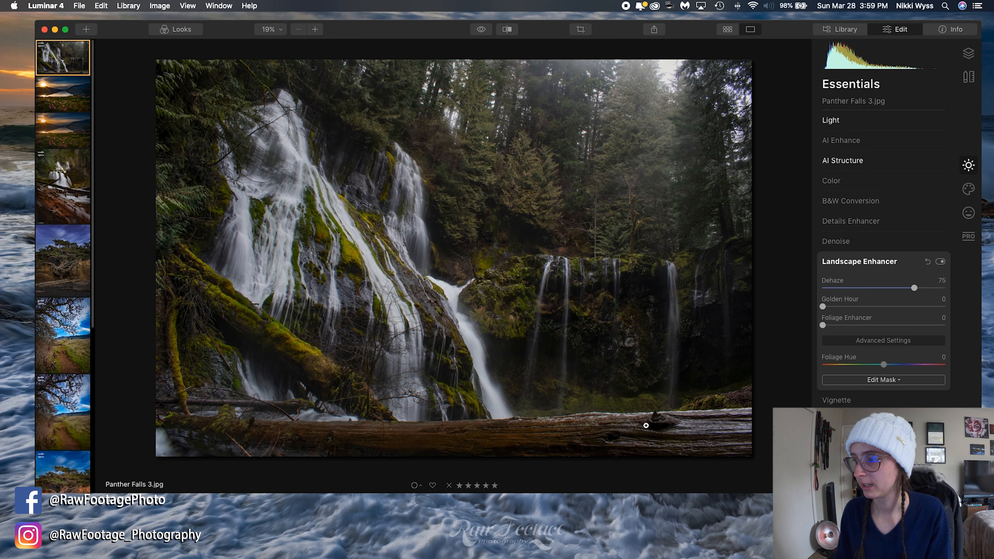
left_click(941, 261)
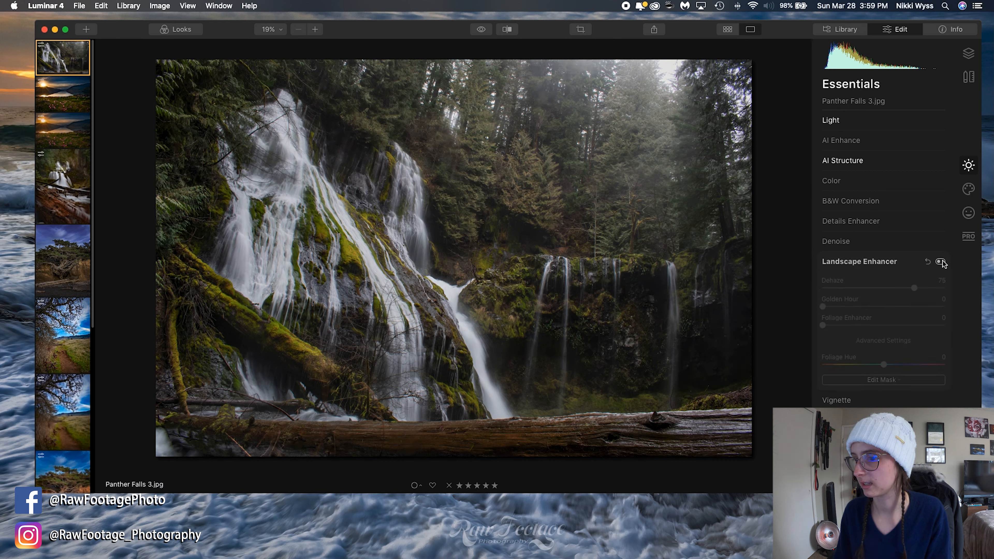
left_click(941, 262)
left_click(941, 261)
left_click(941, 262)
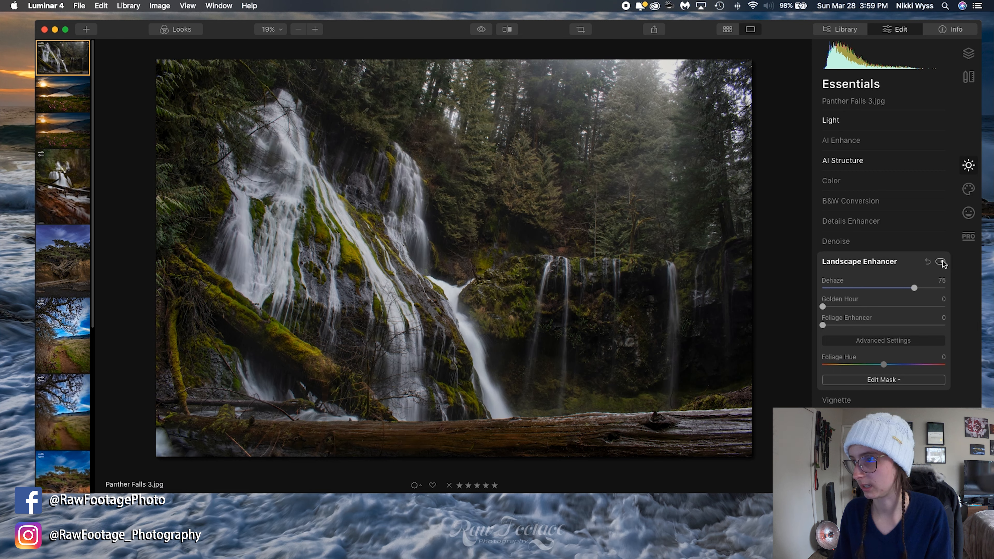
left_click(941, 262)
left_click(941, 261)
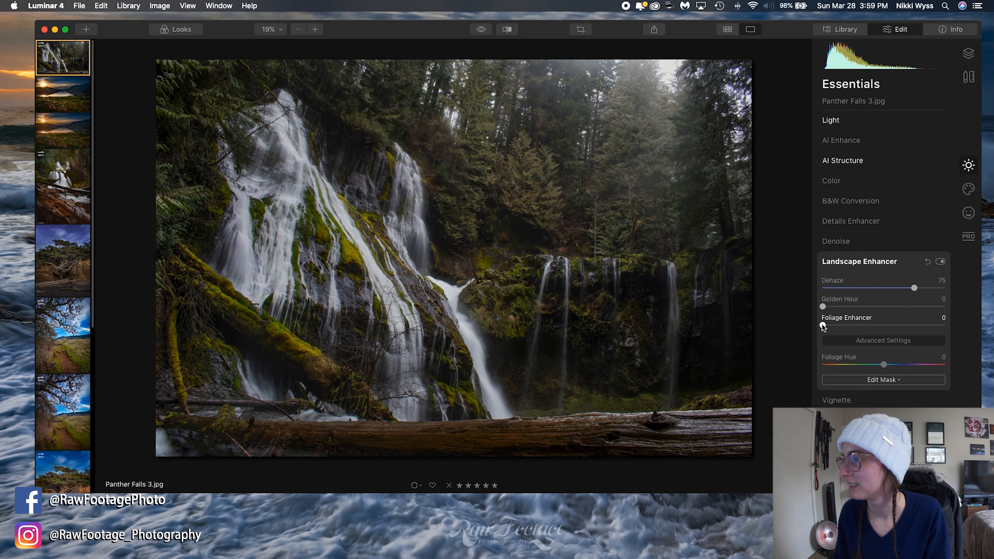
Set Foliage Enhancer to 15 and Foliage Hue to -52, and compare the photo with the Landscape Enhancer on and off.
left_click_drag(823, 327, 854, 330)
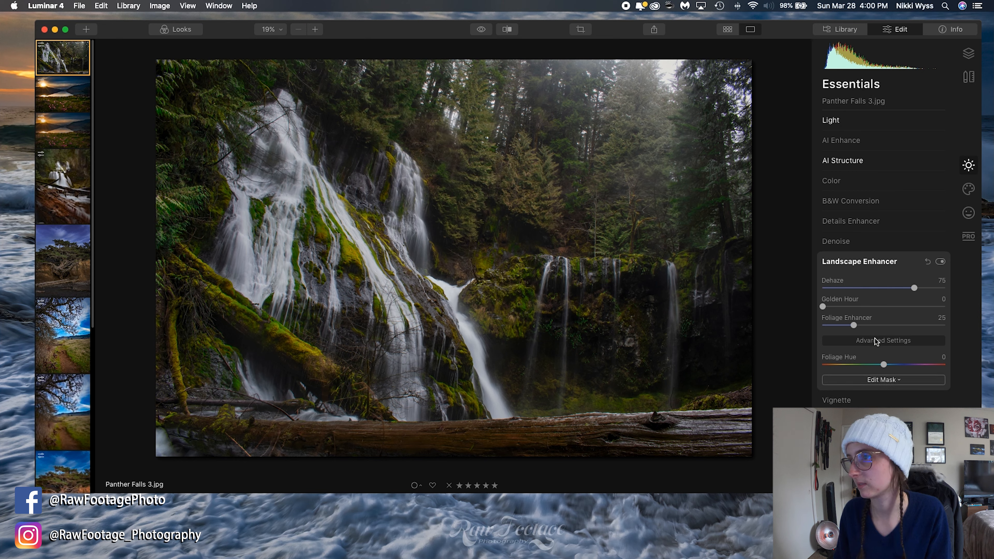
left_click_drag(854, 327, 842, 329)
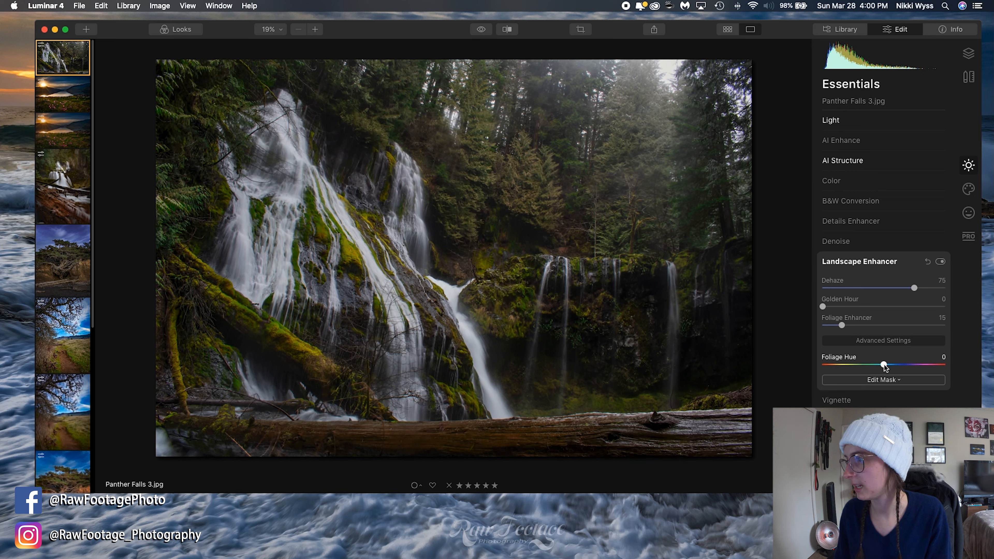
left_click_drag(883, 364, 817, 376)
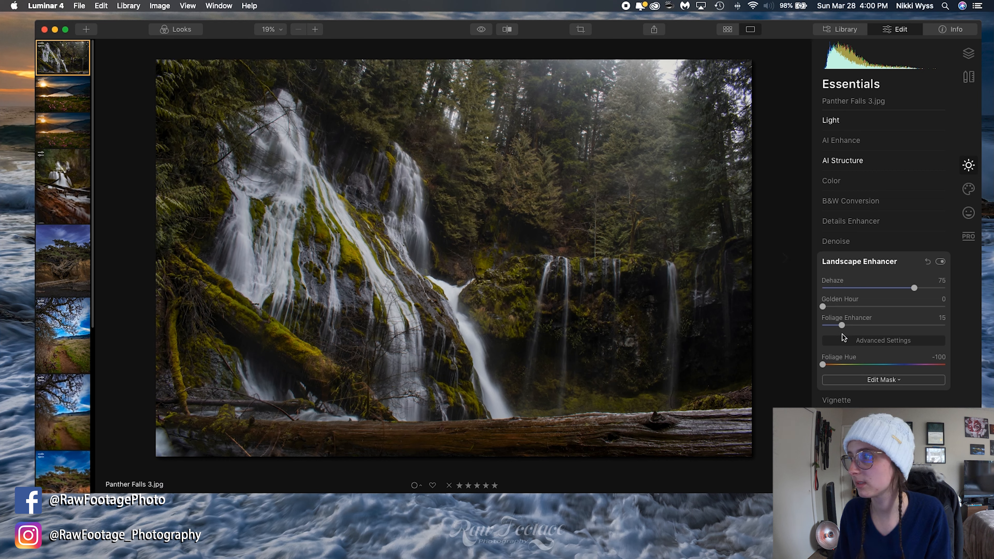
left_click_drag(822, 366, 852, 365)
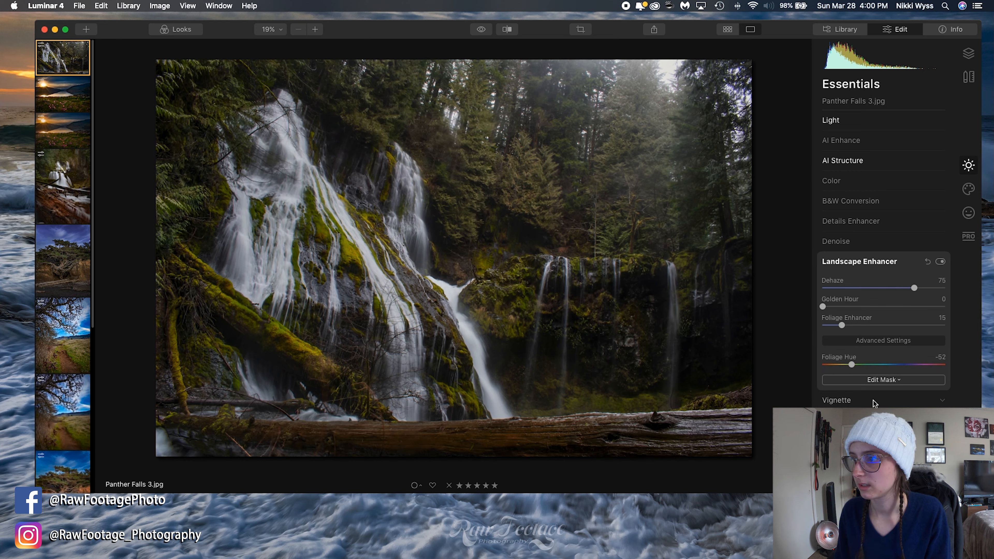
left_click(940, 261)
left_click(940, 261)
left_click(940, 261)
left_click(940, 262)
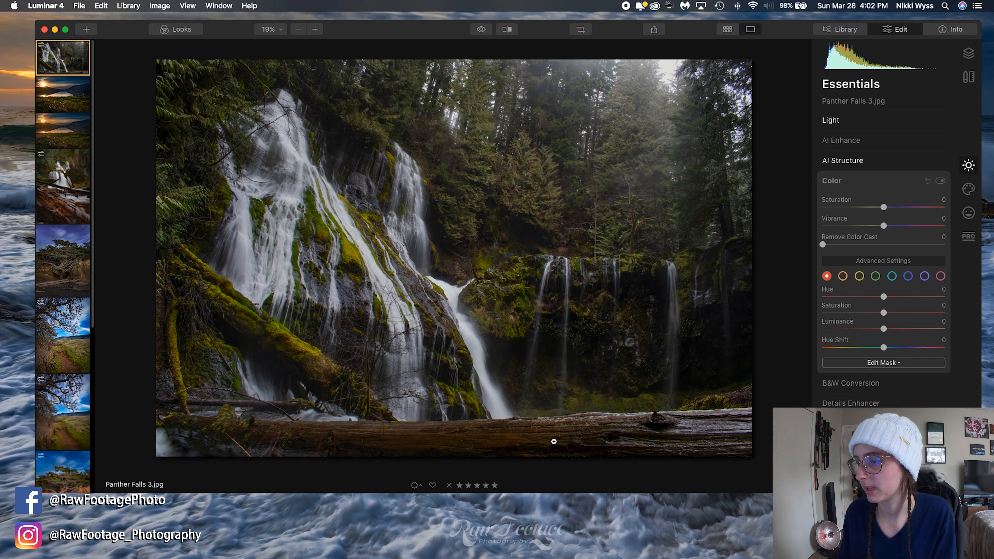
Inspect the foreground log up close, and set the red color range to Saturation 25, Luminance 20 and Hue -20.
left_click(534, 435)
left_click_drag(605, 437, 603, 372)
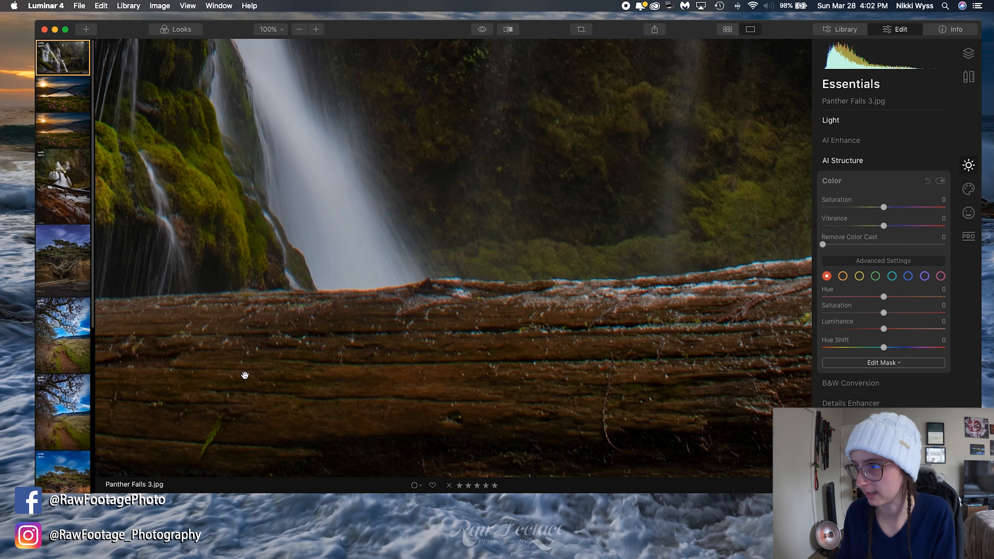
left_click(503, 363)
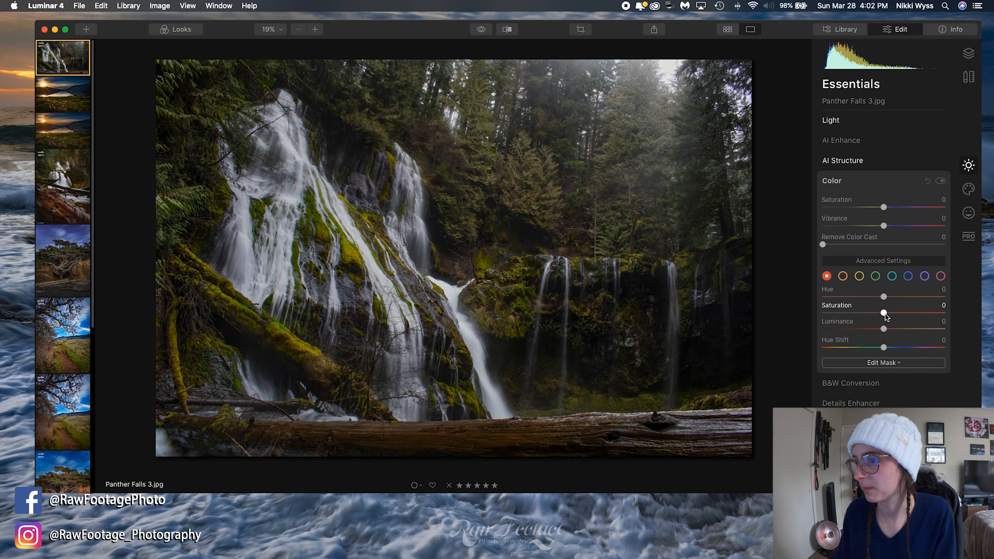
left_click_drag(885, 314, 973, 318)
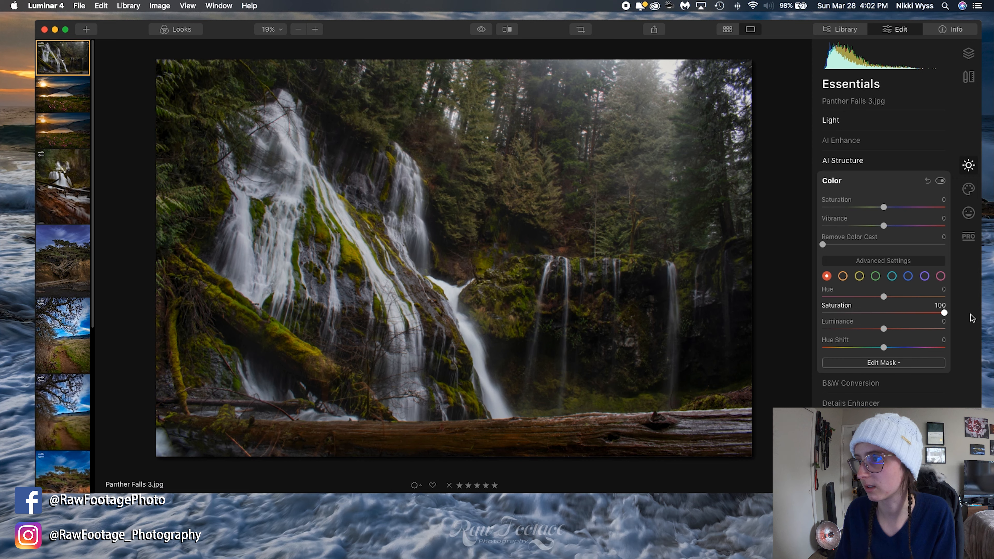
left_click_drag(944, 313, 893, 332)
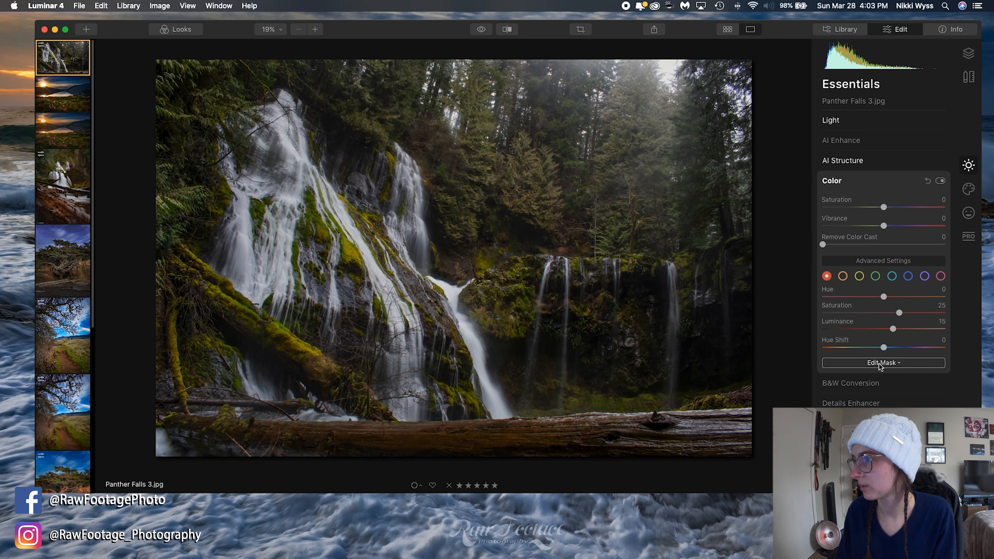
mouse_move(893, 330)
left_mouse_down()
mouse_move(914, 329)
mouse_move(899, 338)
left_mouse_up()
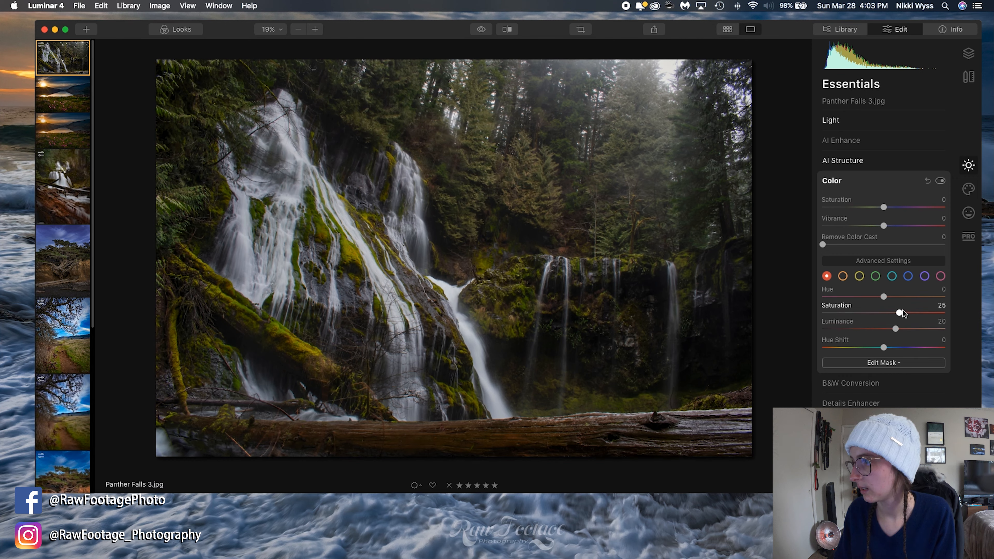
mouse_move(883, 297)
left_mouse_down()
mouse_move(903, 300)
mouse_move(798, 308)
mouse_move(871, 307)
left_mouse_up()
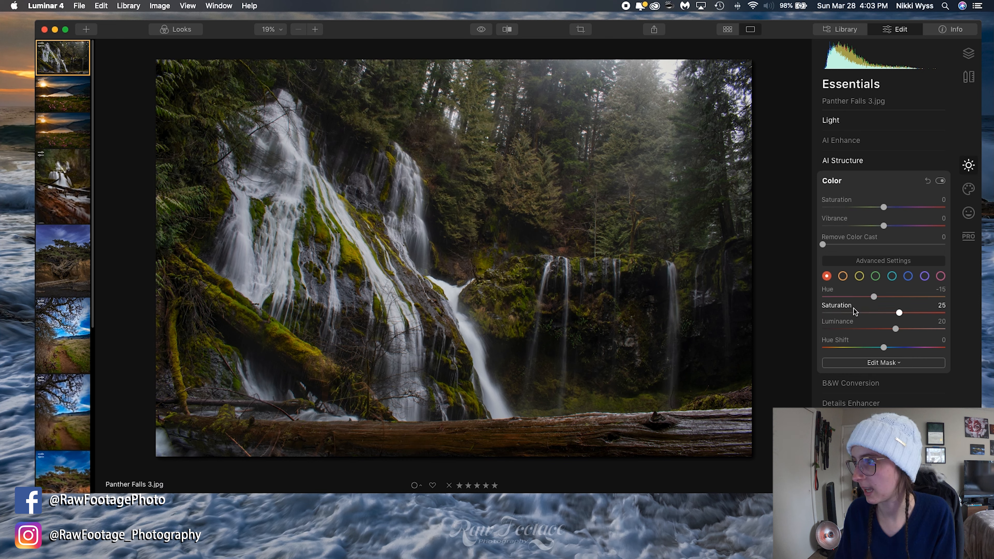
left_click_drag(875, 297, 873, 298)
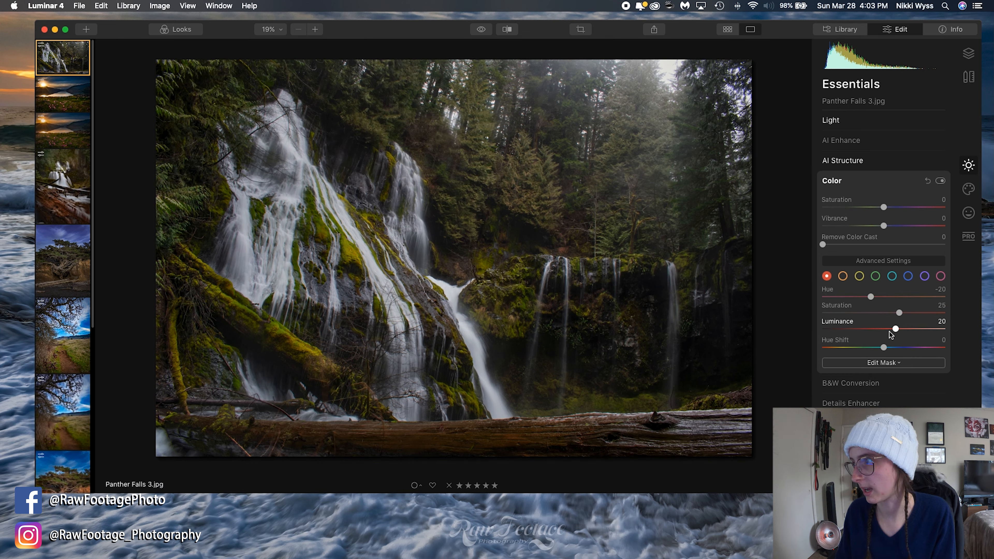
Set the orange color range to Saturation 20, Luminance 25 and Hue -15.
left_click(843, 276)
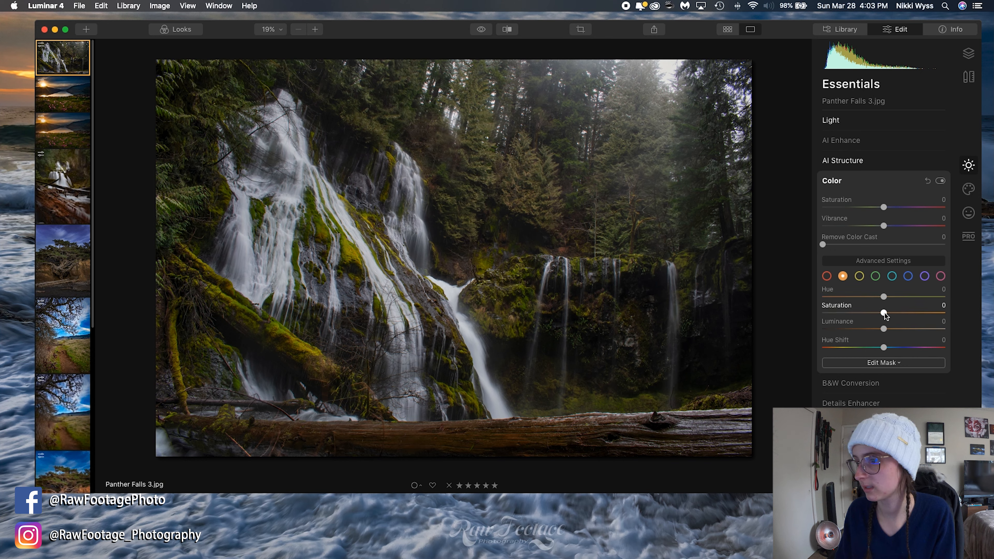
left_click_drag(884, 313, 954, 318)
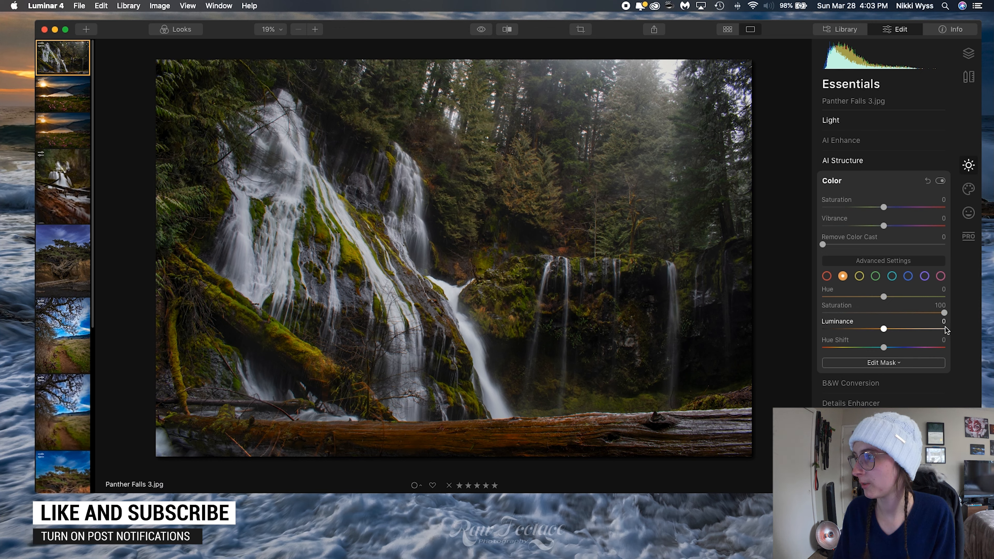
left_click_drag(943, 313, 896, 329)
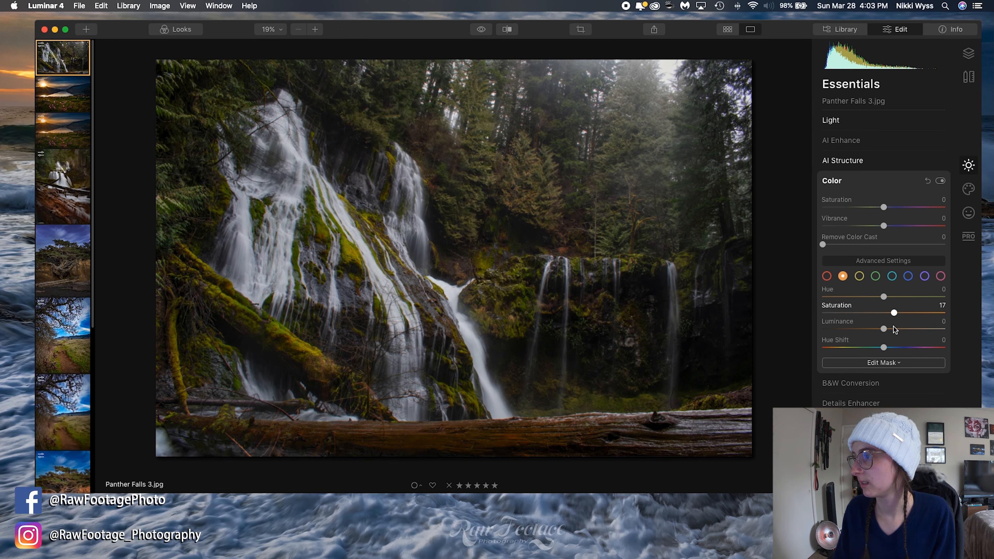
left_click_drag(893, 326, 895, 326)
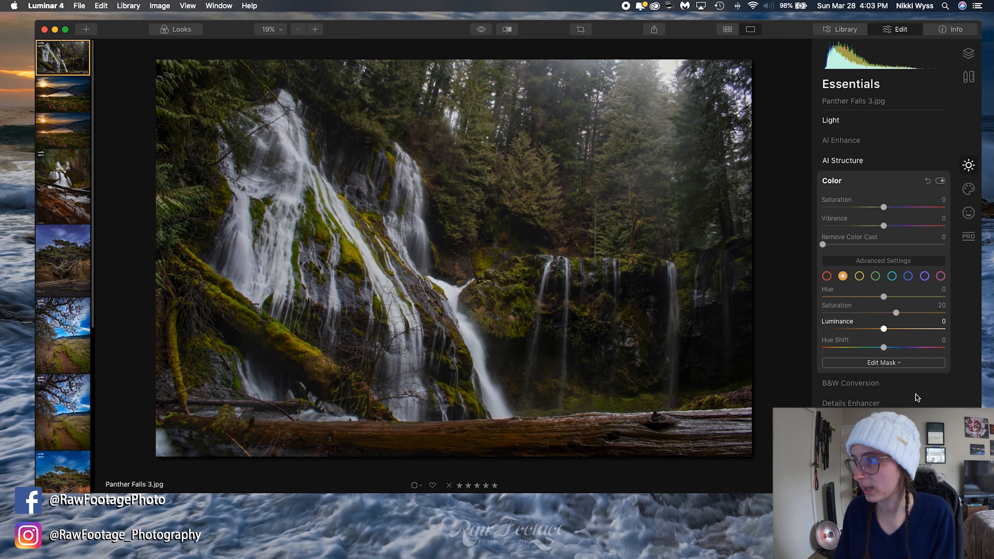
left_click_drag(884, 329, 899, 333)
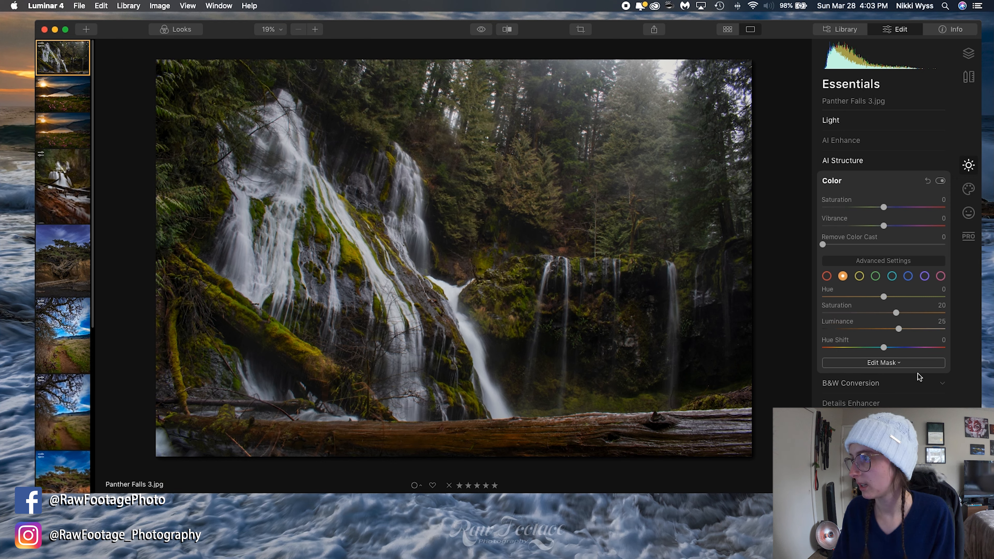
mouse_move(884, 297)
left_mouse_down()
mouse_move(842, 303)
mouse_move(871, 307)
left_mouse_up()
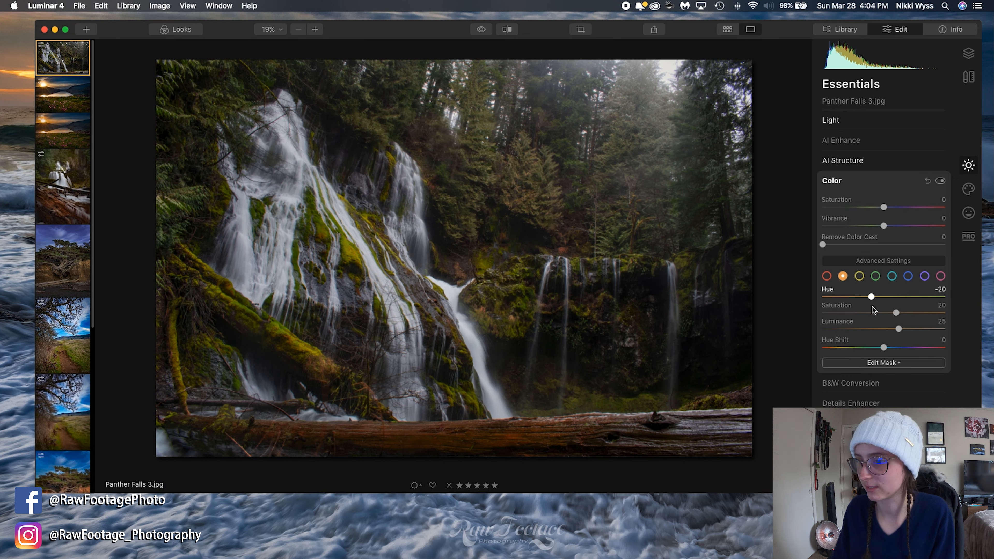
left_click_drag(875, 307, 874, 307)
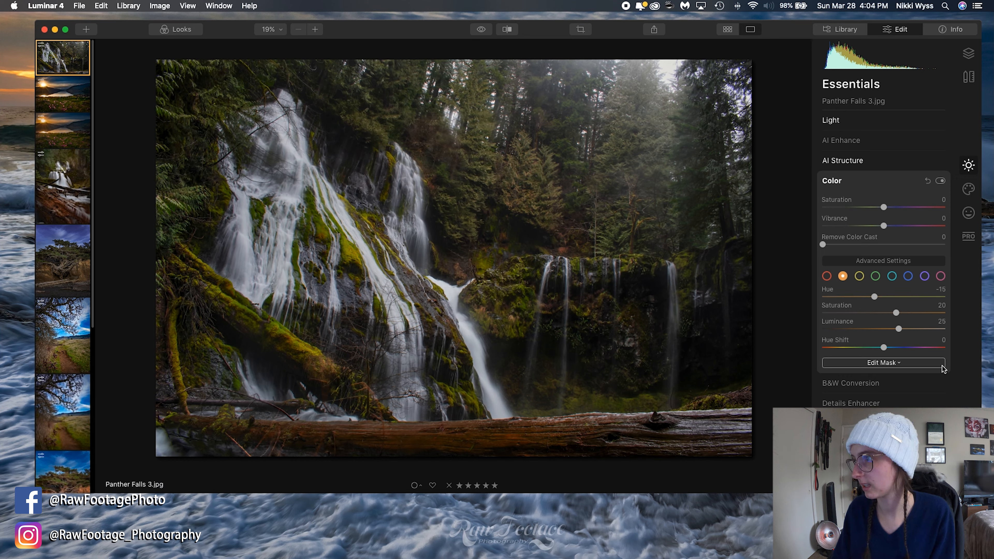
Set the yellow color range to Saturation 10, Luminance -14 and Hue -15.
left_click(859, 276)
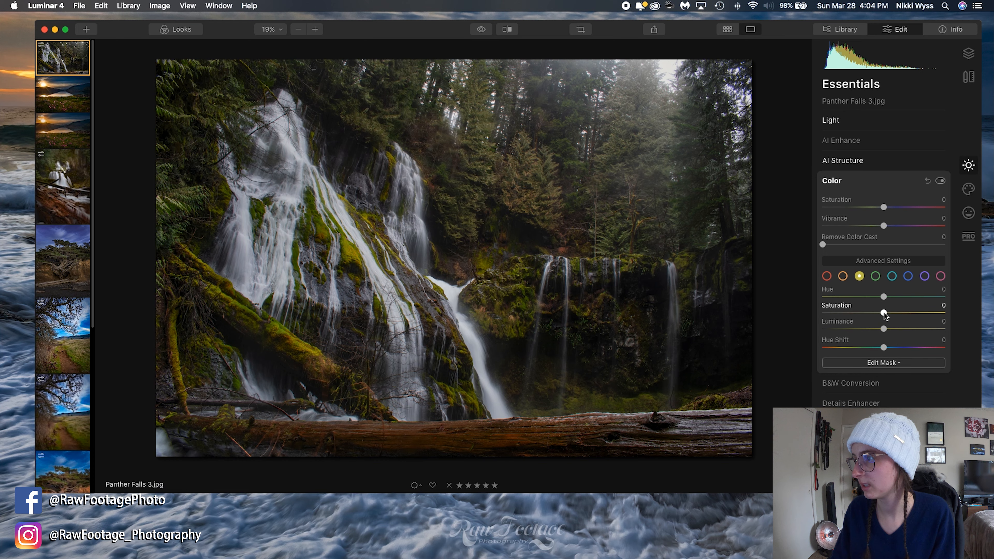
left_click_drag(885, 313, 874, 340)
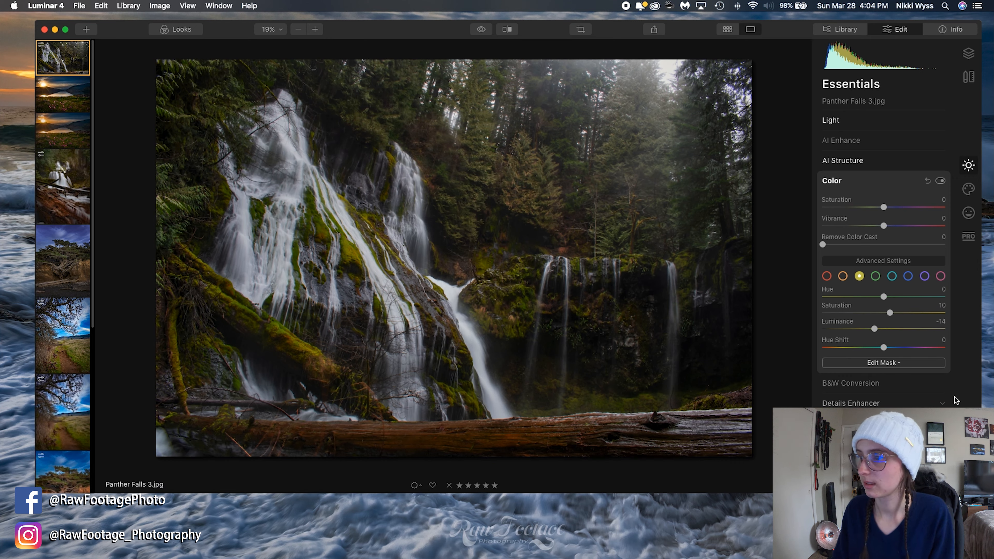
mouse_move(884, 297)
left_mouse_down()
mouse_move(897, 296)
mouse_move(874, 300)
left_mouse_up()
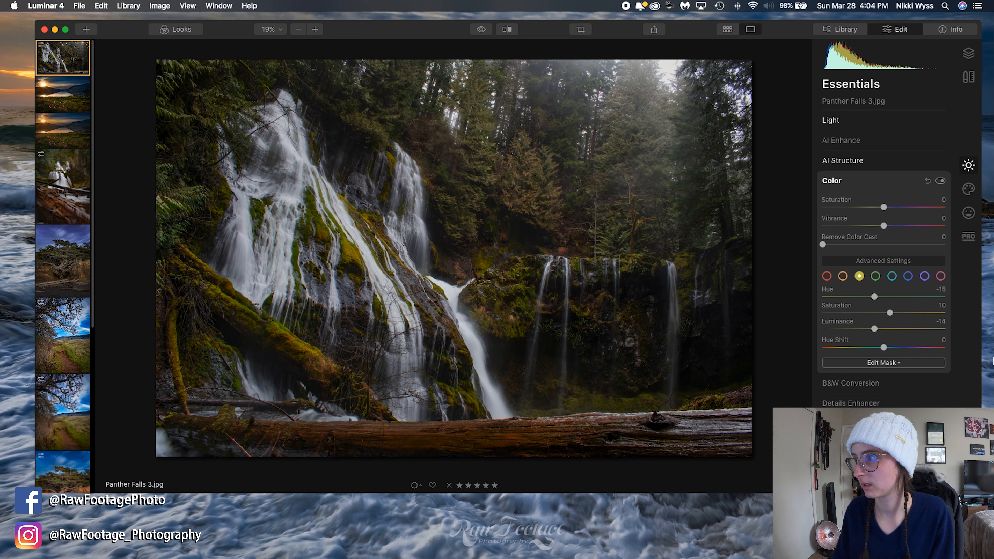
Set the green color range to Saturation 25, Luminance 15 and Hue -10.
left_click(876, 276)
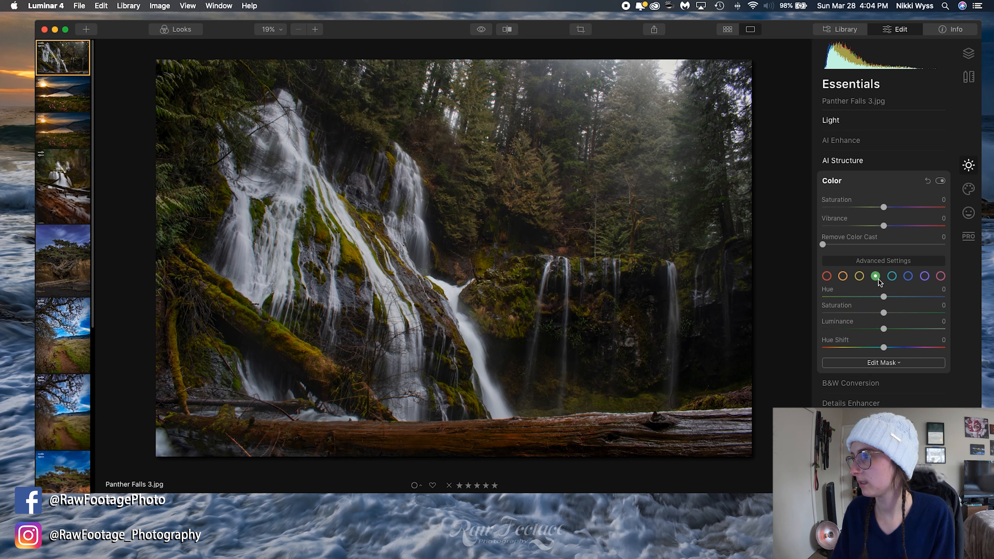
mouse_move(884, 313)
left_mouse_down()
mouse_move(948, 318)
mouse_move(901, 323)
left_mouse_up()
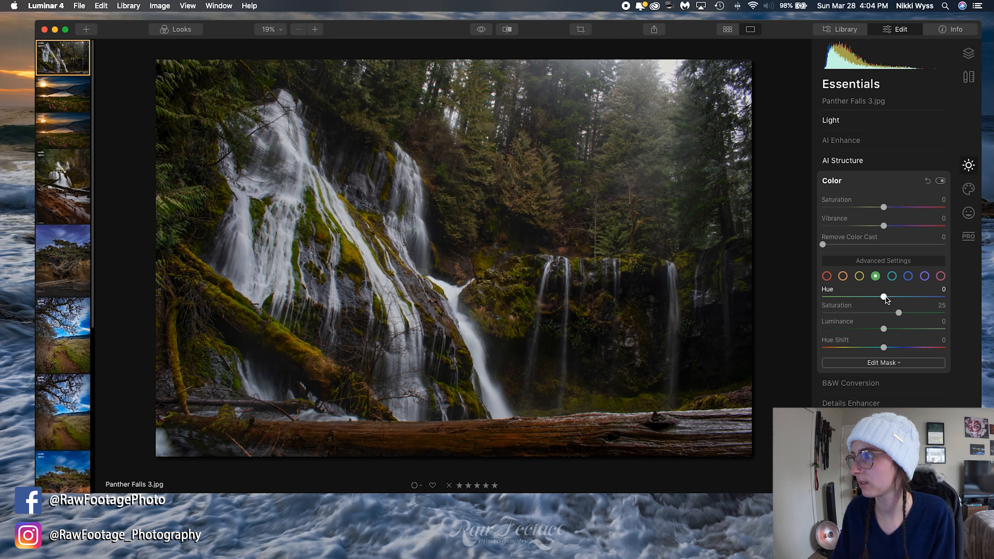
mouse_move(883, 328)
left_mouse_down()
mouse_move(911, 331)
mouse_move(894, 332)
left_mouse_up()
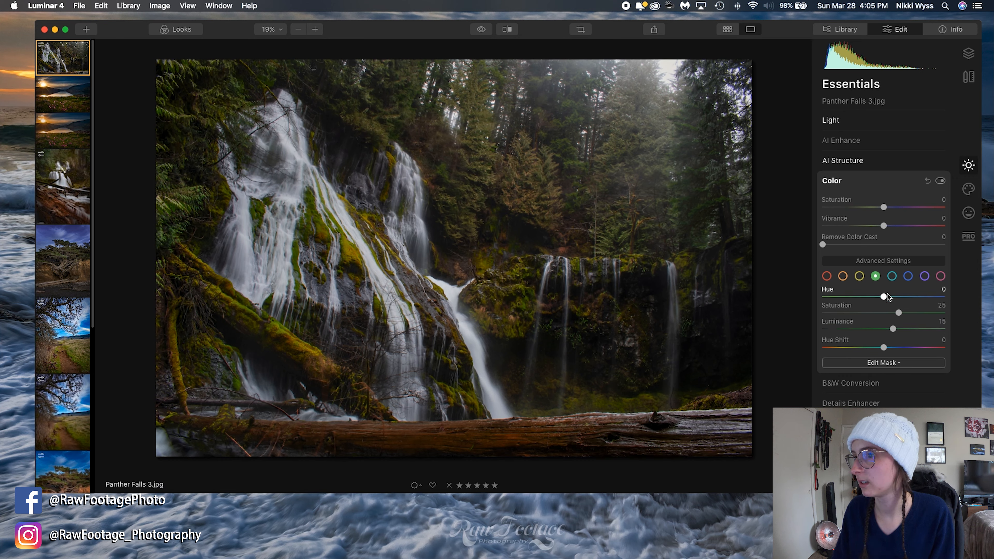
mouse_move(886, 297)
left_mouse_down()
mouse_move(850, 300)
mouse_move(923, 299)
mouse_move(821, 307)
mouse_move(914, 311)
mouse_move(864, 312)
mouse_move(878, 308)
left_mouse_up()
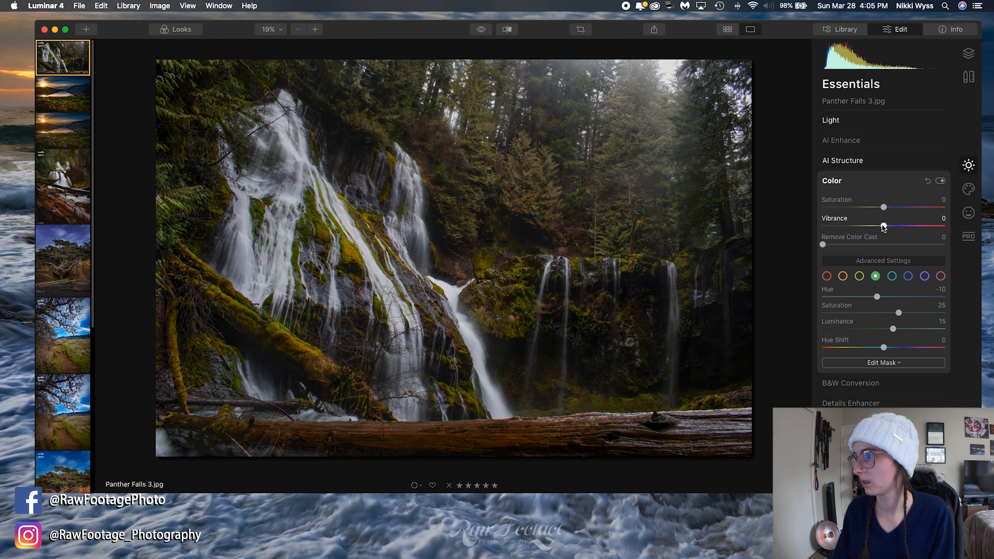
Set Foliage Enhancer to 10, and compare the photo with the Landscape Enhancer on and off.
left_click(861, 443)
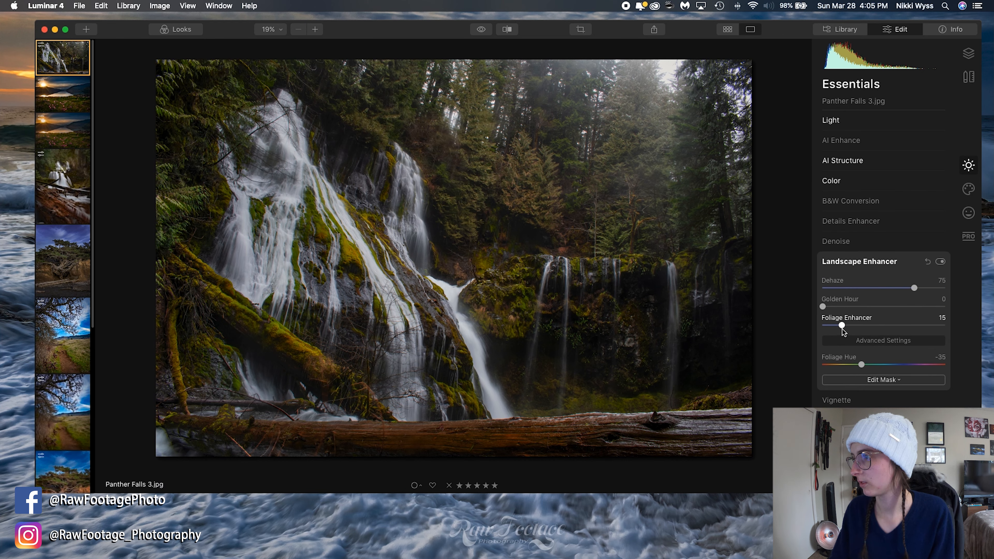
left_click_drag(838, 325, 835, 327)
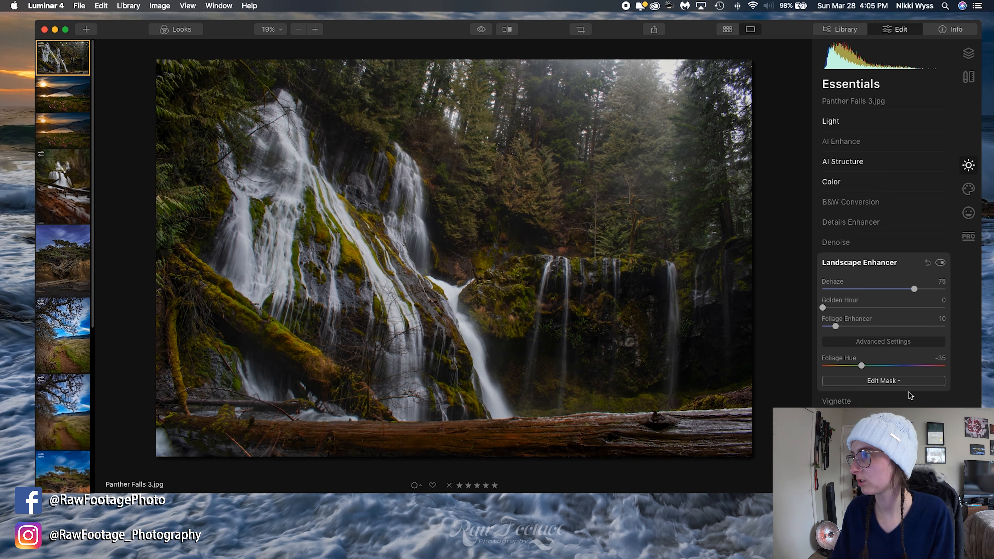
left_click(942, 262)
left_click(941, 263)
left_click(941, 262)
left_click(941, 261)
left_click(884, 261)
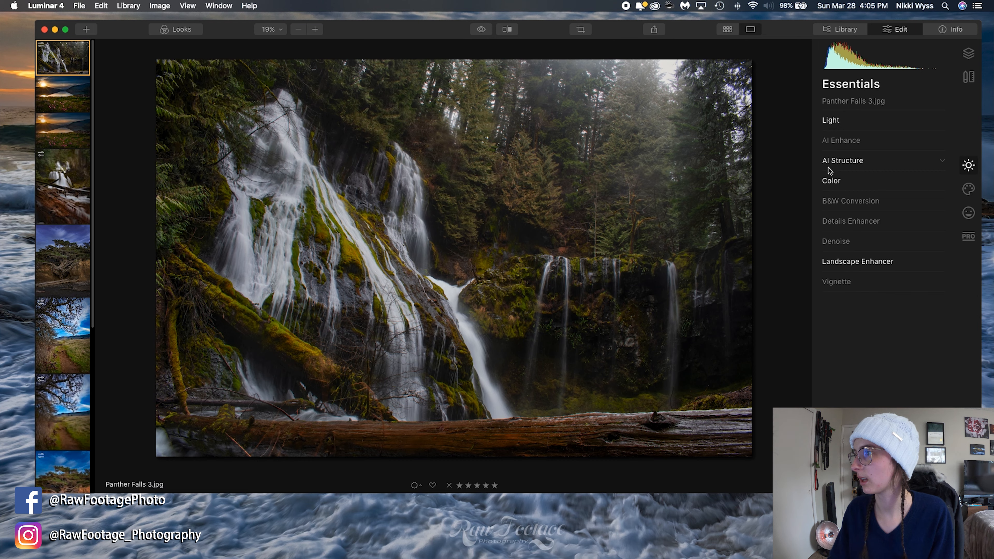
Repeatedly compare the waterfall photo with and without the Color adjustments.
left_click(848, 180)
left_click(940, 181)
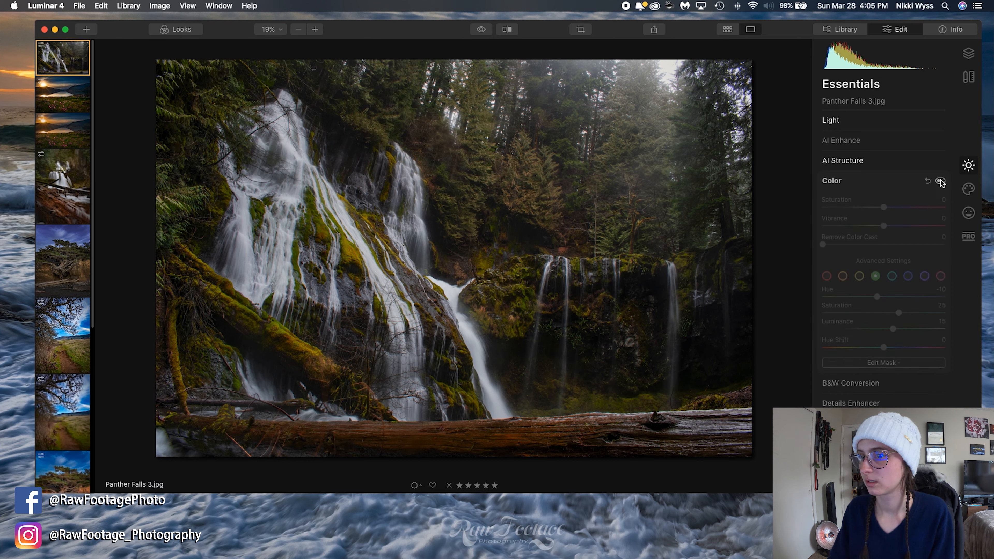
left_click(940, 181)
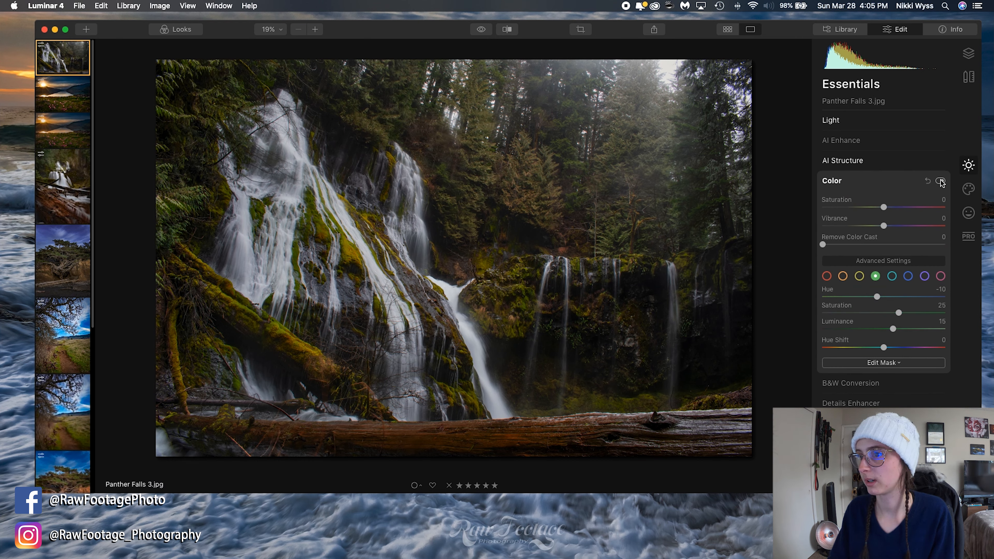
left_click(940, 181)
left_click(940, 181)
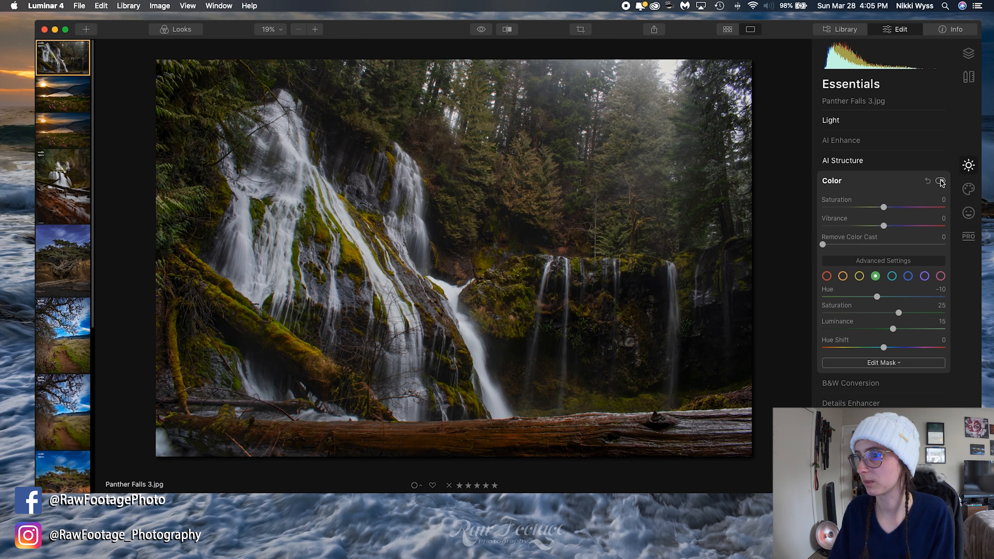
left_click(941, 181)
left_click(940, 181)
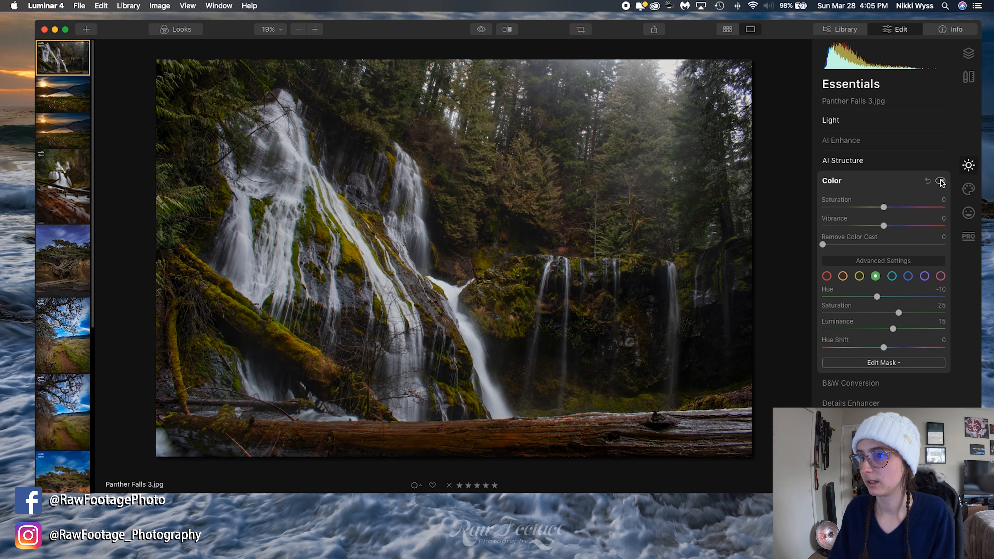
left_click(940, 181)
left_click(940, 181)
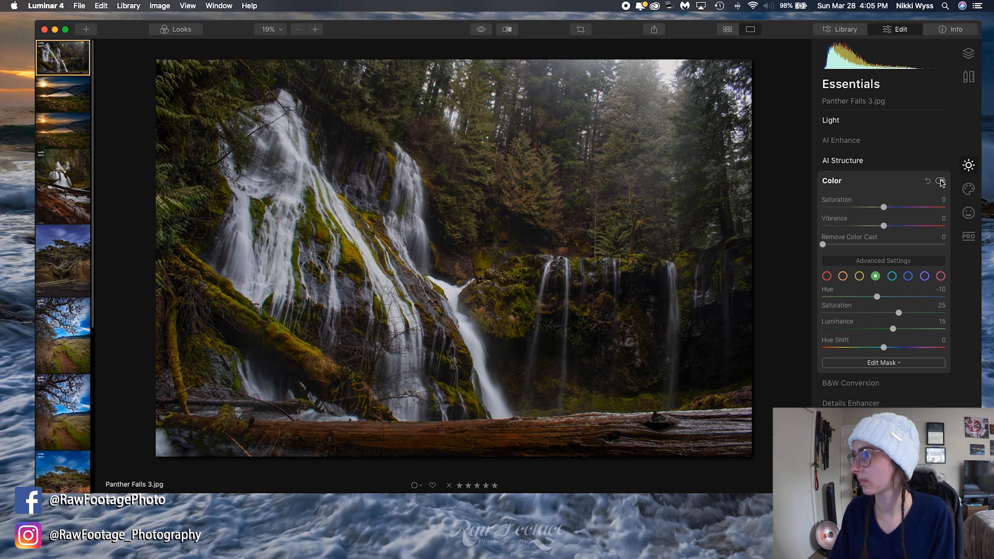
left_click(875, 181)
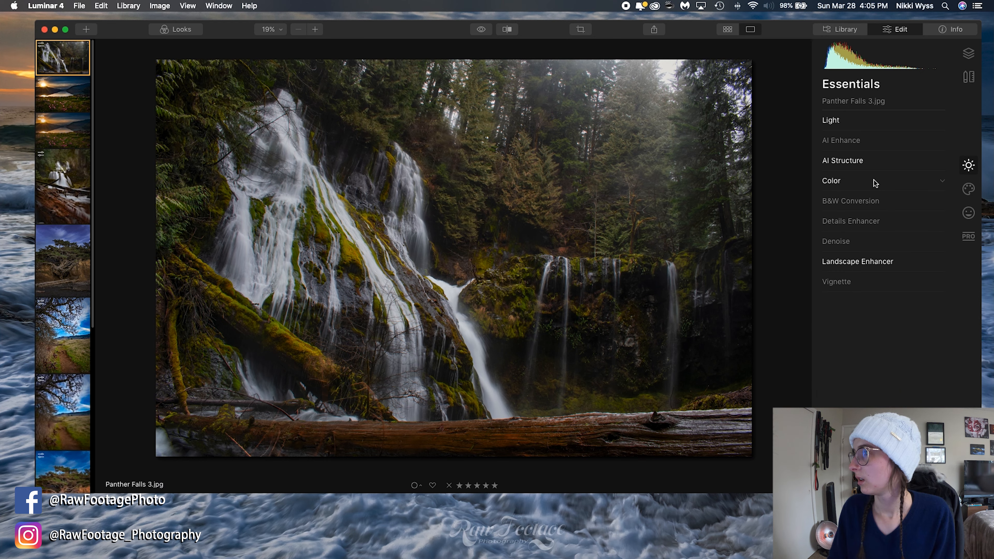
Try out AI Accent on the waterfall photo and return it to 0.
left_click(858, 142)
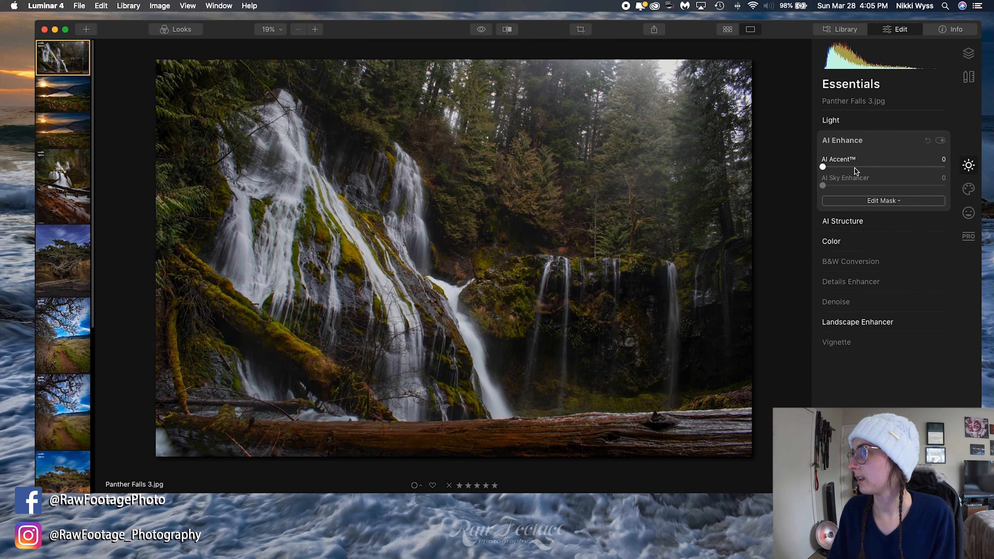
mouse_move(823, 166)
left_mouse_down()
mouse_move(941, 166)
mouse_move(822, 172)
left_mouse_up()
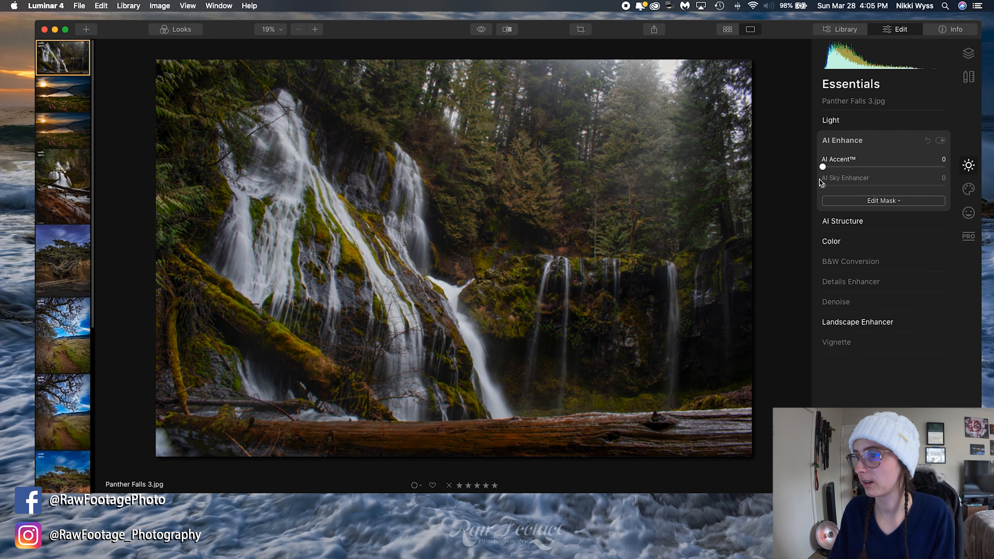
left_click(884, 139)
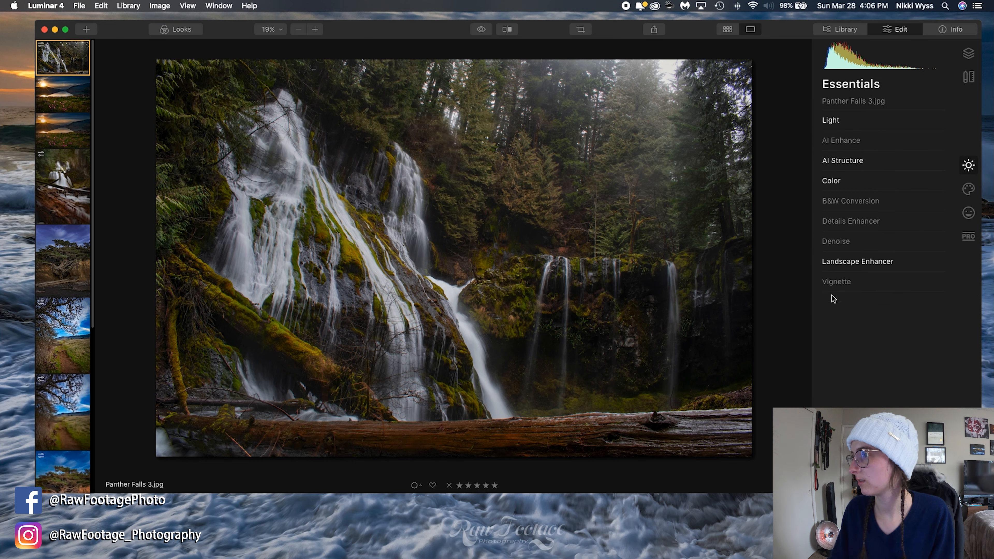
Add a dark vignette to the photo with Amount -55 and Size 25.
left_click(832, 285)
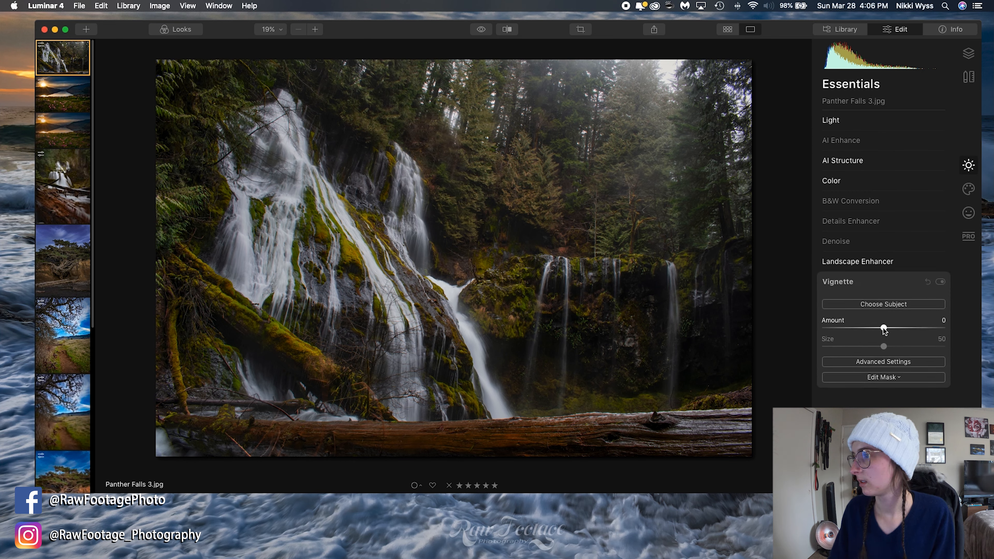
left_click(882, 361)
left_click_drag(884, 328, 847, 353)
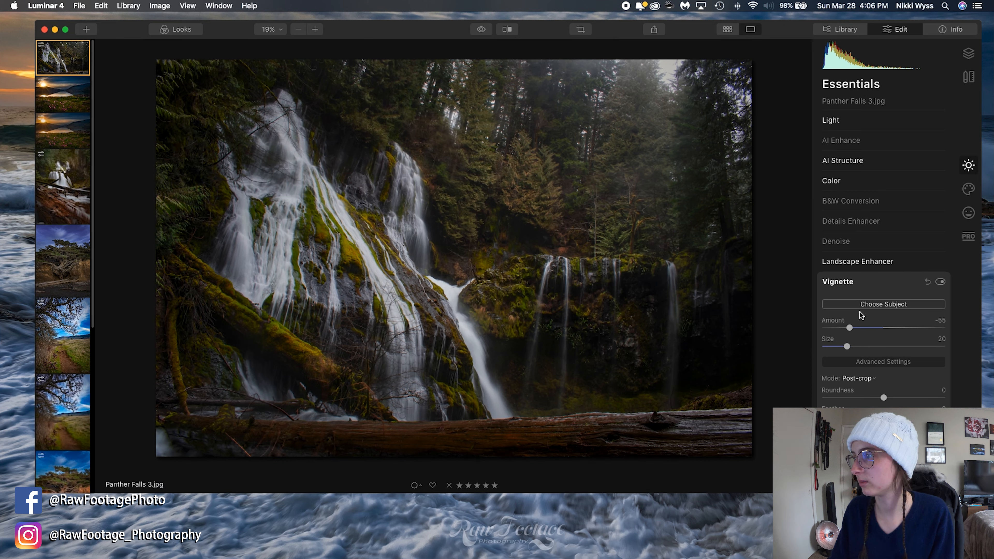
mouse_move(846, 346)
left_mouse_down()
mouse_move(815, 348)
mouse_move(874, 349)
mouse_move(801, 349)
mouse_move(887, 350)
mouse_move(869, 350)
mouse_move(876, 345)
mouse_move(830, 348)
mouse_move(855, 352)
mouse_move(827, 358)
mouse_move(903, 356)
mouse_move(803, 359)
mouse_move(857, 360)
left_mouse_up()
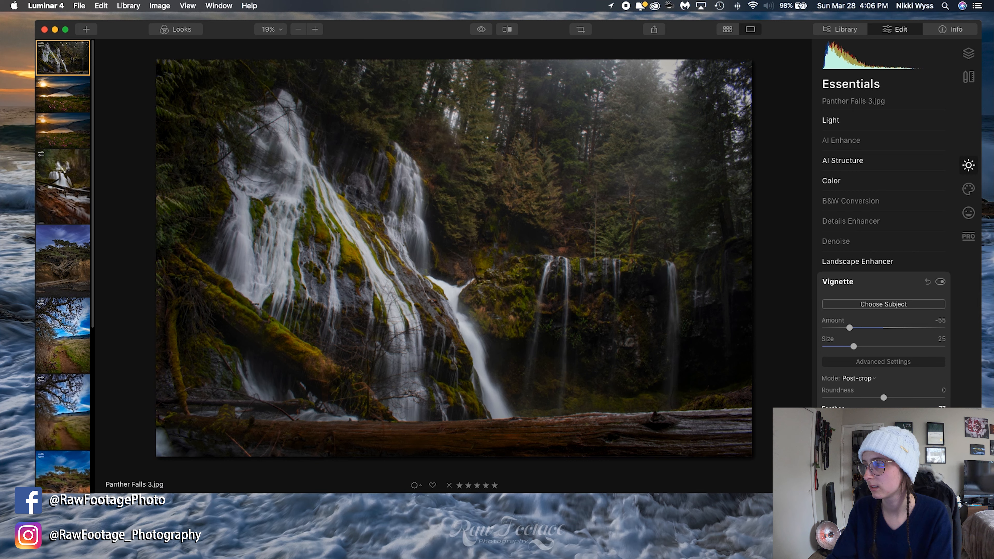
Lower the vignette's Feather, set Roundness to 35, raise the inner light slightly, and compare the photo with the vignette on and off.
left_click_drag(917, 416, 887, 416)
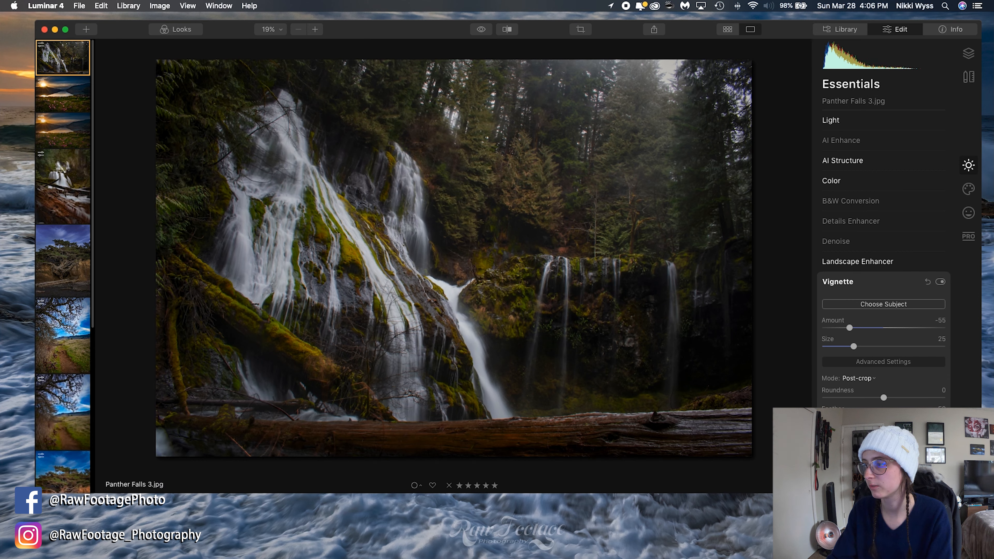
left_click_drag(885, 397, 906, 403)
mouse_move(883, 435)
left_mouse_down()
mouse_move(941, 435)
mouse_move(849, 435)
mouse_move(900, 435)
mouse_move(889, 435)
left_mouse_up()
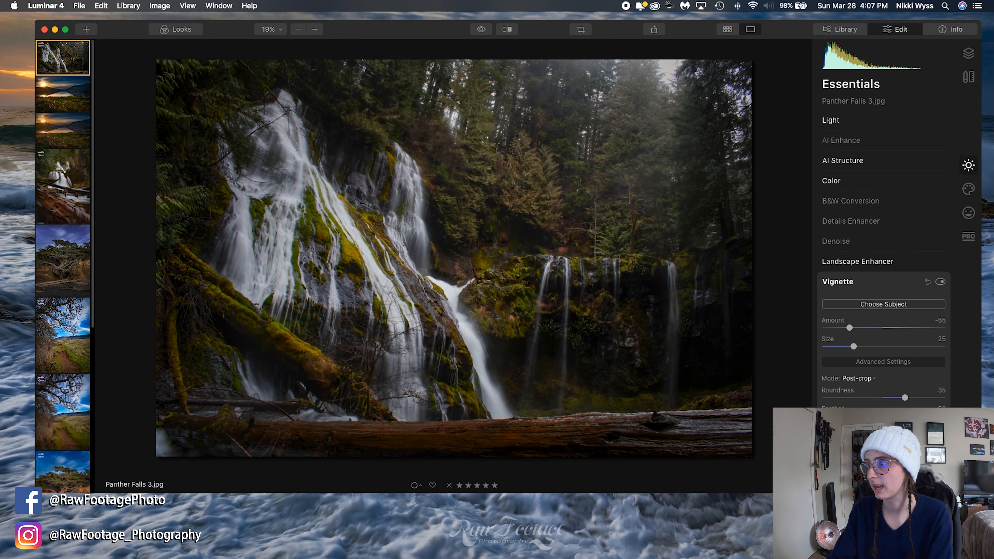
left_click(941, 281)
left_click(940, 282)
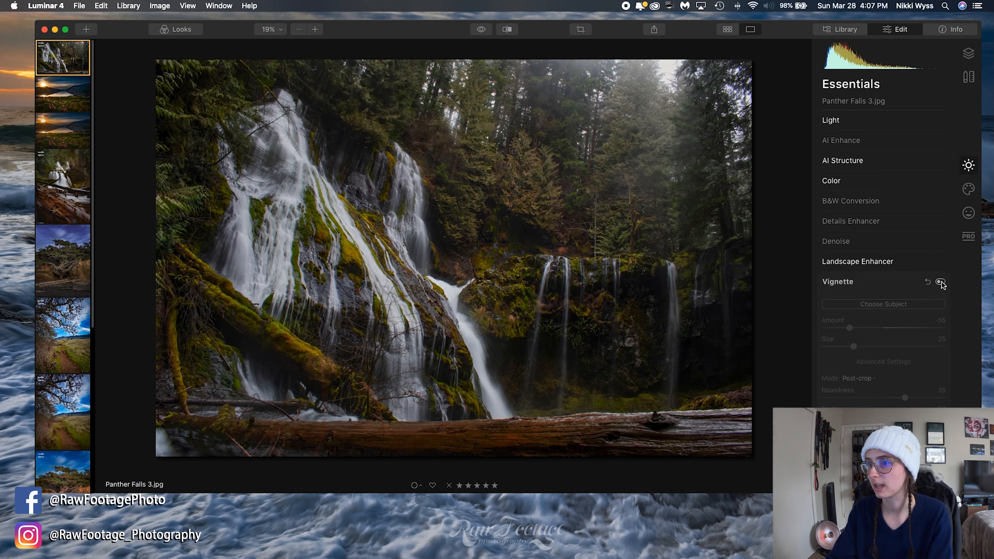
left_click(940, 282)
left_click(941, 282)
left_click(941, 282)
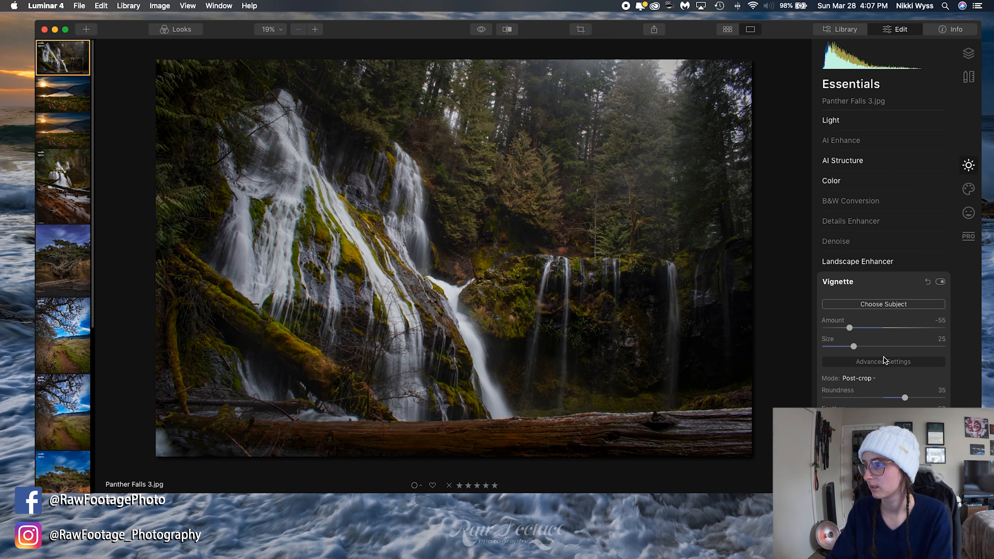
Set the vignette's Amount to -35, and compare the photo with and without it.
mouse_move(851, 327)
left_mouse_down()
mouse_move(882, 330)
mouse_move(831, 336)
mouse_move(865, 337)
left_mouse_up()
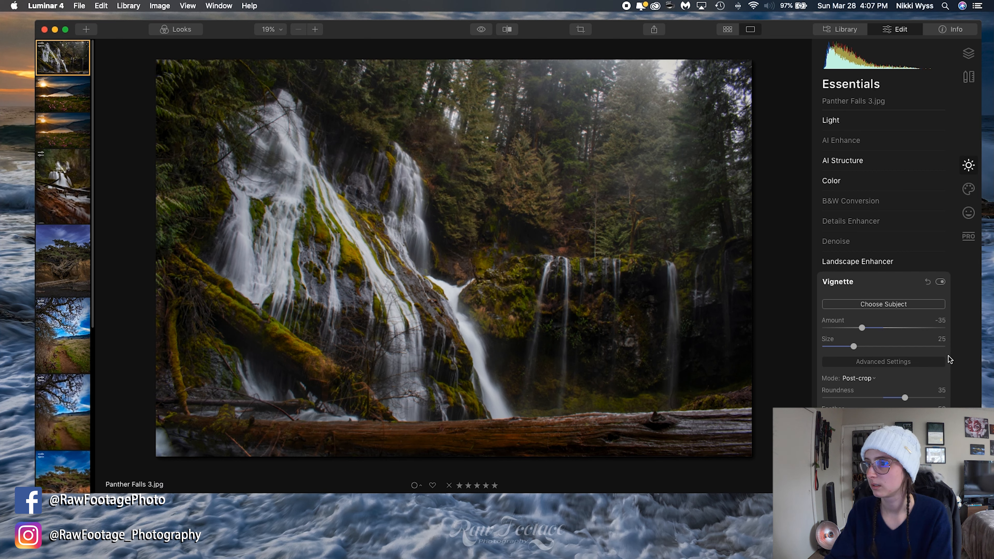
left_click(940, 282)
left_click(941, 282)
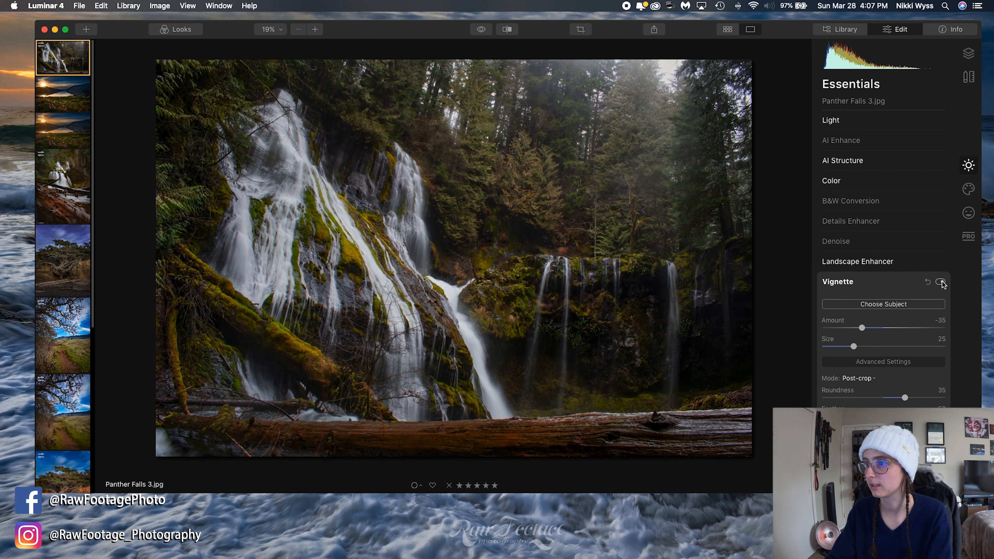
left_click(940, 282)
left_click(941, 282)
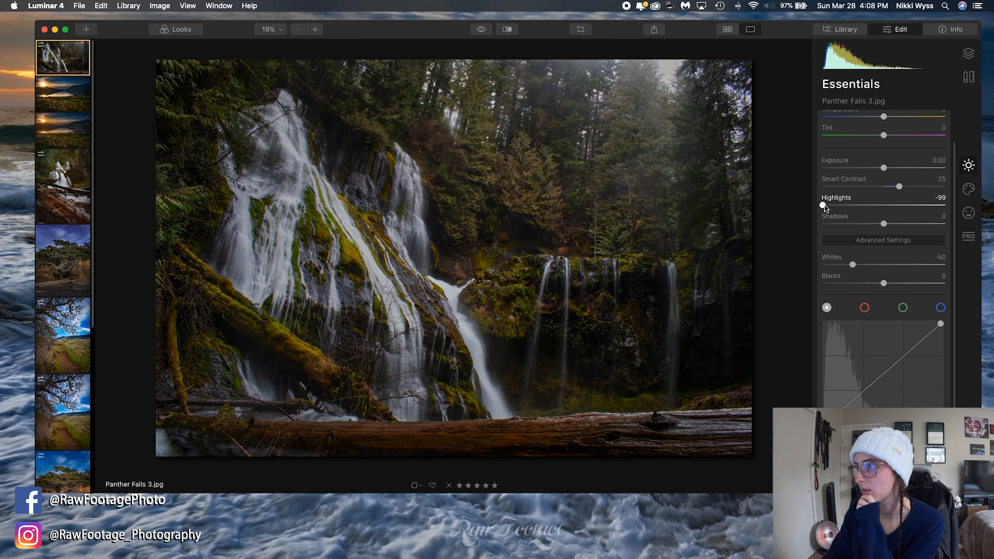
Set Highlights to -75 in the photo's Light adjustments.
left_click_drag(825, 205, 840, 207)
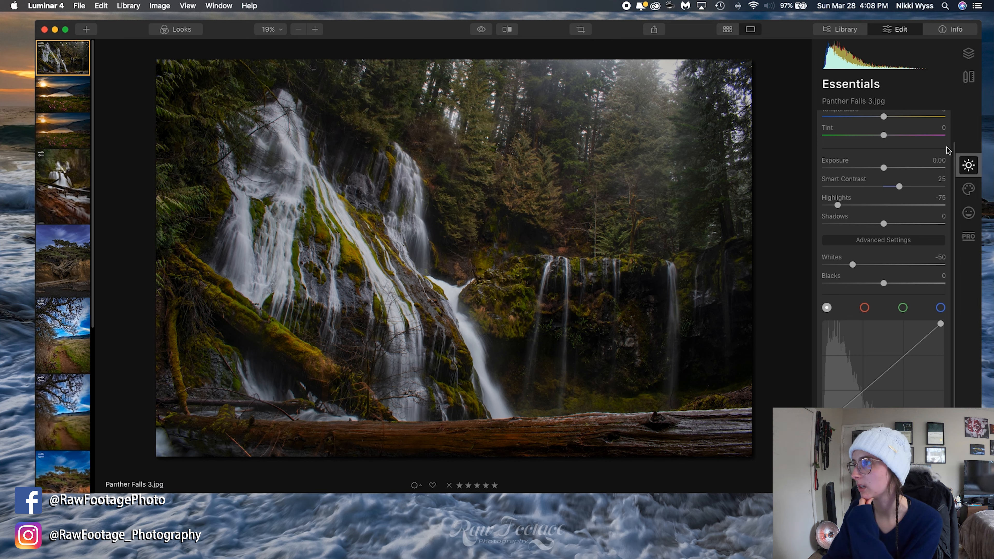
scroll(947, 150, "up", 5)
left_click(863, 123)
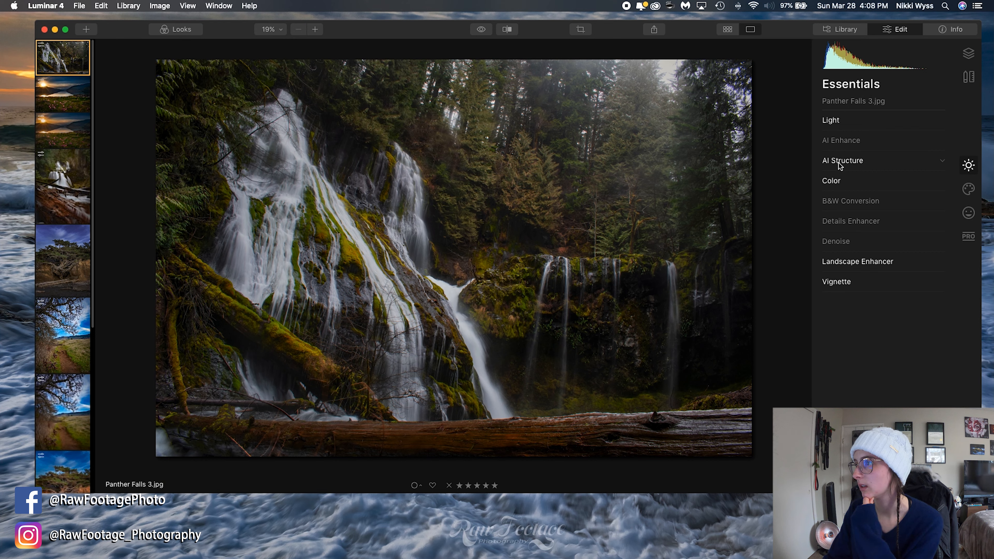
Set AI Accent to 5, and compare the photo with AI Enhance on and off.
left_click(838, 142)
mouse_move(824, 167)
left_mouse_down()
mouse_move(887, 170)
mouse_move(820, 172)
mouse_move(831, 172)
left_mouse_up()
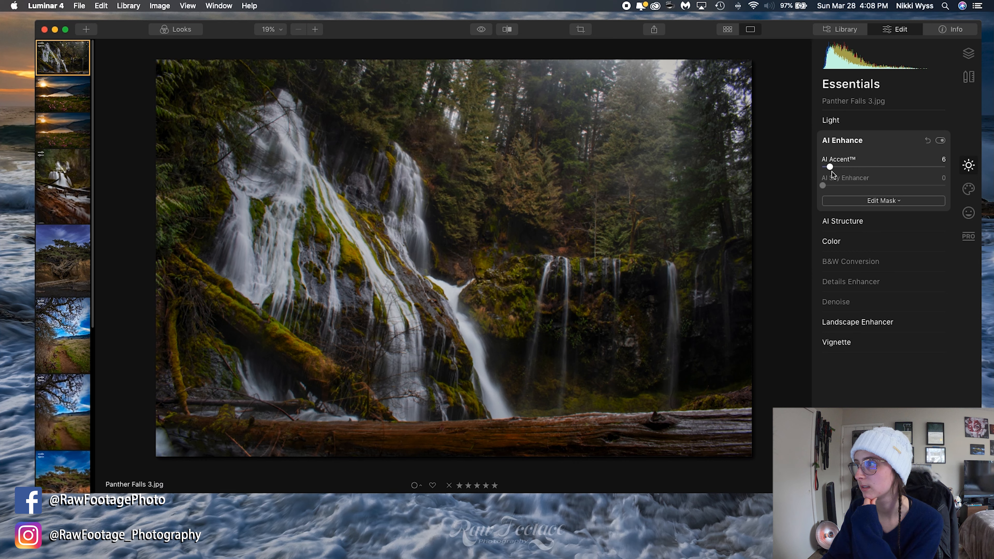
left_click(940, 141)
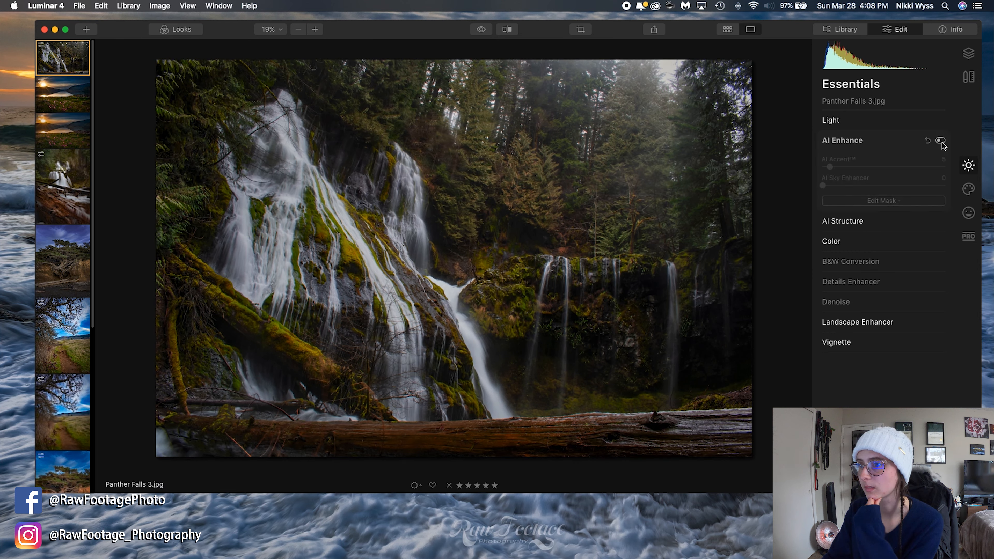
left_click(941, 142)
left_click(941, 142)
left_click(941, 142)
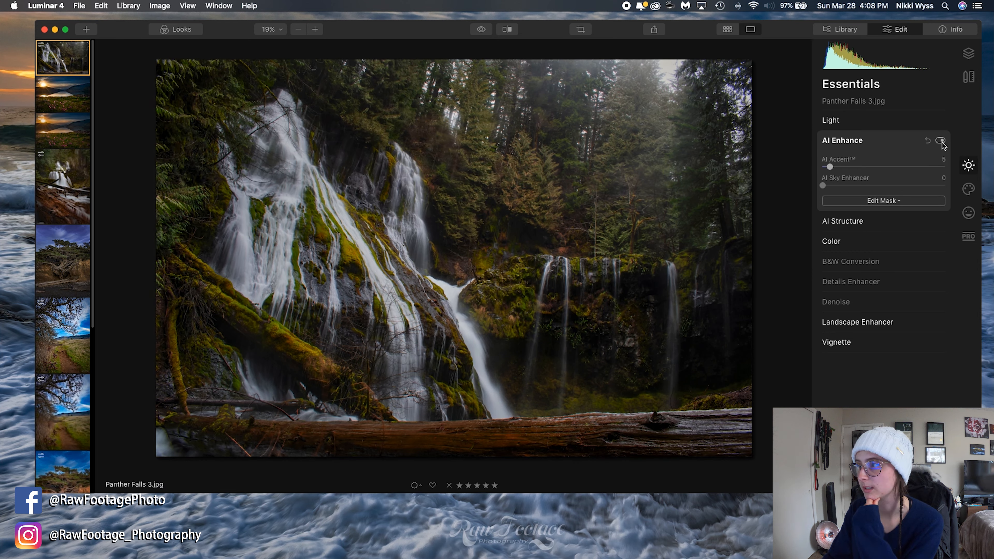
left_click(868, 141)
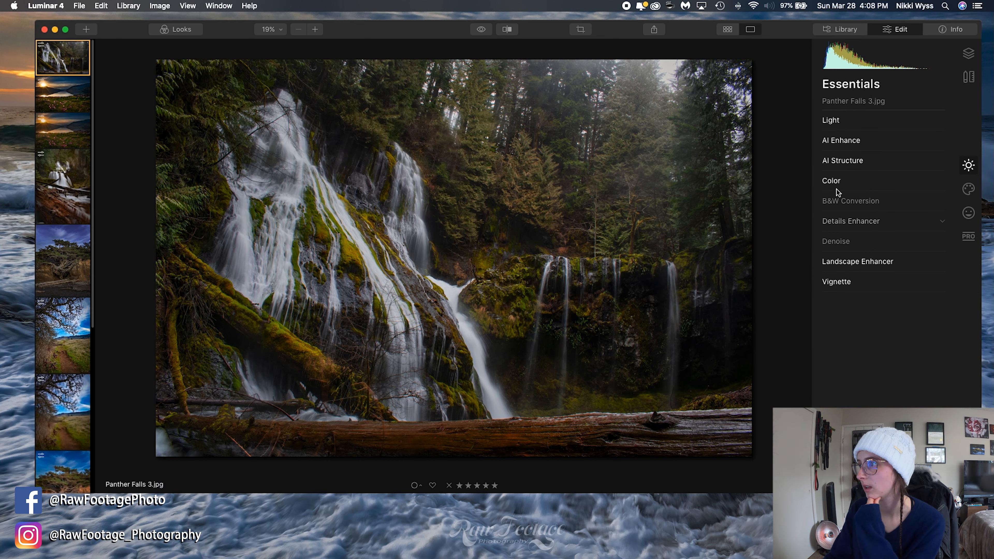
Set the vignette's Amount to -40, and compare the photo with the vignette off and on.
left_click(847, 284)
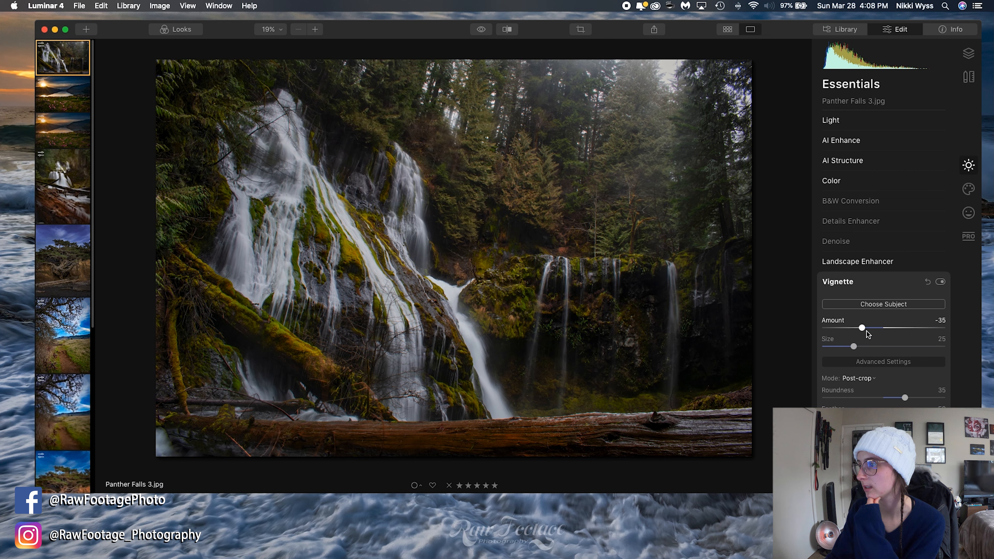
left_click_drag(861, 331, 860, 332)
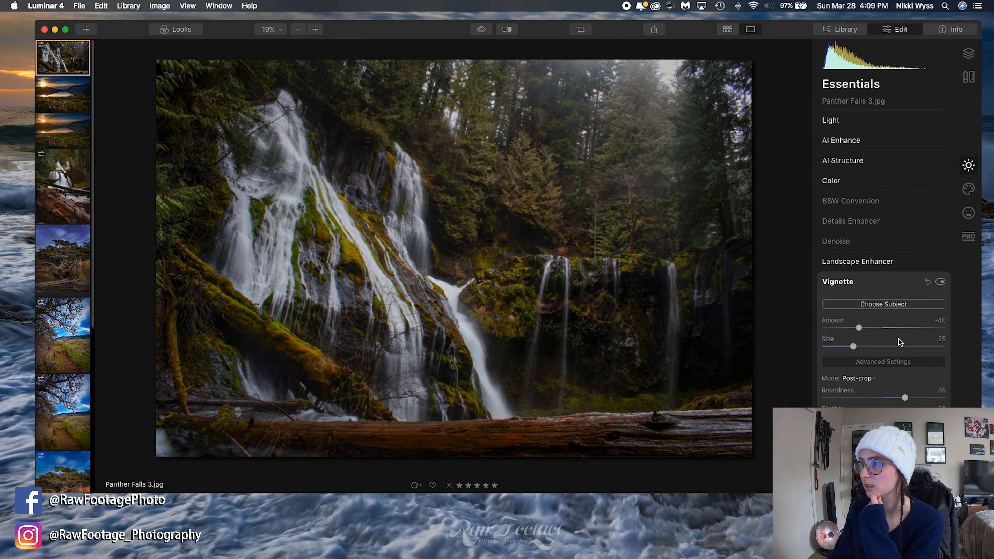
left_click(940, 281)
left_click(941, 282)
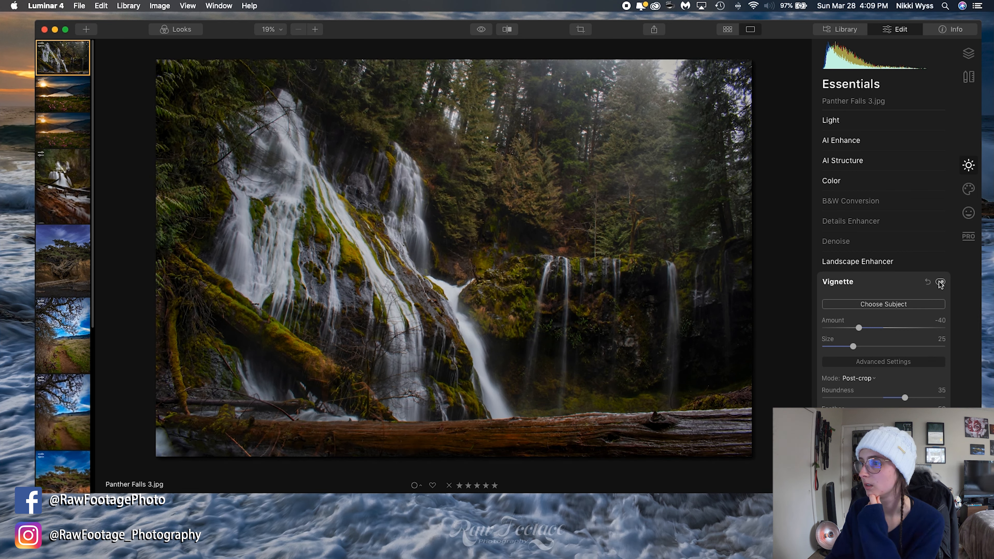
left_click(870, 283)
Open the Sunrays effect and place the sun center just above the photo's upper edge, over the bright gap in the trees.
left_click(968, 190)
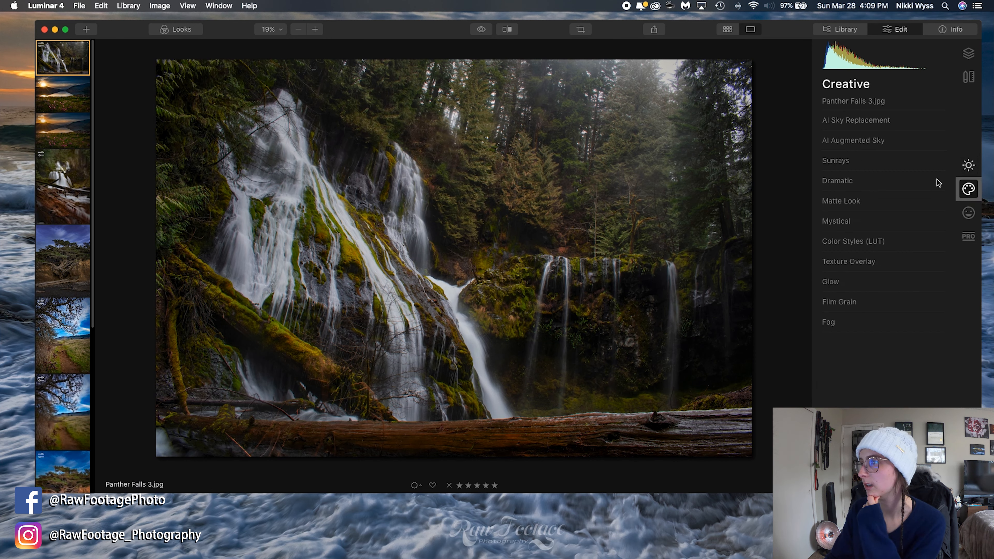
left_click(876, 164)
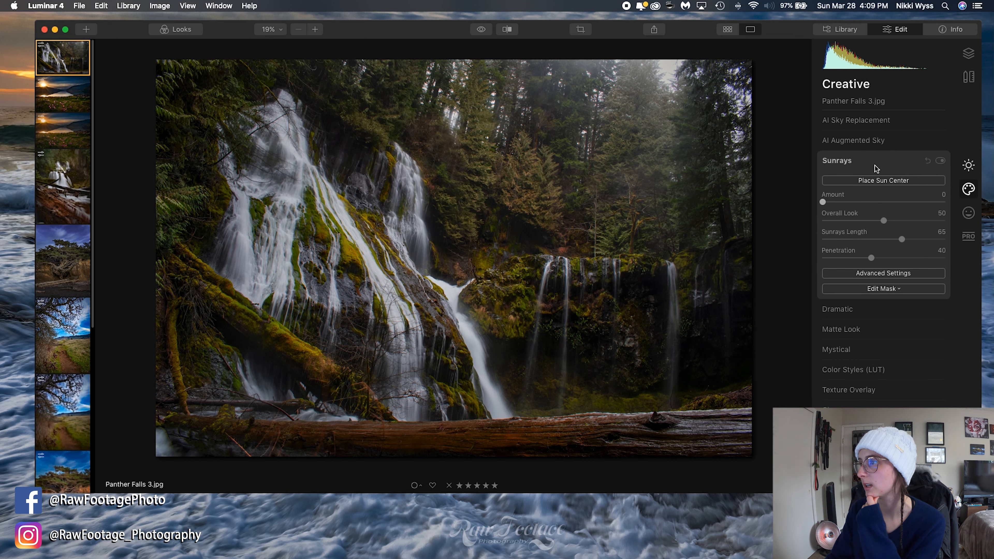
left_click(877, 180)
left_click_drag(333, 140, 671, 55)
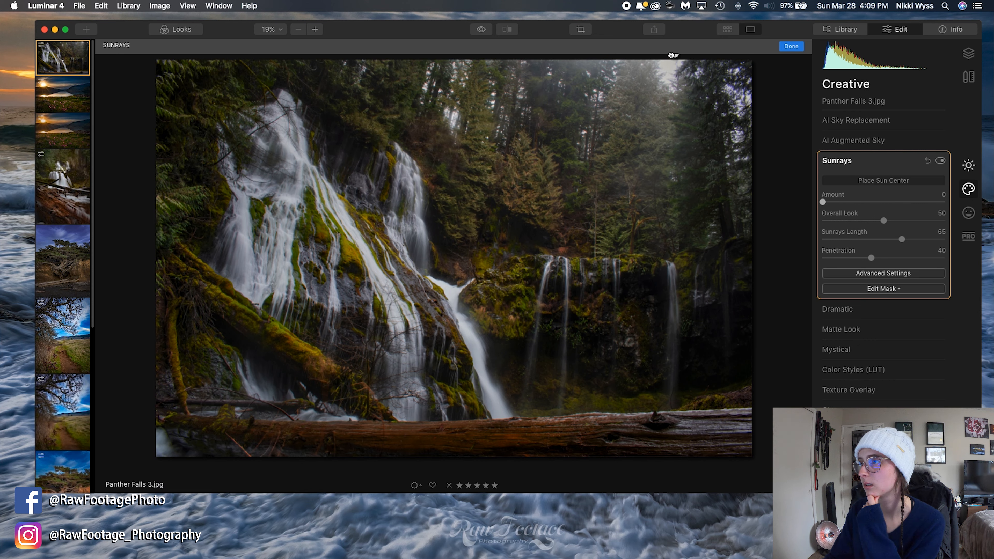
left_click_drag(673, 55, 677, 55)
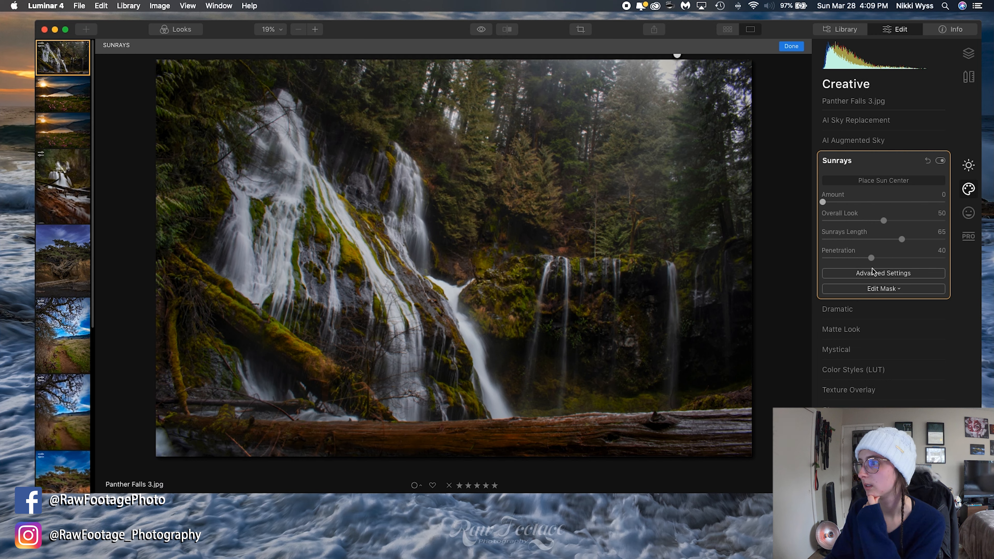
Reveal the advanced Sunrays settings and set Amount to 15, Overall Look to 55, Sunrays Length to 55 and Penetration to 35.
left_click(871, 268)
left_click_drag(829, 203, 866, 216)
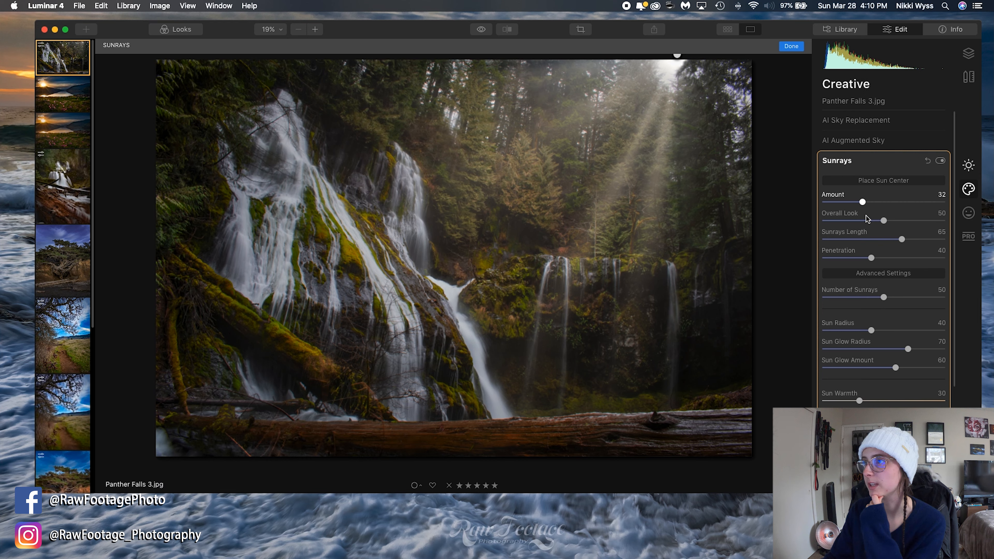
left_click_drag(865, 216, 866, 216)
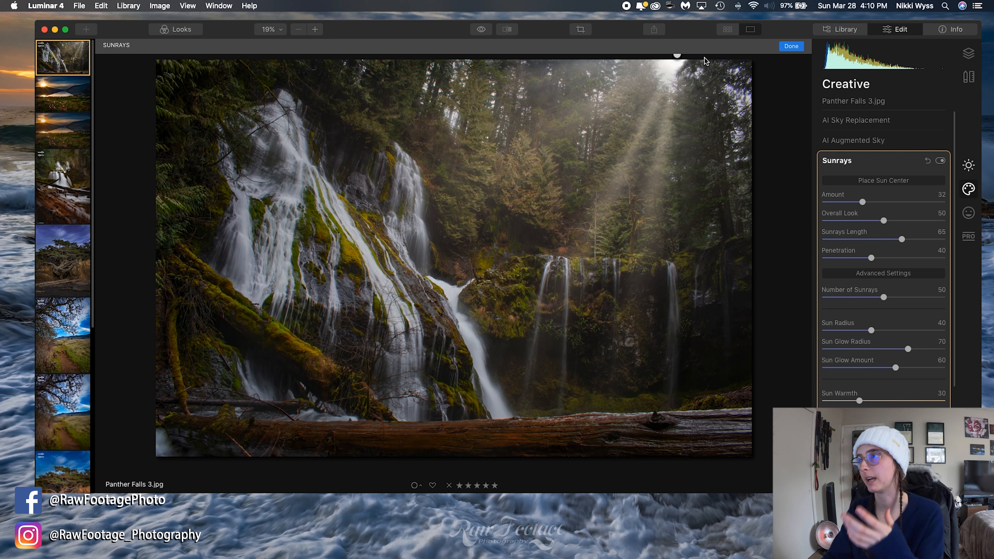
left_click_drag(863, 202, 865, 228)
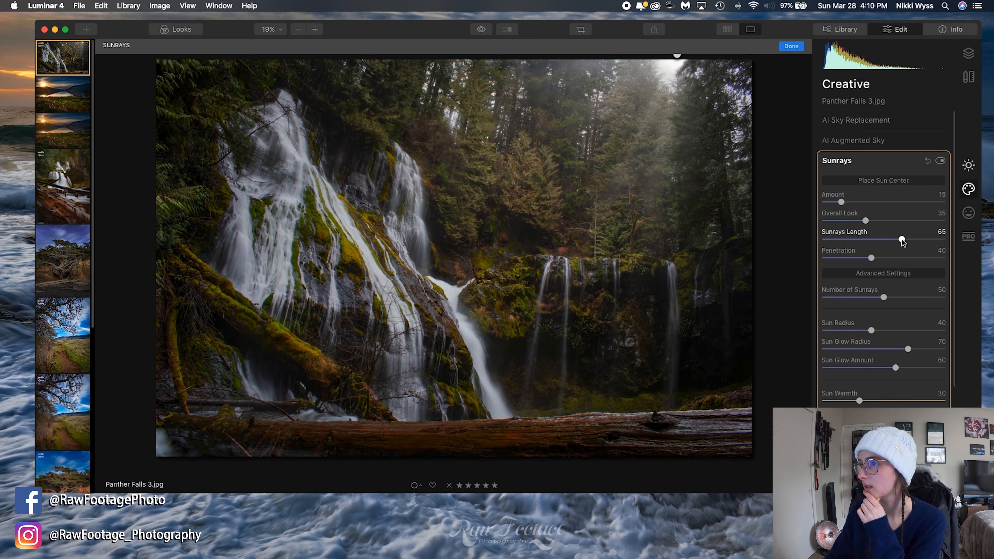
left_click_drag(901, 239, 886, 252)
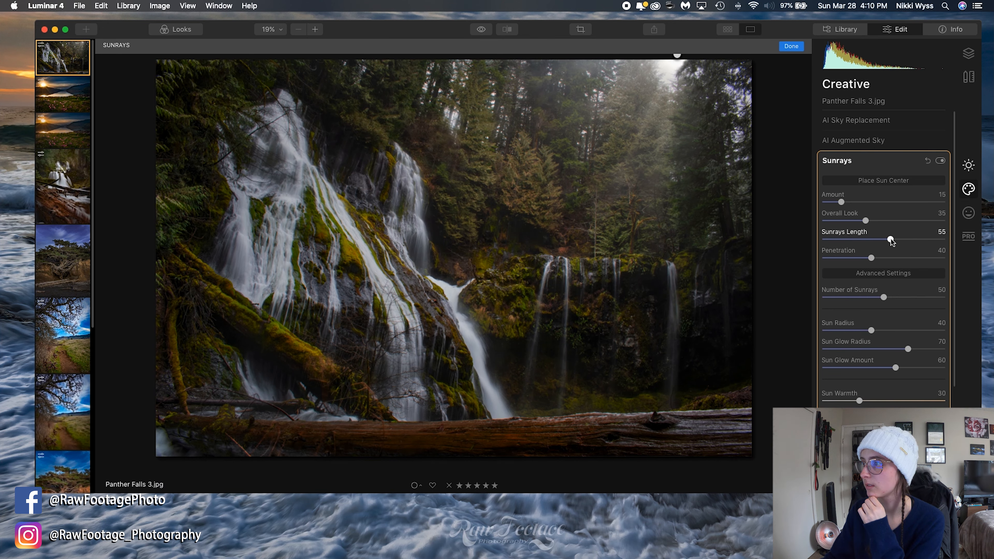
left_click_drag(905, 259, 866, 262)
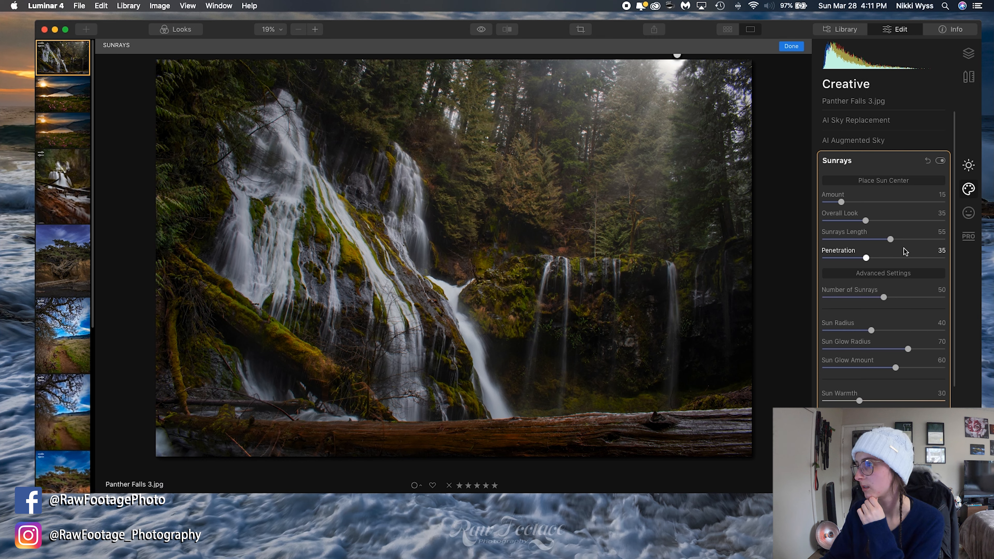
left_click_drag(866, 222, 892, 224)
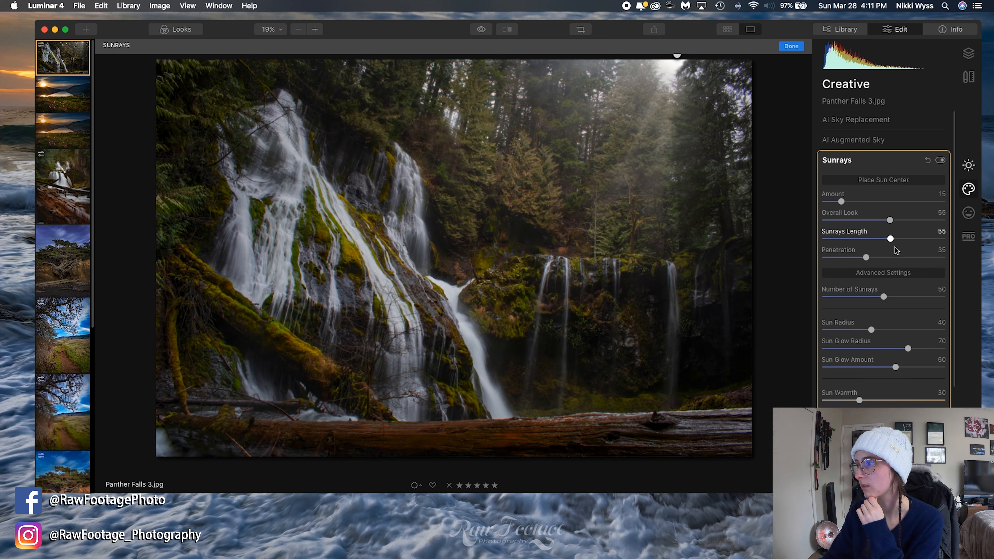
Set Number of Sunrays to 65, Sun Radius to 25, Sun Glow Radius to 15 and Sun Glow Amount to 75.
left_click_drag(884, 296, 904, 310)
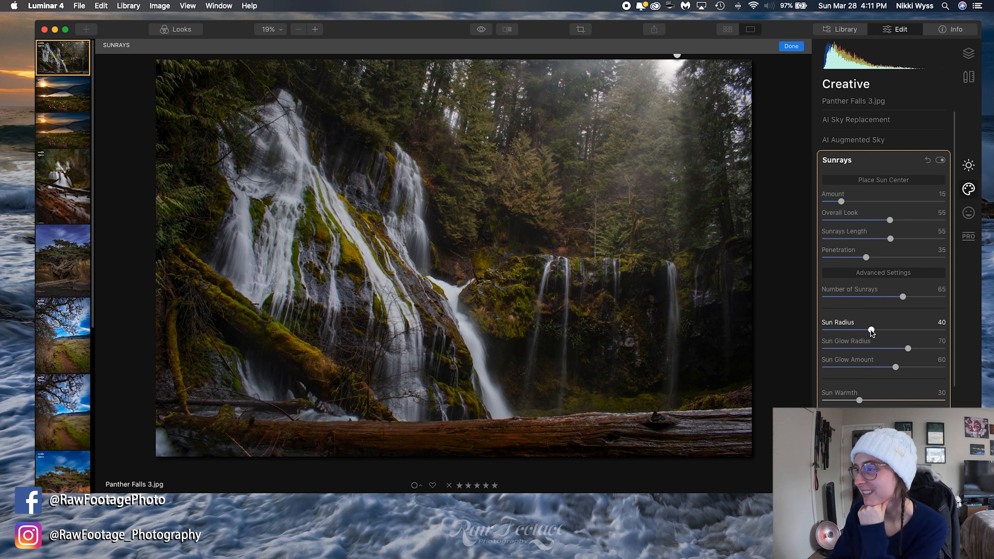
scroll(871, 328, "down", 1)
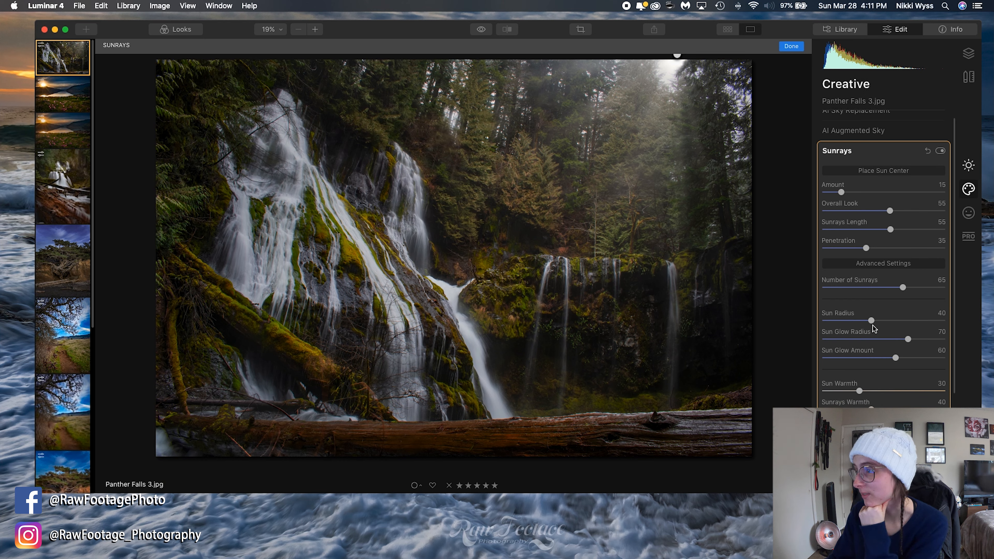
left_click_drag(873, 320, 855, 343)
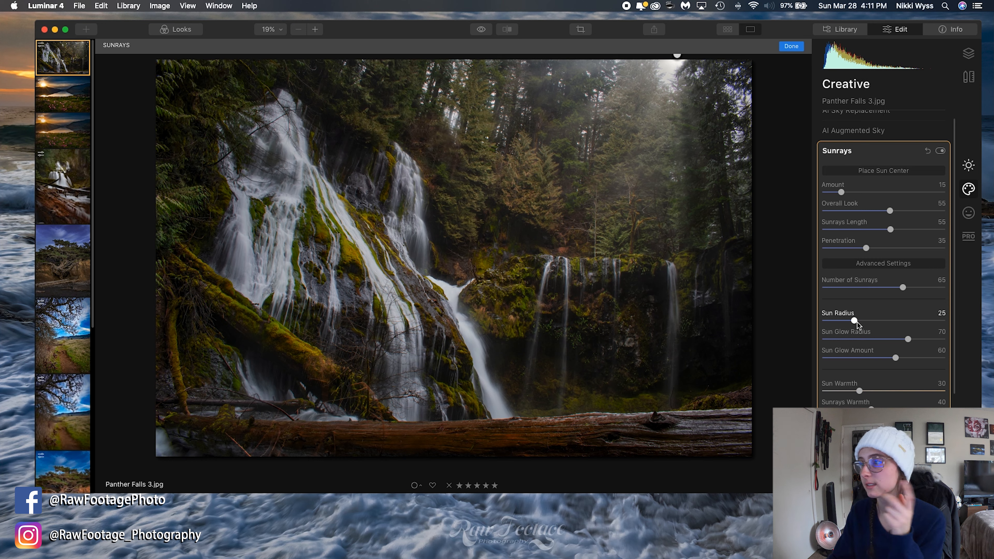
left_click_drag(908, 339, 923, 339)
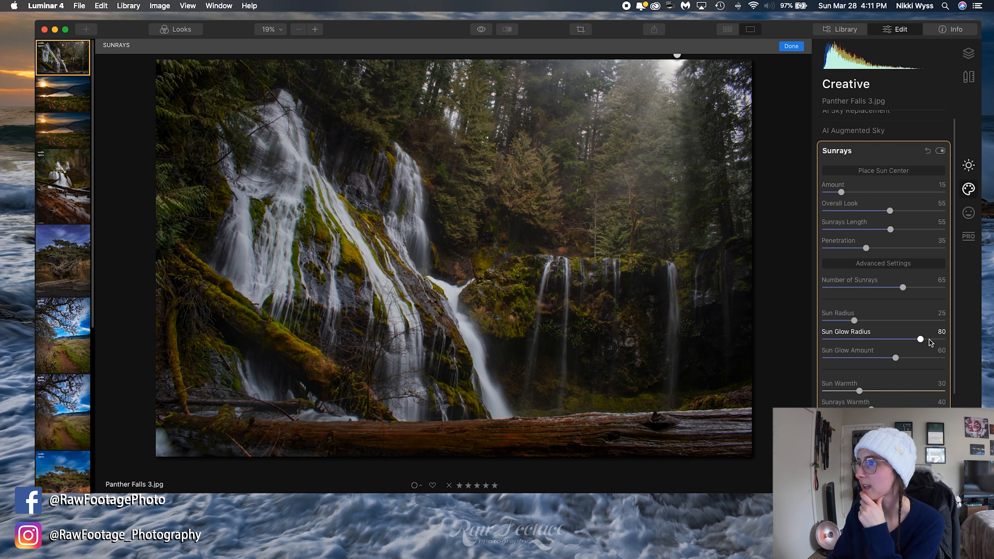
left_click_drag(812, 340, 915, 368)
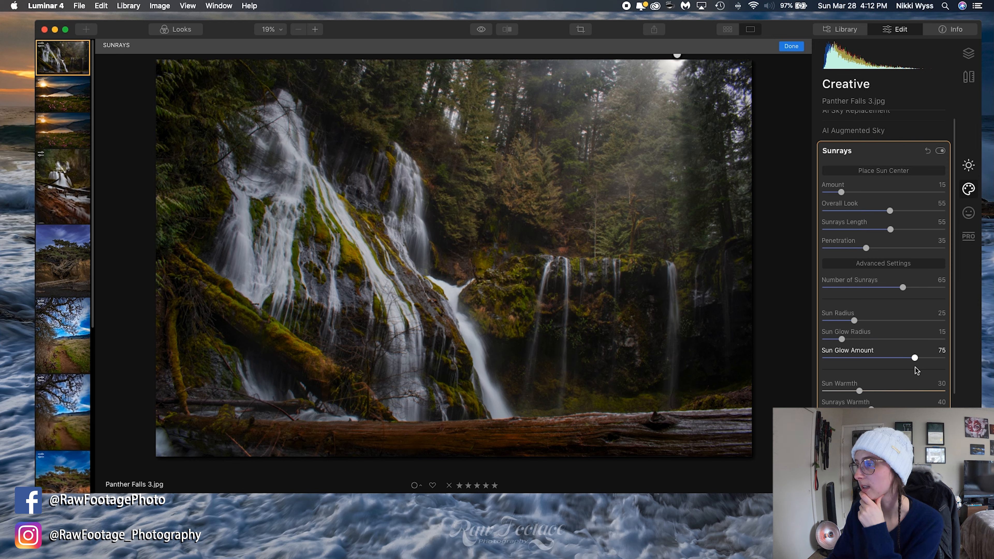
Set Sun Warmth to 35 and Sunrays Warmth to 55 for the sunrays.
scroll(920, 378, "down", 1)
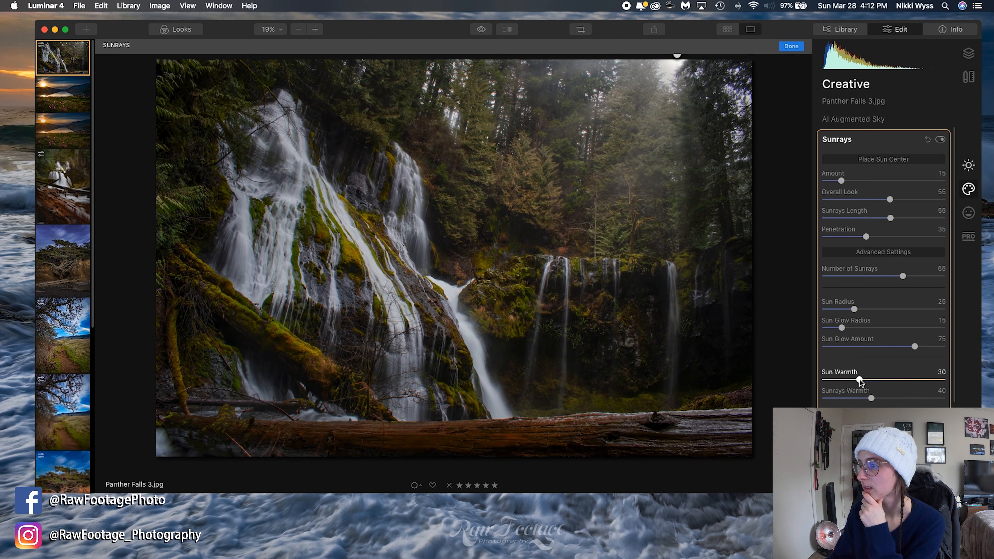
left_click_drag(861, 381, 806, 387)
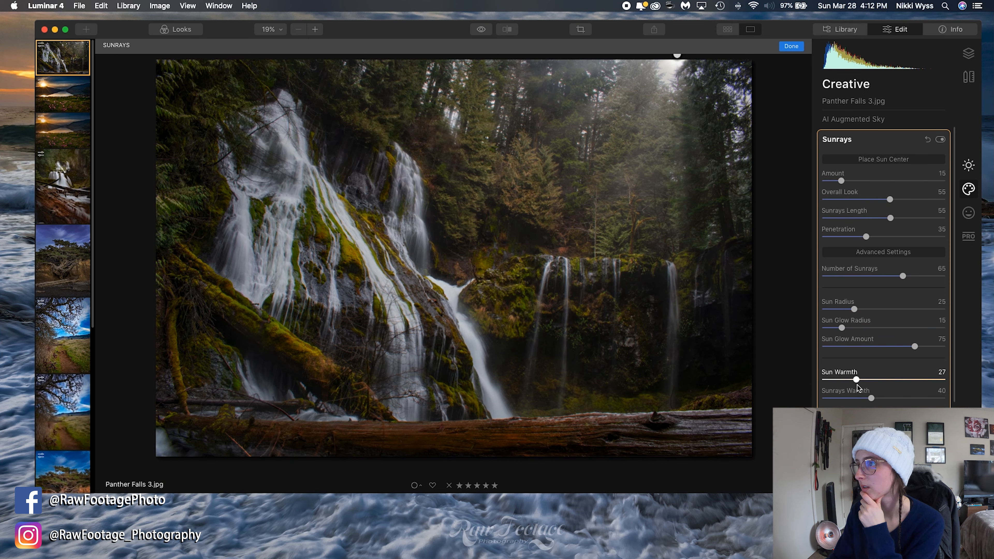
mouse_move(892, 385)
left_mouse_down()
mouse_move(863, 386)
mouse_move(915, 399)
mouse_move(873, 400)
mouse_move(974, 405)
mouse_move(766, 409)
mouse_move(842, 400)
mouse_move(954, 409)
mouse_move(863, 399)
mouse_move(892, 398)
left_mouse_up()
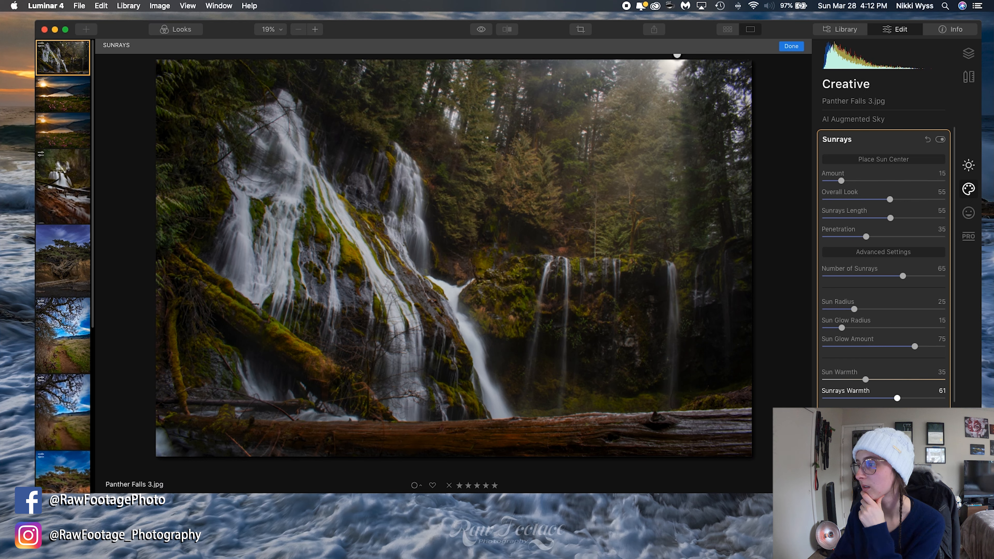
mouse_move(897, 398)
left_mouse_down()
mouse_move(854, 399)
mouse_move(908, 398)
mouse_move(880, 398)
mouse_move(889, 398)
left_mouse_up()
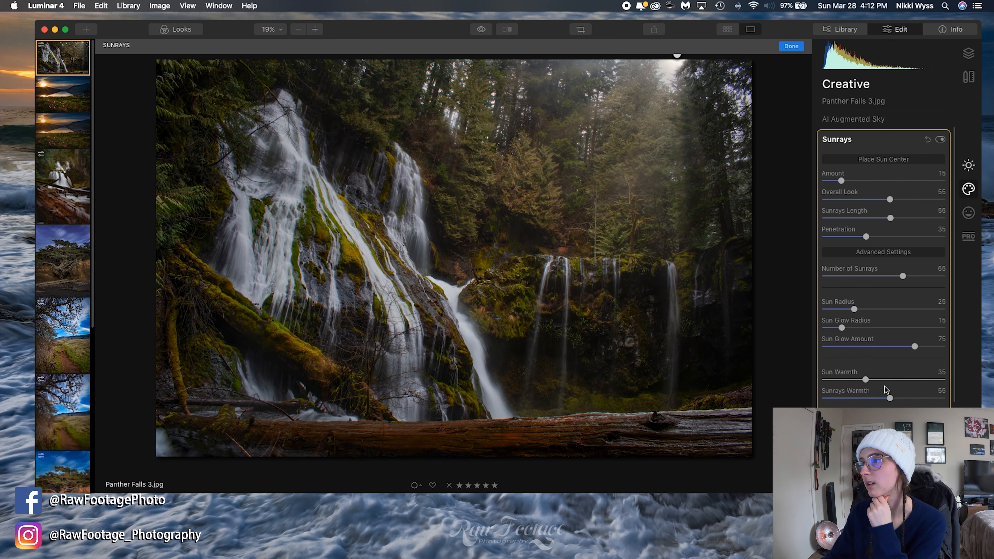
Set the Sunrays Amount to 30 and Sun Warmth to 15, and compare the photo with the sunrays off and on.
left_click_drag(893, 399, 894, 398)
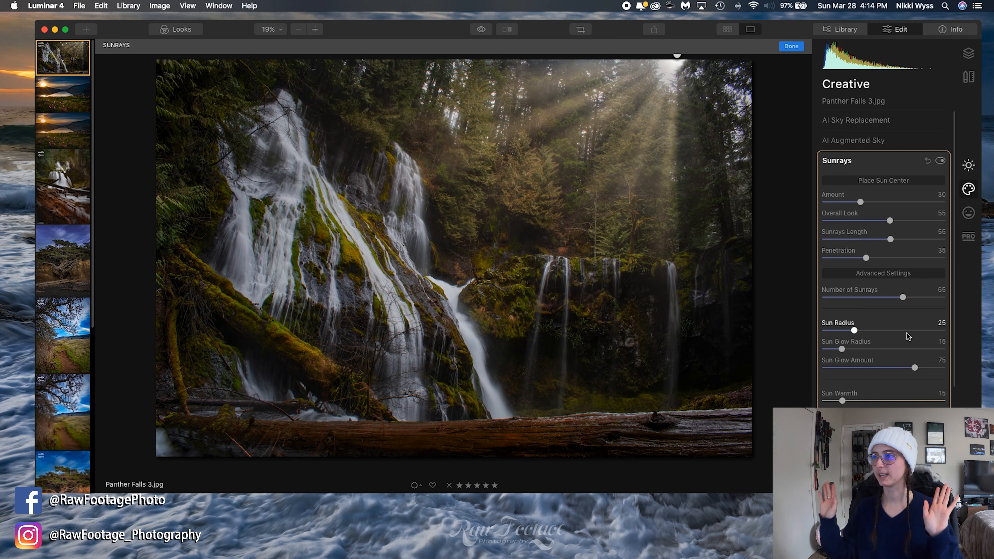
left_click(941, 162)
left_click(940, 161)
left_click(941, 162)
left_click(941, 161)
left_click(941, 161)
left_click(941, 161)
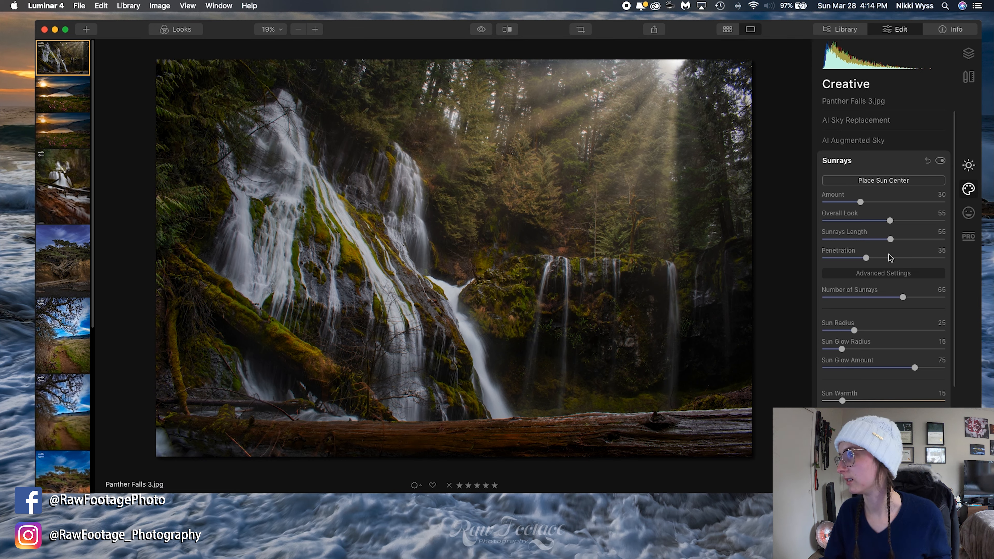
left_click_drag(890, 240, 891, 243)
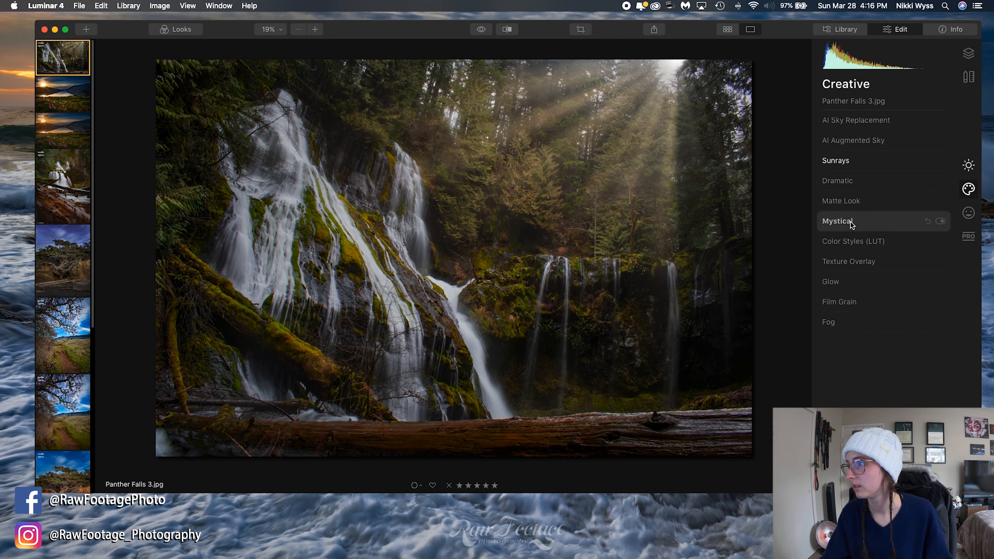
Return to the Essentials vignette, set its Amount to -50, and compare the photo with and without it.
left_click(850, 222)
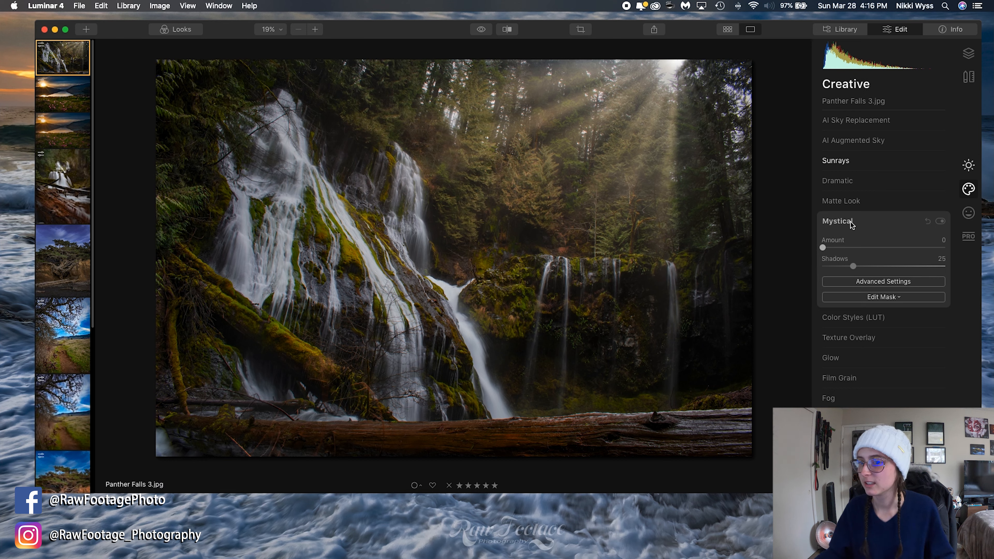
left_click(852, 221)
left_click(972, 165)
left_click(844, 282)
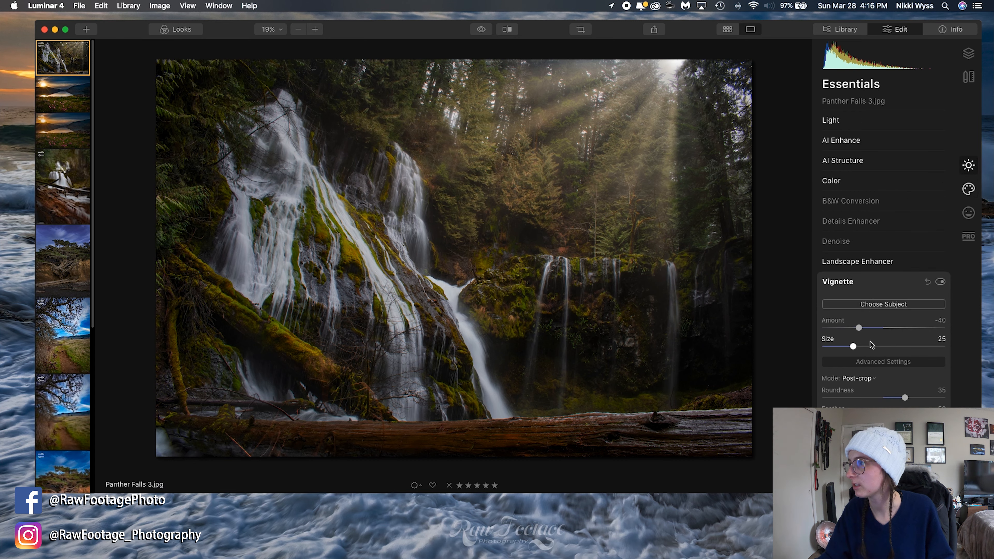
left_click_drag(859, 329, 848, 333)
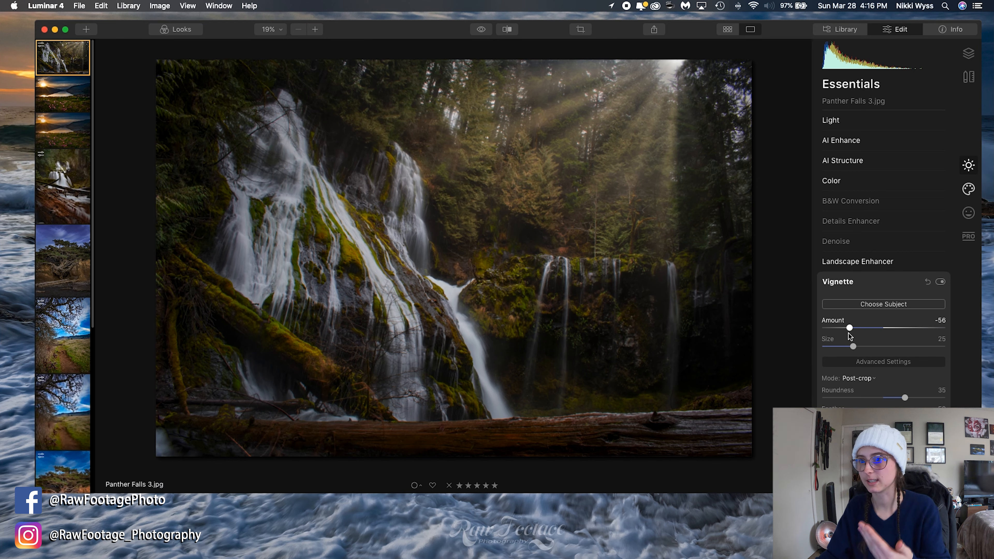
mouse_move(850, 333)
left_mouse_down()
mouse_move(837, 334)
mouse_move(849, 334)
left_mouse_up()
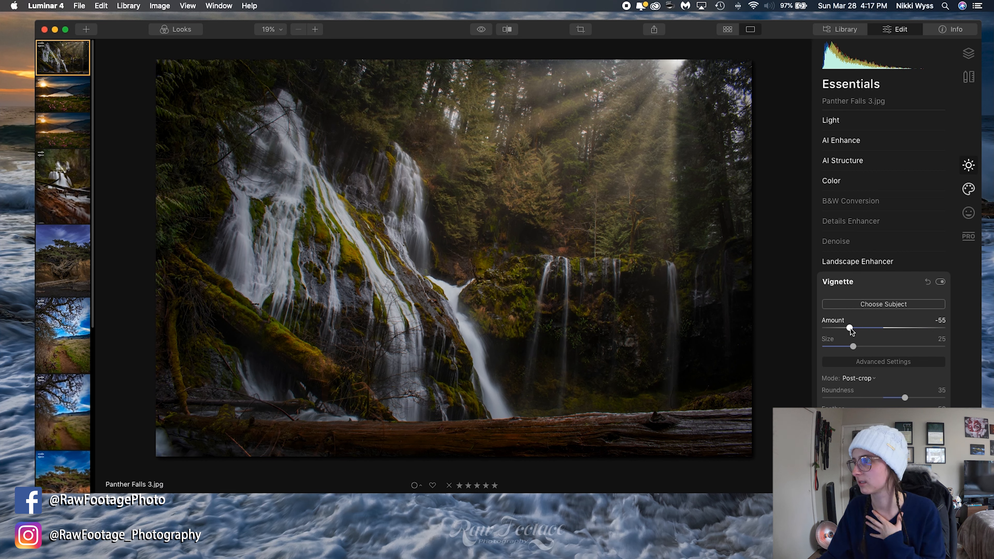
left_click_drag(850, 329, 852, 329)
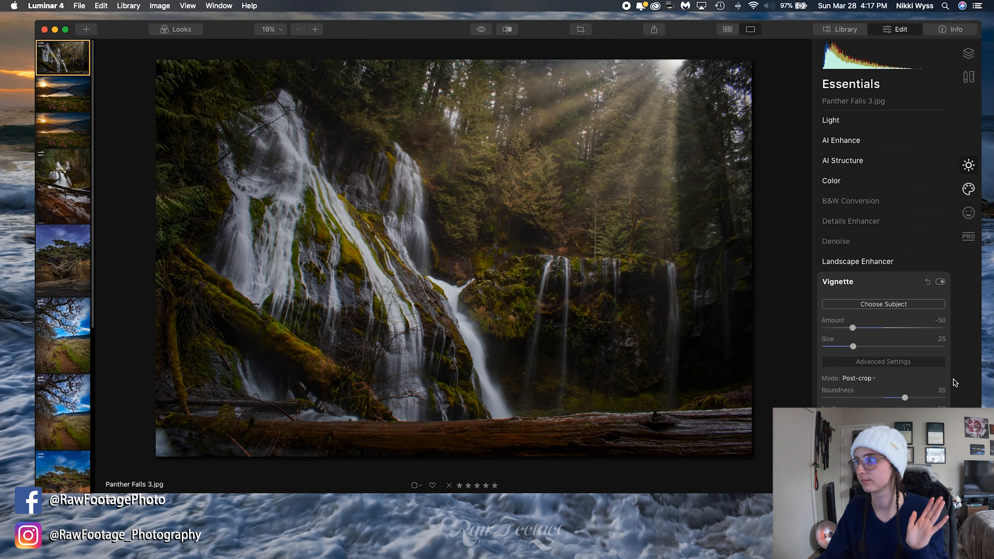
left_click(941, 283)
left_click(940, 283)
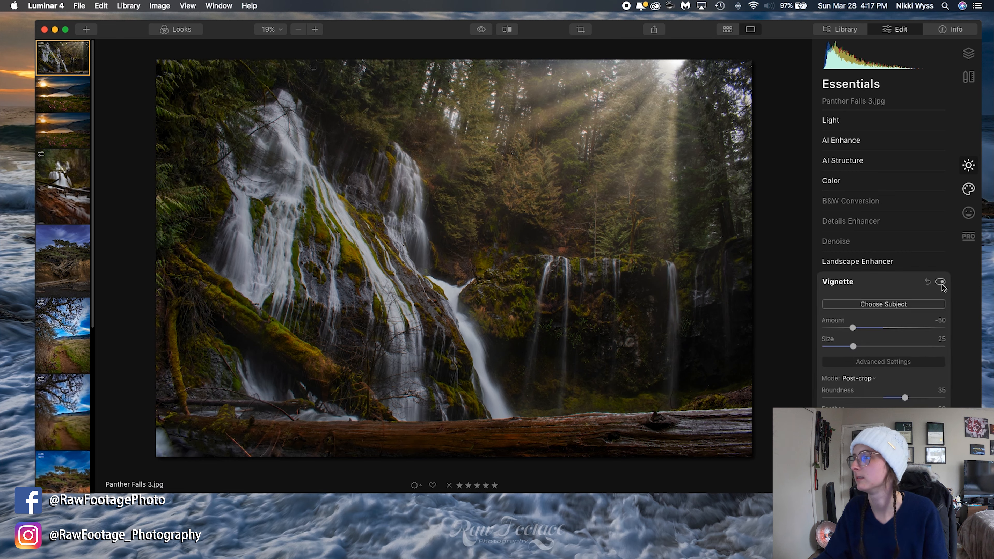
left_click(940, 283)
left_click(941, 282)
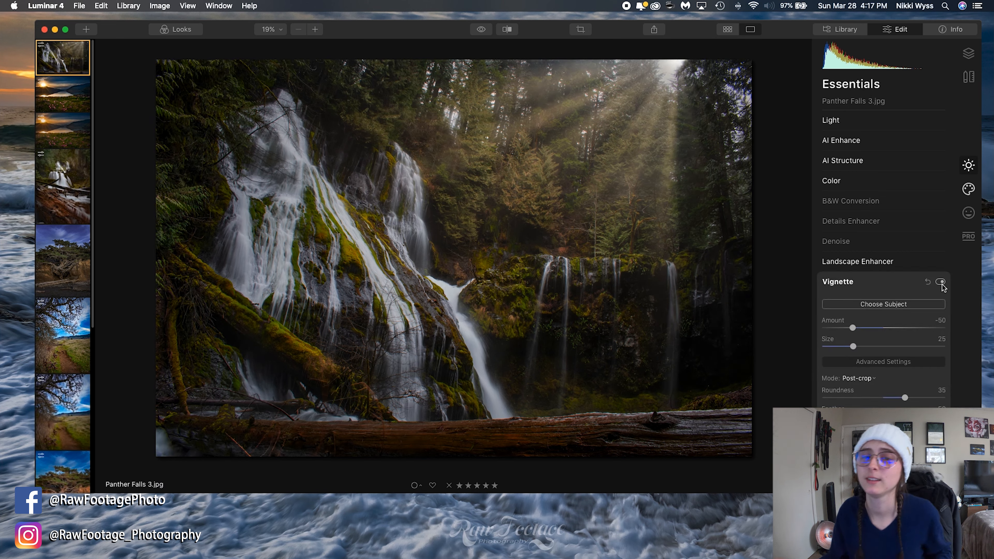
left_click(921, 281)
Open the Creative Mystical effect with its advanced settings and set its Amount to 10 and Shadows to 0.
left_click(968, 189)
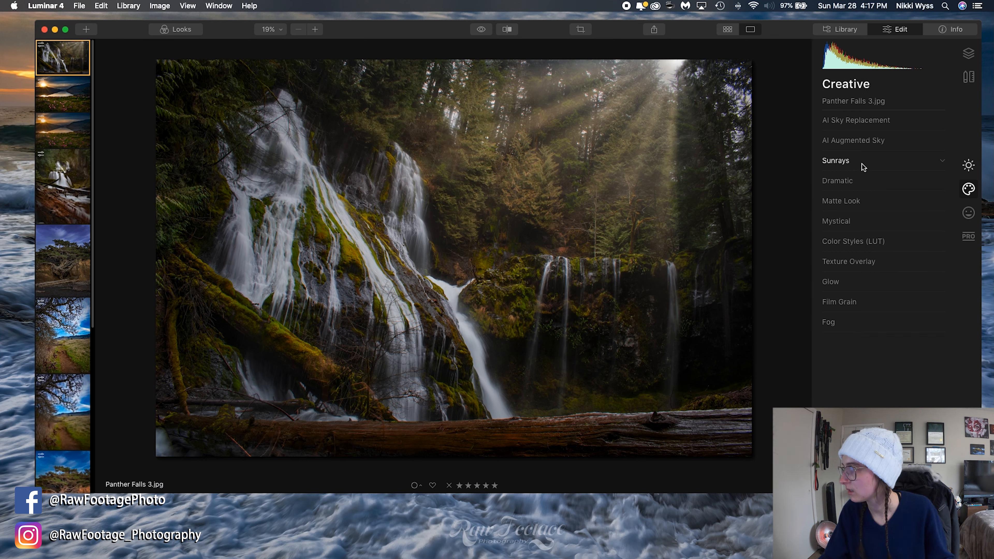
left_click(845, 222)
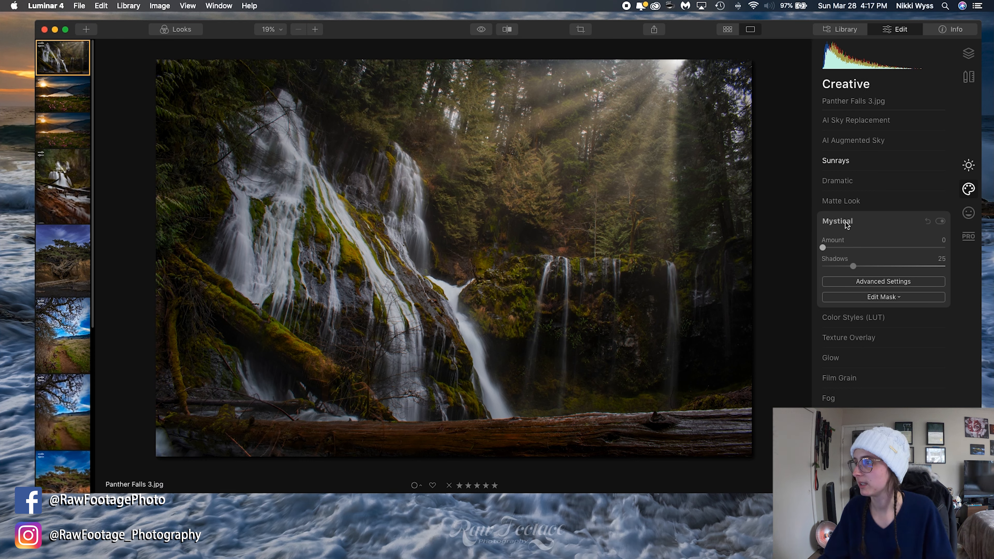
left_click(877, 283)
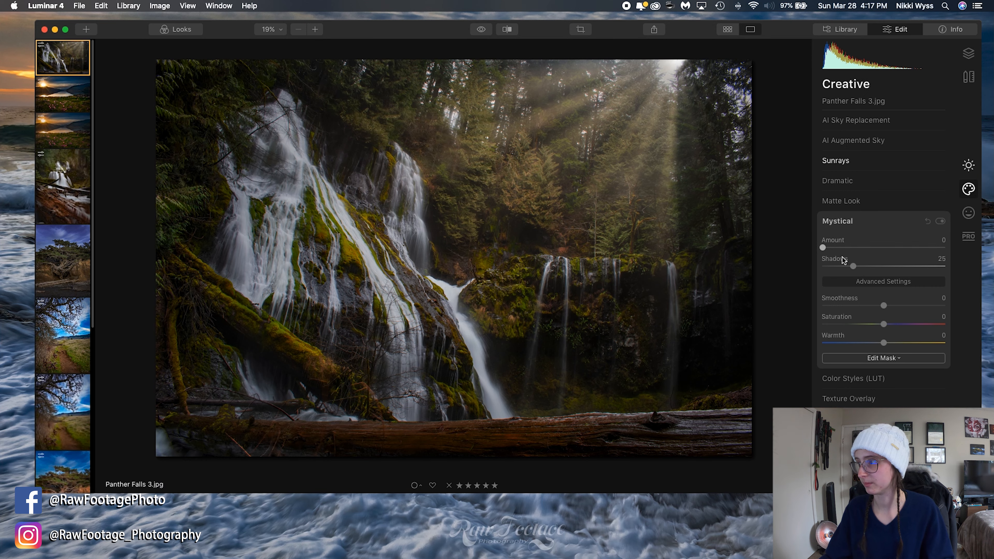
left_click_drag(824, 249, 837, 267)
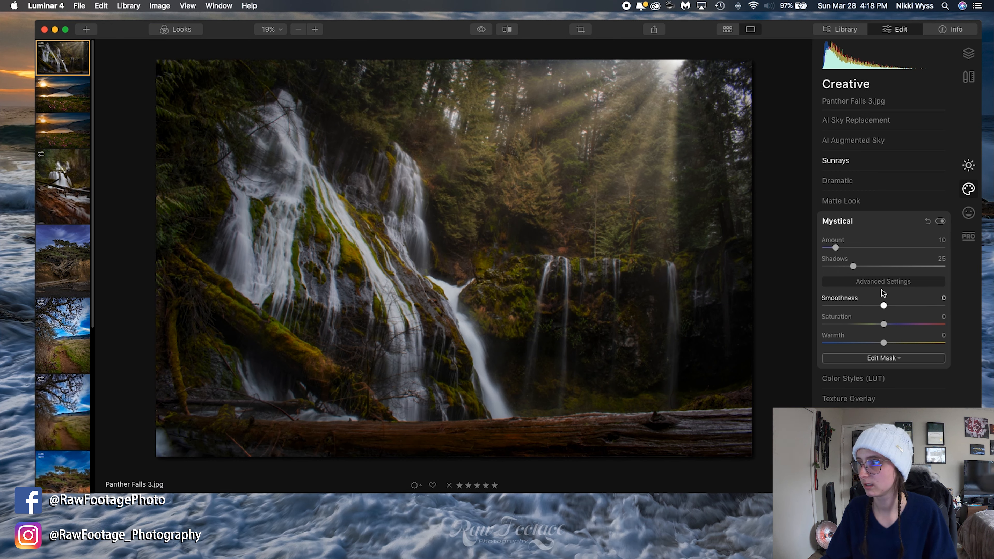
left_click_drag(836, 273, 817, 277)
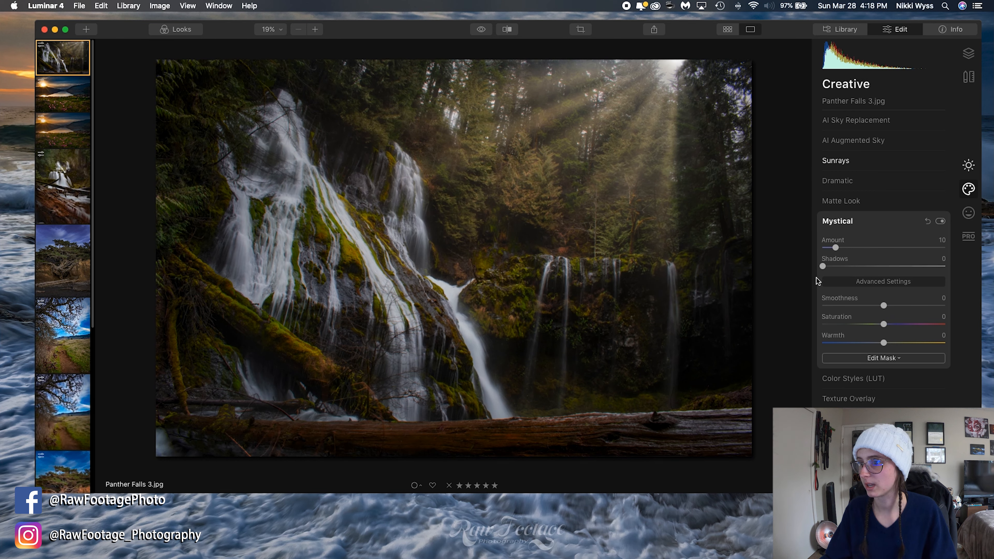
Compare the photo with the Mystical effect off and on, and set its Saturation to 25.
left_click(941, 222)
left_click(940, 221)
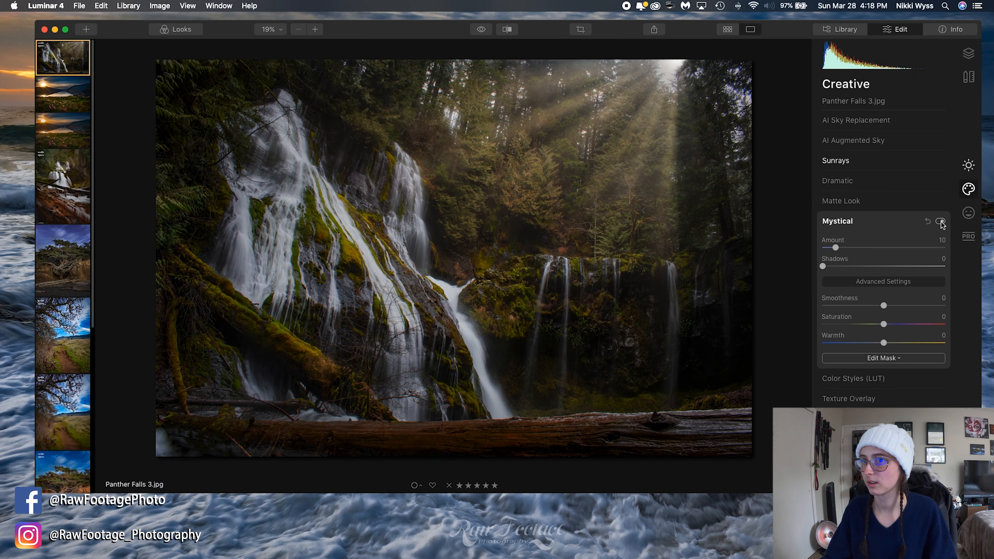
left_click(940, 221)
left_click(941, 221)
left_click(940, 221)
left_click(940, 221)
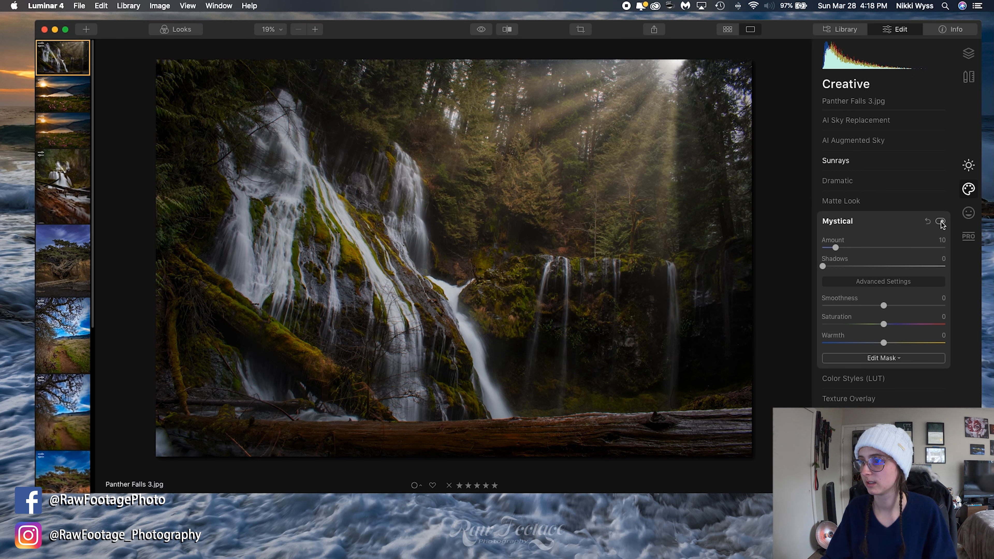
left_click(941, 221)
left_click(940, 222)
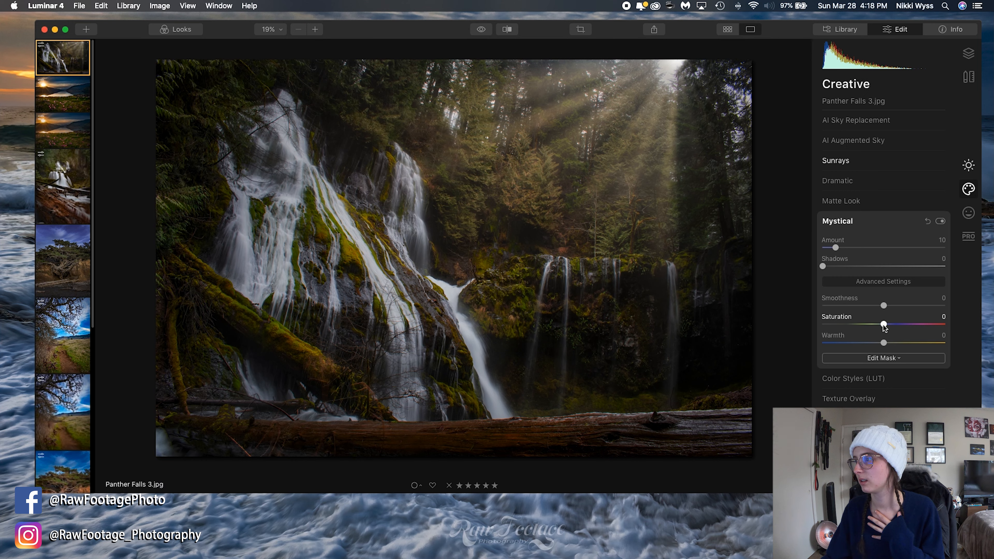
left_click_drag(884, 328, 914, 329)
left_click_drag(982, 333, 894, 351)
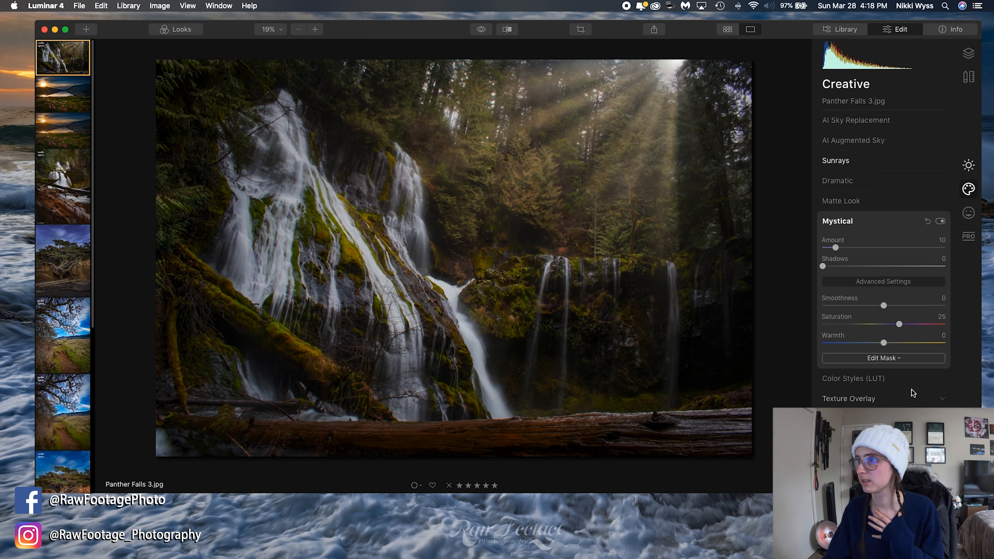
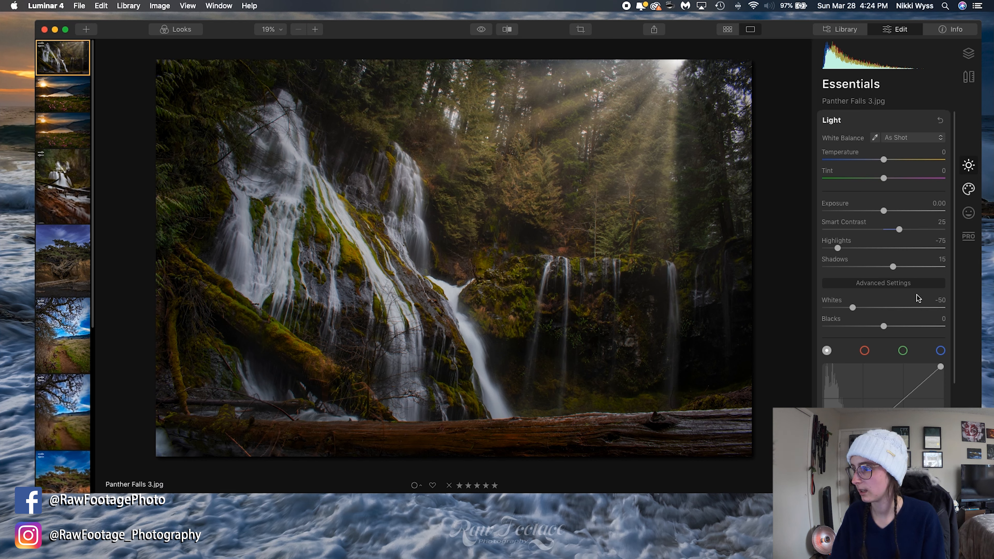
scroll(897, 378, "down", 3)
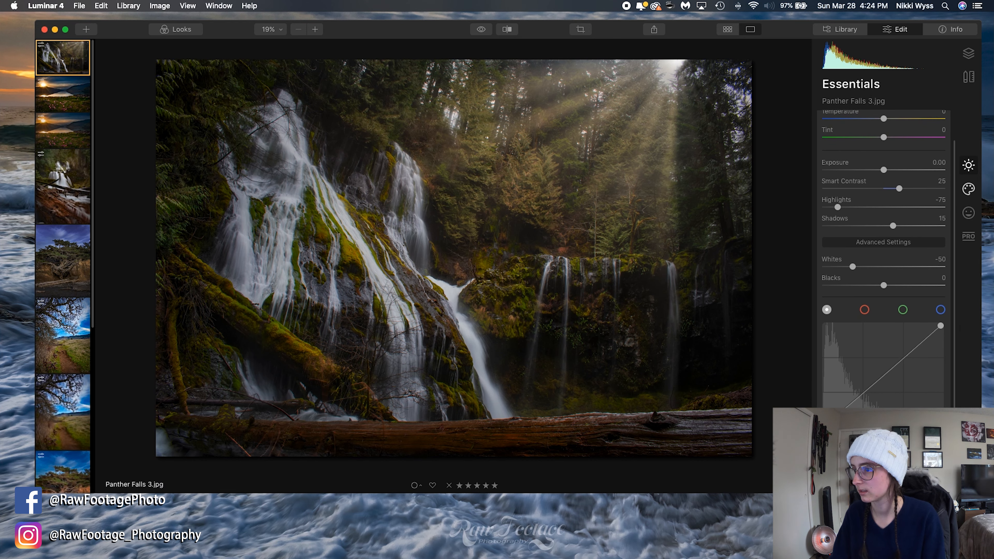
left_click_drag(826, 424, 827, 425)
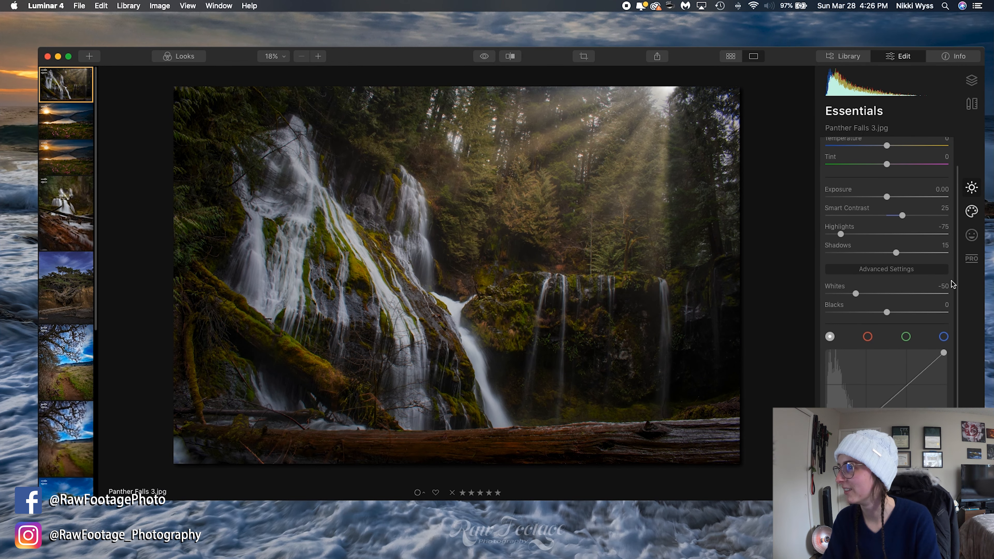
Set AI Accent in the AI Enhance tool to 49 and compare the photo with the enhancement off and on.
scroll(914, 212, "up", 5)
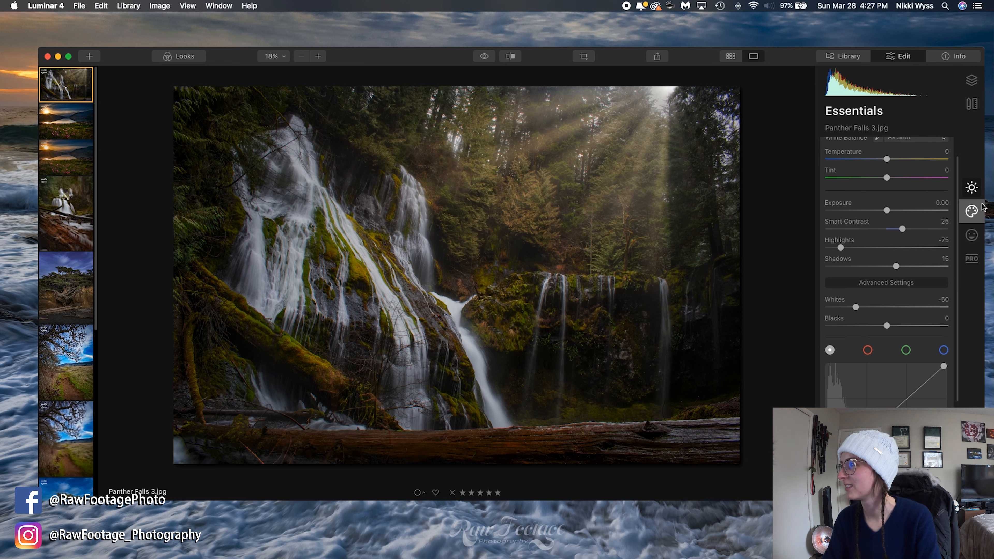
left_click(859, 151)
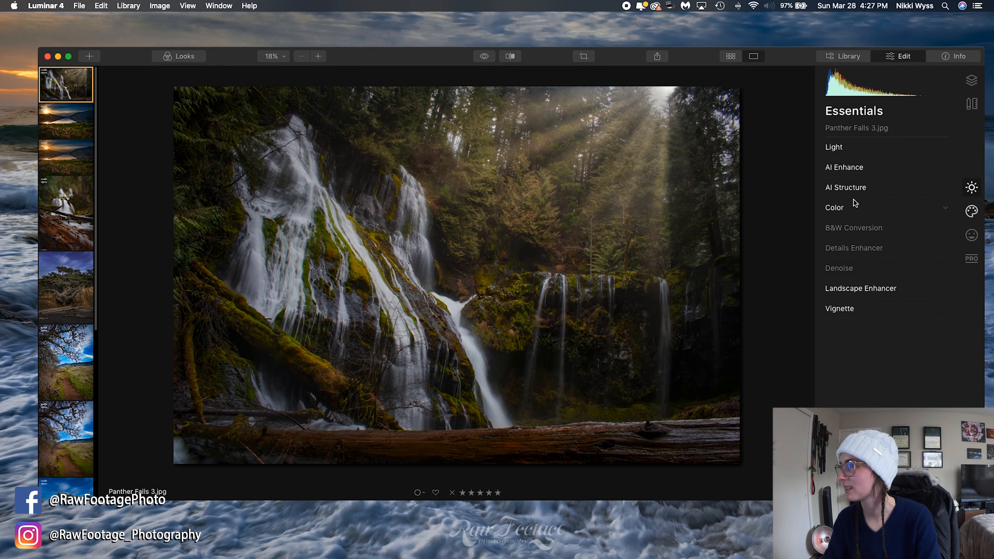
left_click(853, 169)
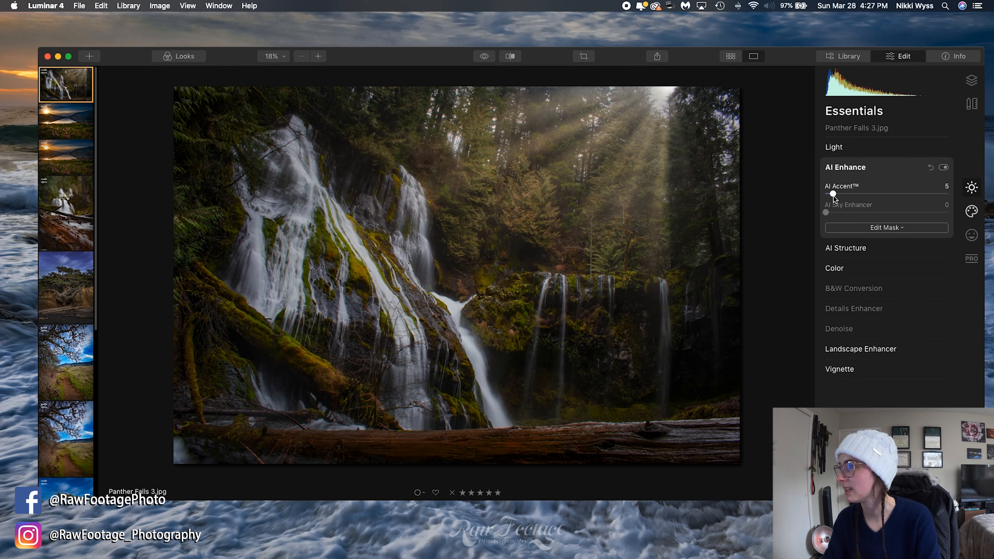
left_click_drag(833, 196, 890, 197)
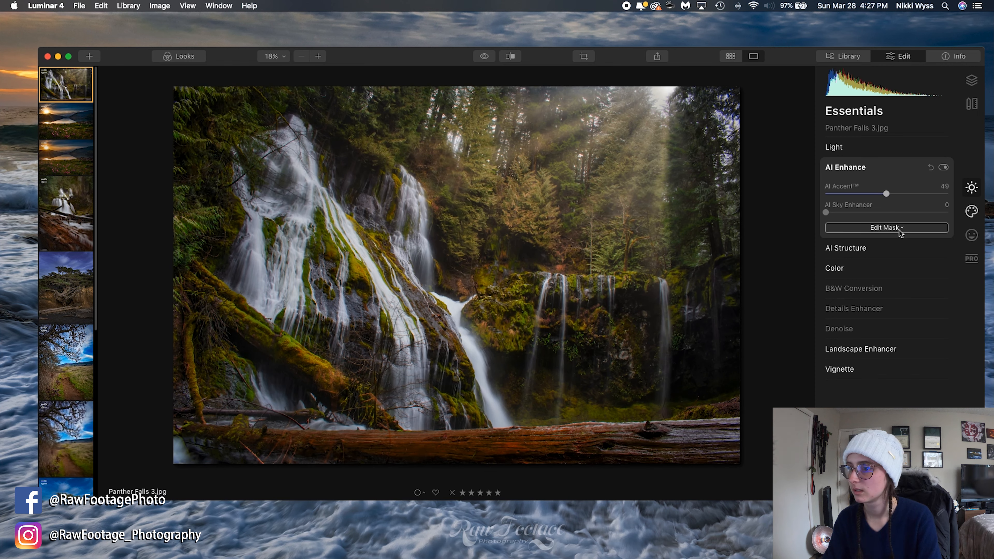
left_click(943, 168)
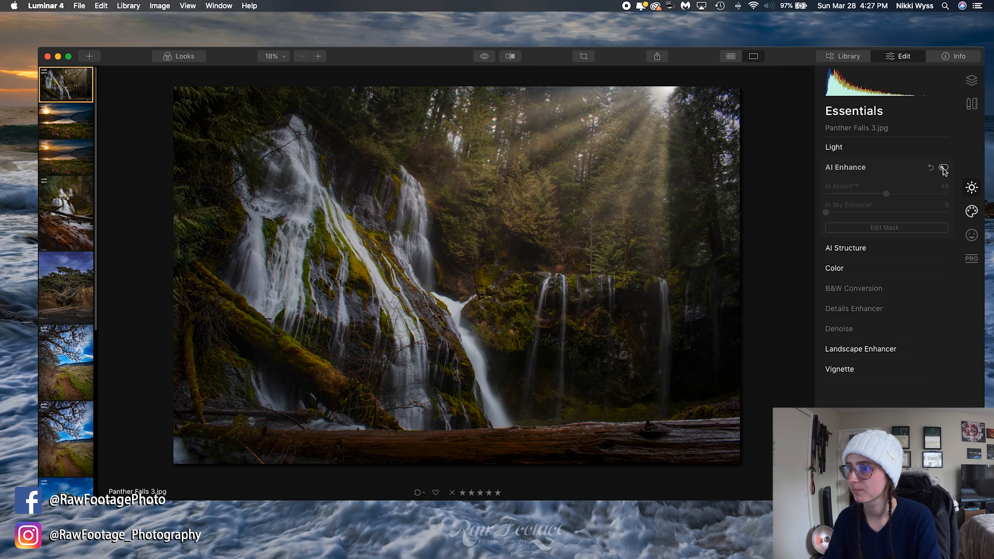
left_click(943, 168)
left_click(943, 168)
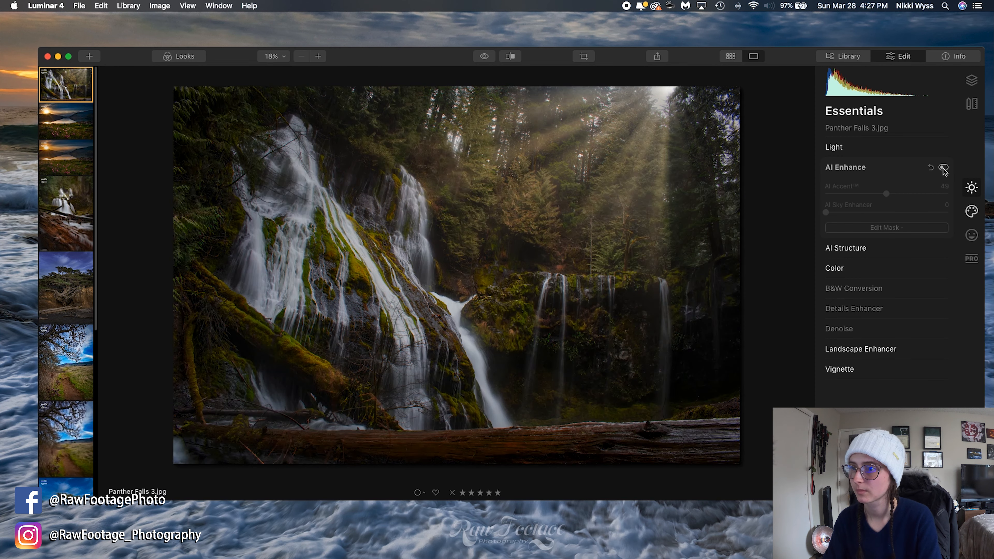
left_click(943, 167)
left_click(943, 167)
left_click(943, 168)
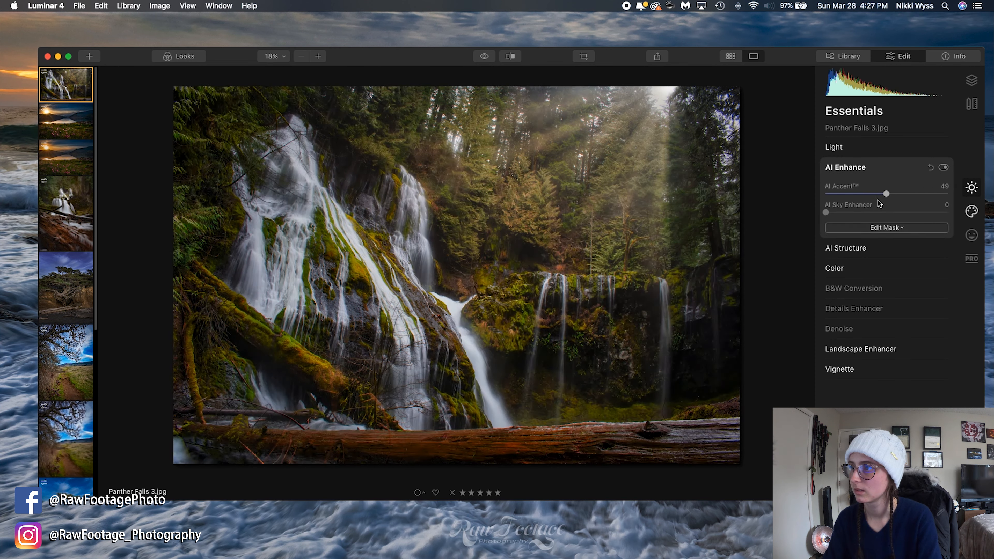
Set AI Accent to 35 and compare the photo with and without AI Enhance.
left_click_drag(886, 199, 868, 197)
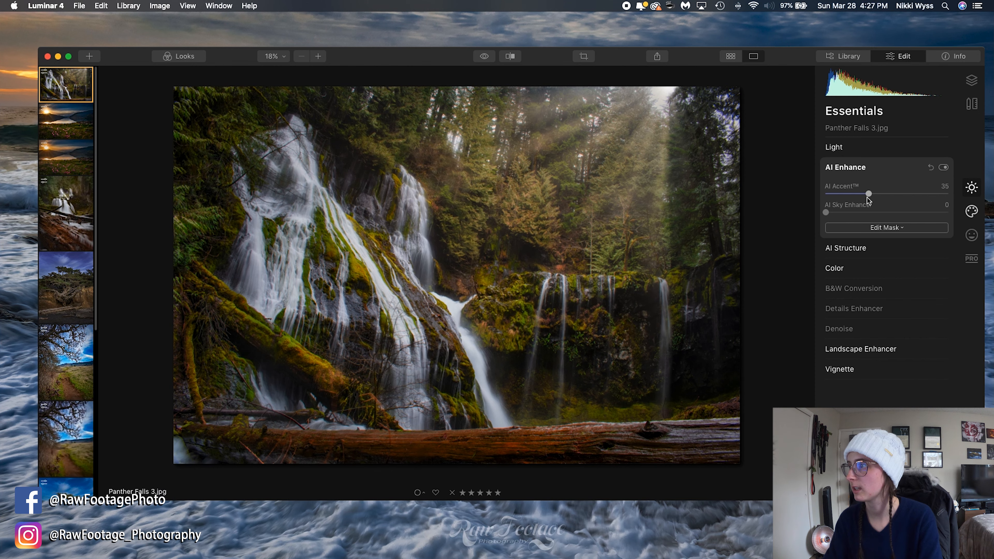
left_click(945, 169)
left_click(945, 169)
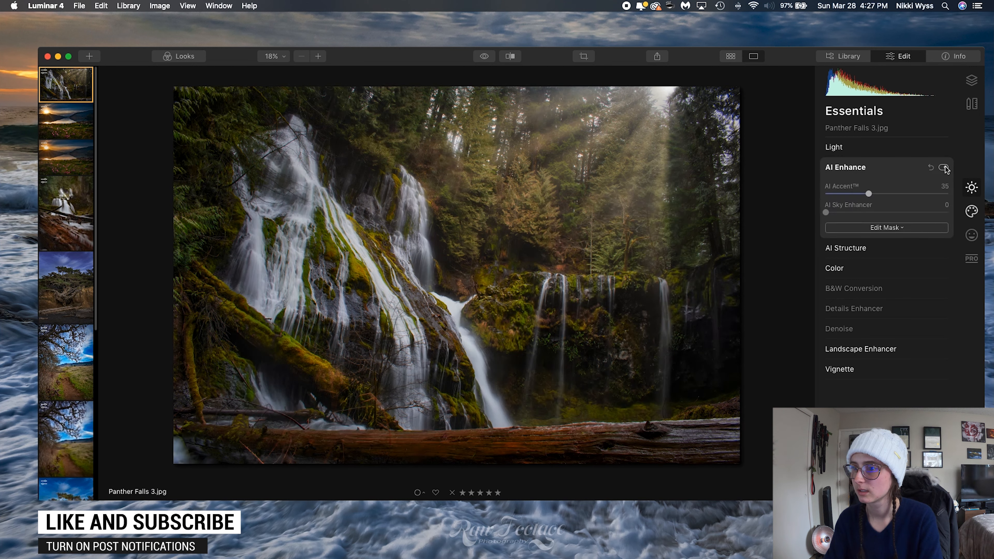
left_click(944, 168)
left_click(944, 168)
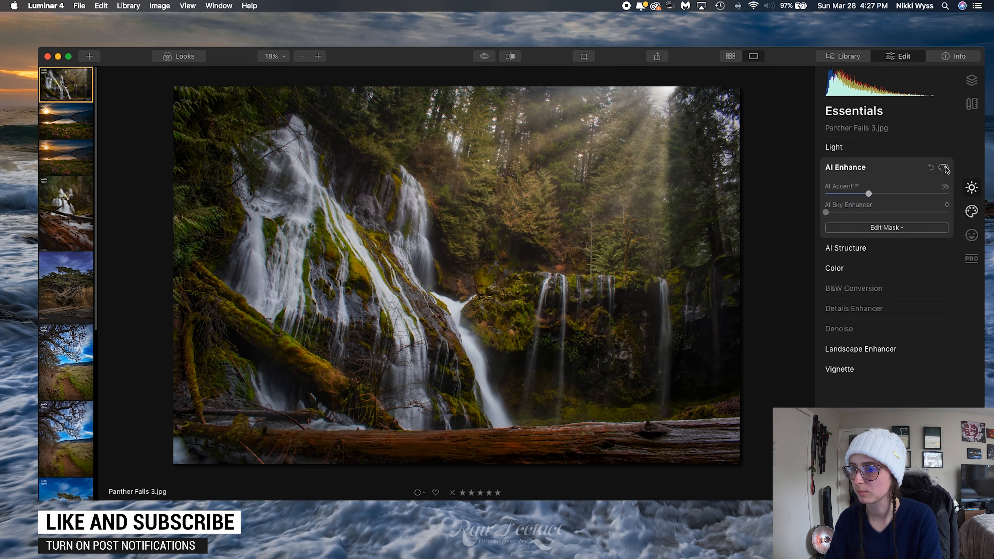
left_click(944, 168)
left_click(944, 169)
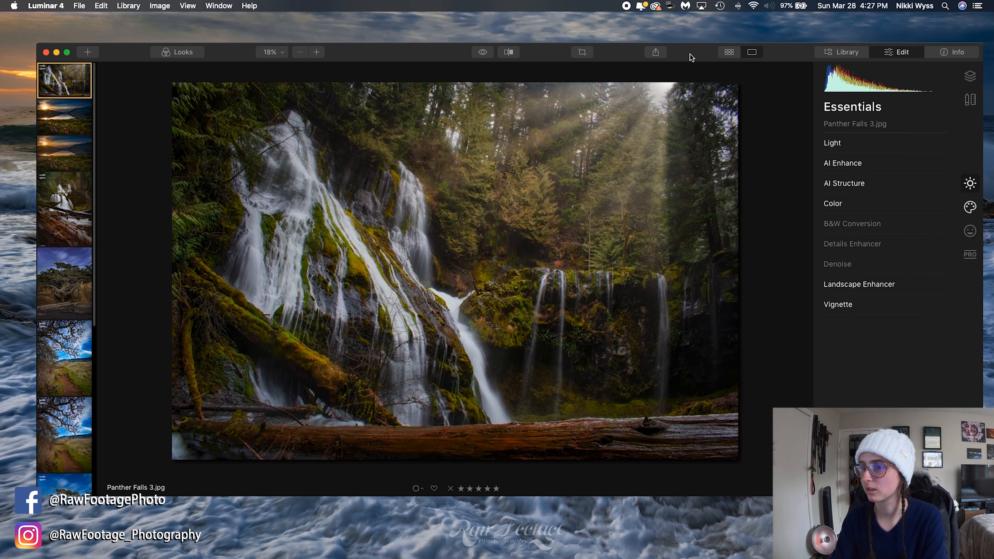
Reopen the Essentials vignette settings and compare the photo with the vignette off and on.
left_click_drag(691, 57, 698, 56)
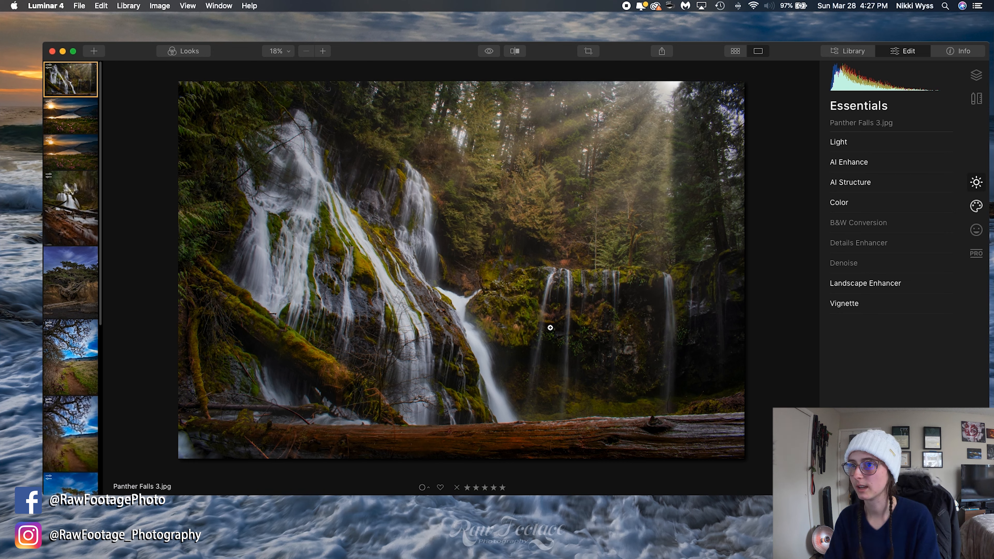
left_click(841, 306)
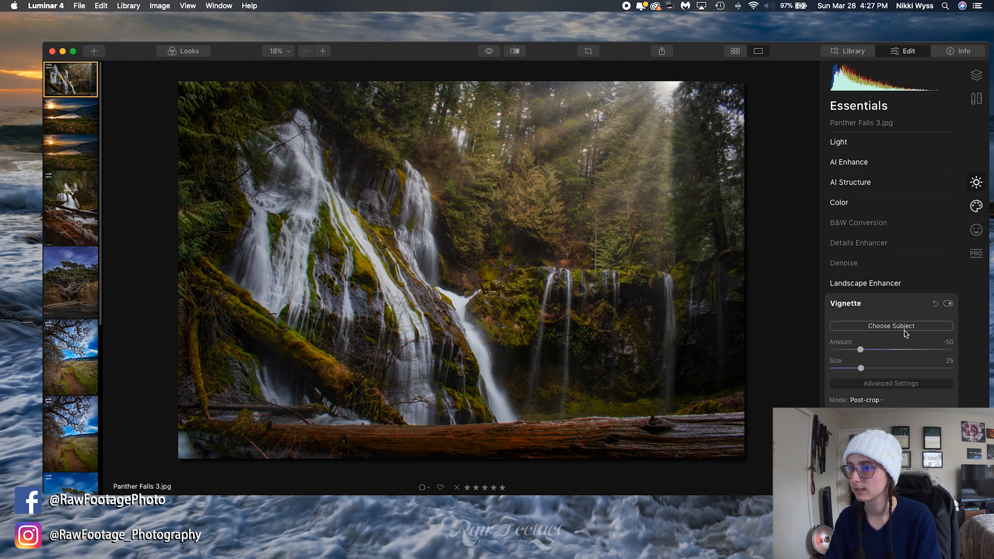
left_click(895, 305)
left_click(894, 303)
left_click(948, 304)
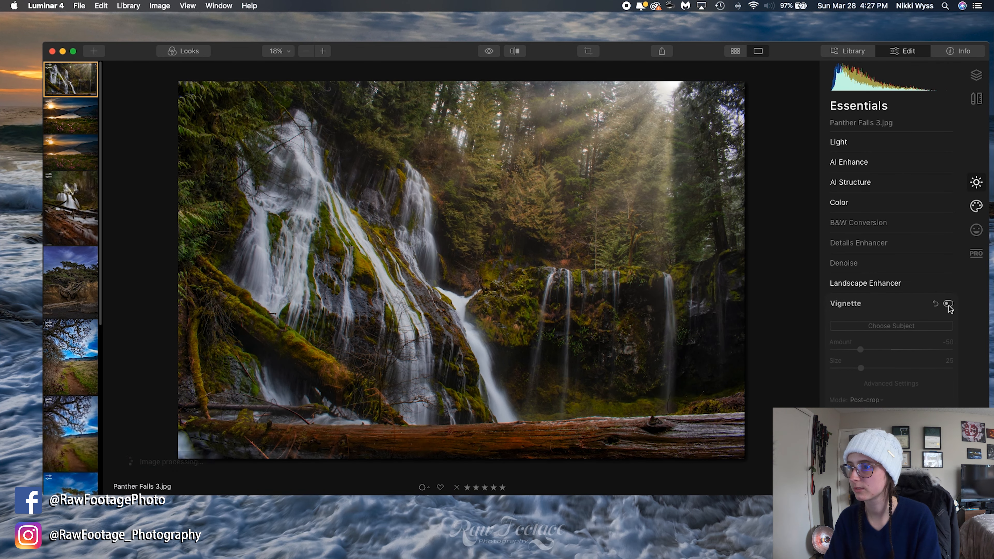
left_click(948, 304)
left_click(948, 306)
left_click(948, 306)
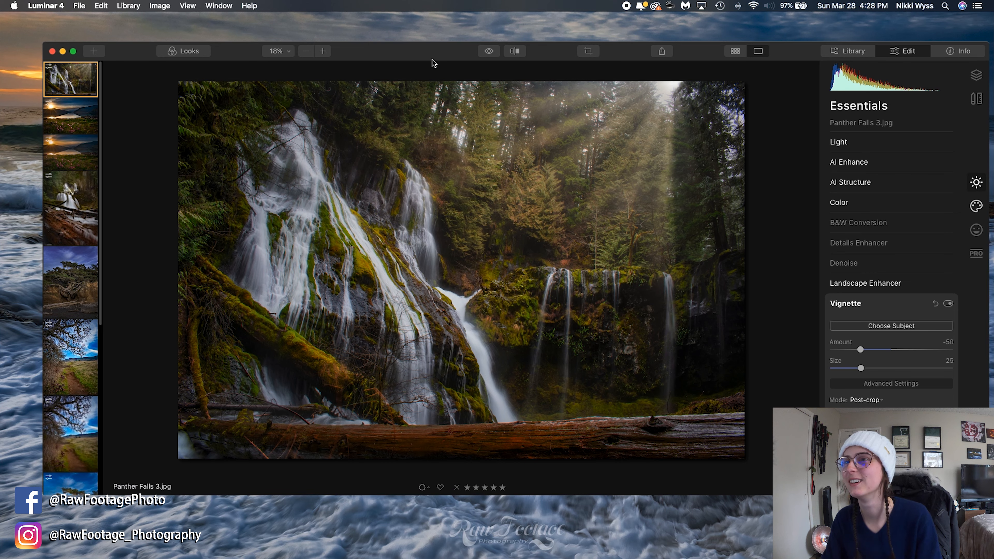
Start exporting the edited waterfall photo.
left_click(76, 8)
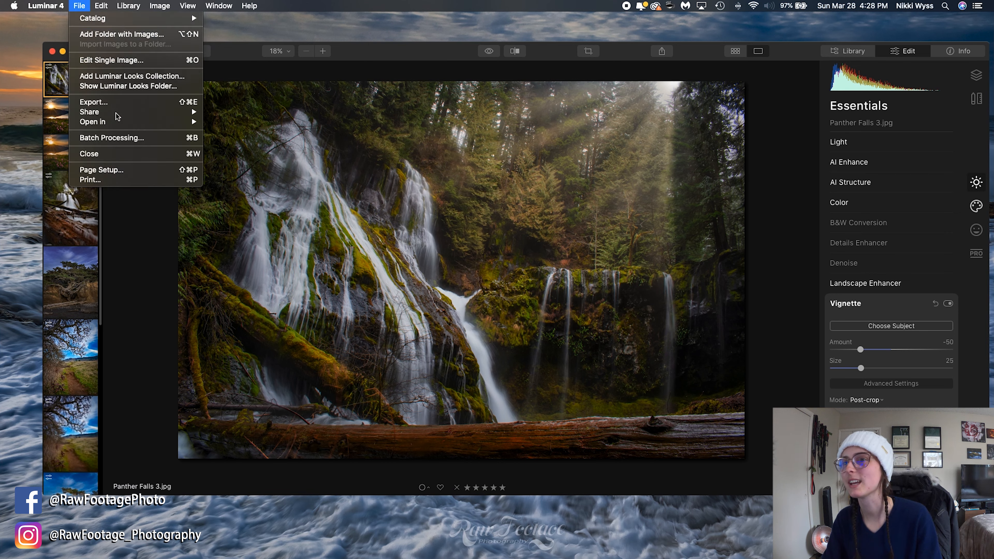
left_click(122, 103)
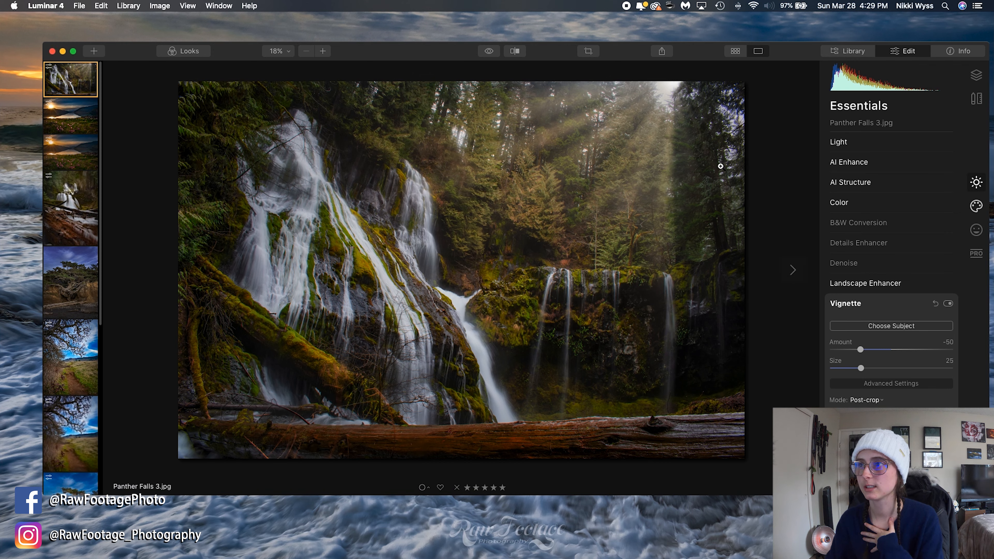
Compare the unedited original with the fully edited waterfall photo, switching between the two versions several times.
left_click(489, 52)
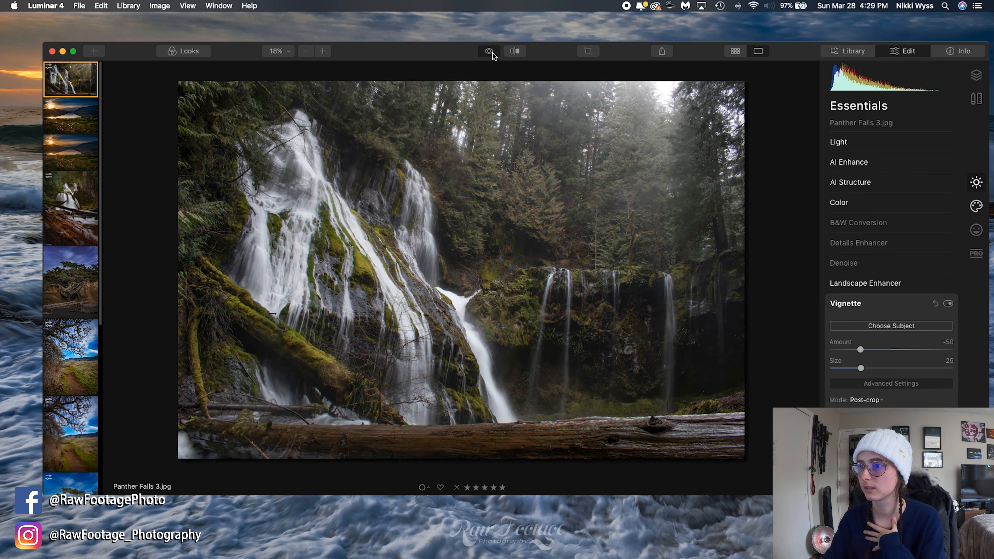
left_click(492, 54)
left_click(492, 53)
left_click(492, 53)
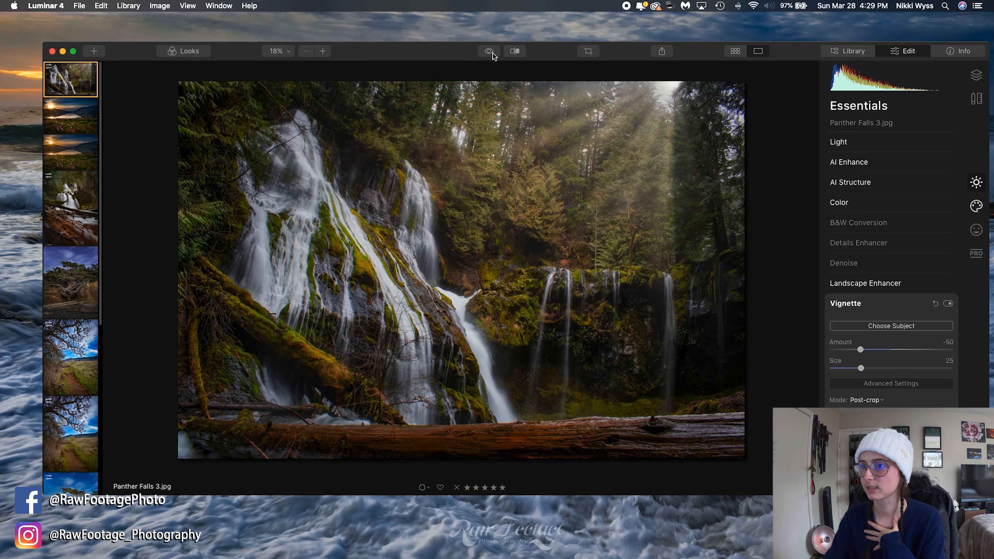
left_click(492, 54)
left_click(492, 54)
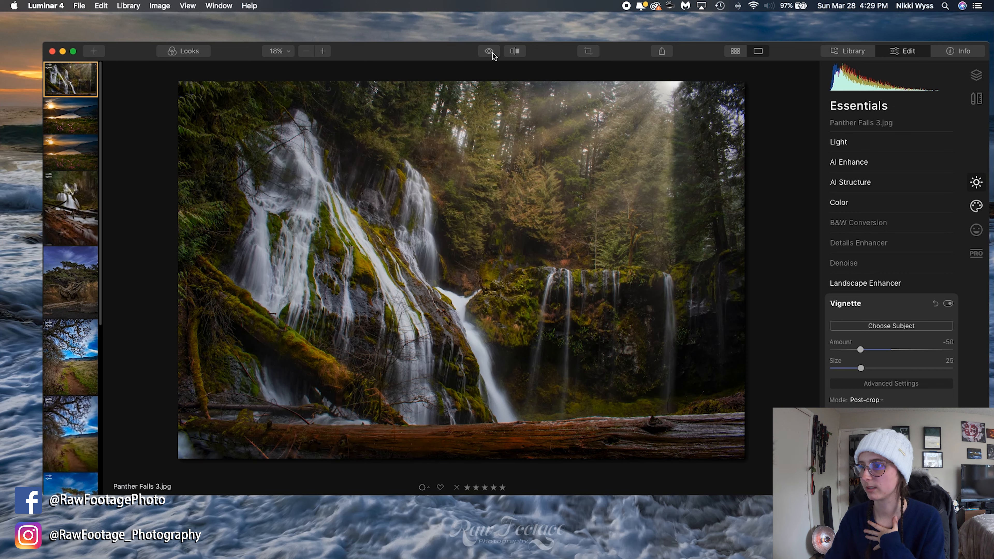
left_click(493, 53)
left_click(493, 53)
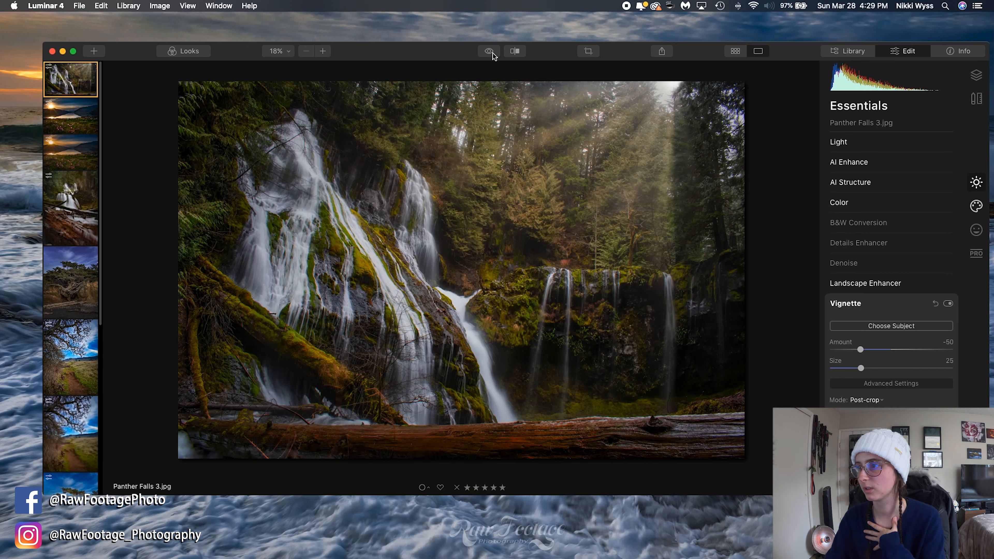
left_click(493, 53)
left_click(492, 53)
left_click(493, 53)
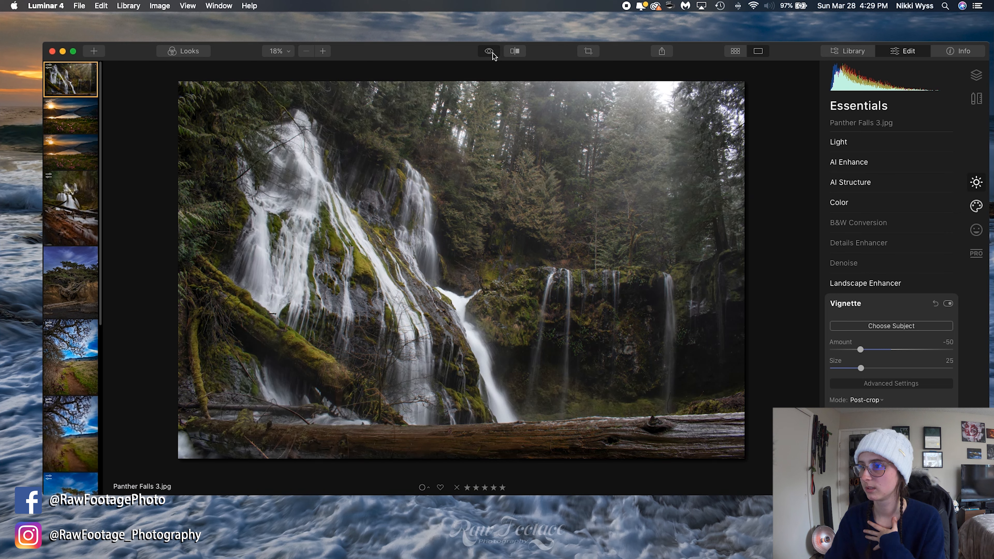
left_click(492, 53)
left_click(493, 53)
left_click(492, 53)
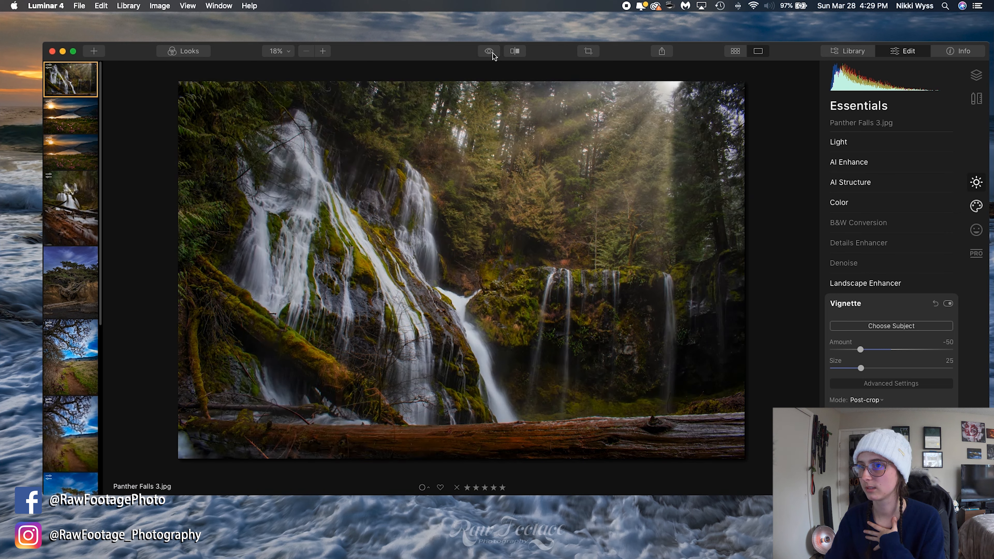
Quit Luminar 4, close the Instagram folder's Finder window, and bring Creative Cloud to the front.
left_click(45, 6)
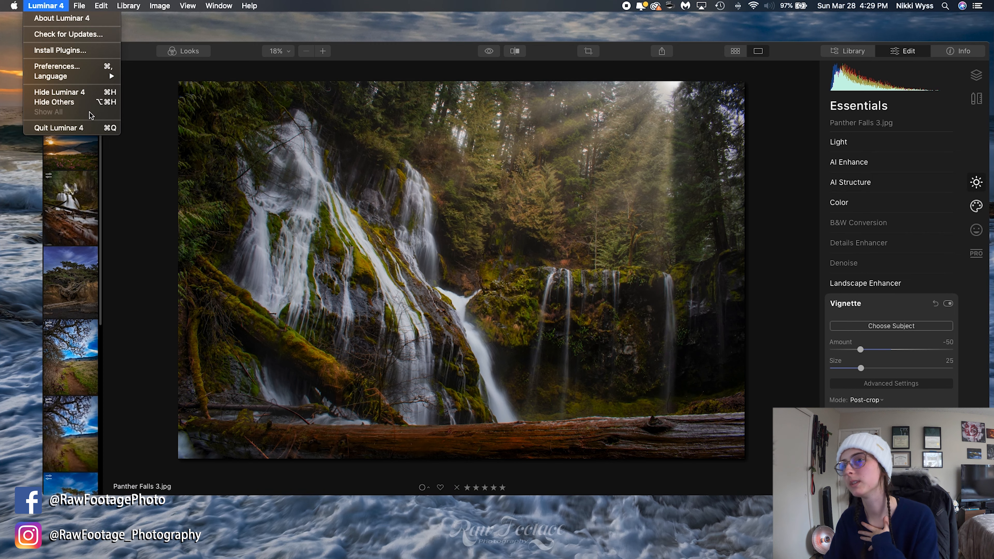
left_click(88, 126)
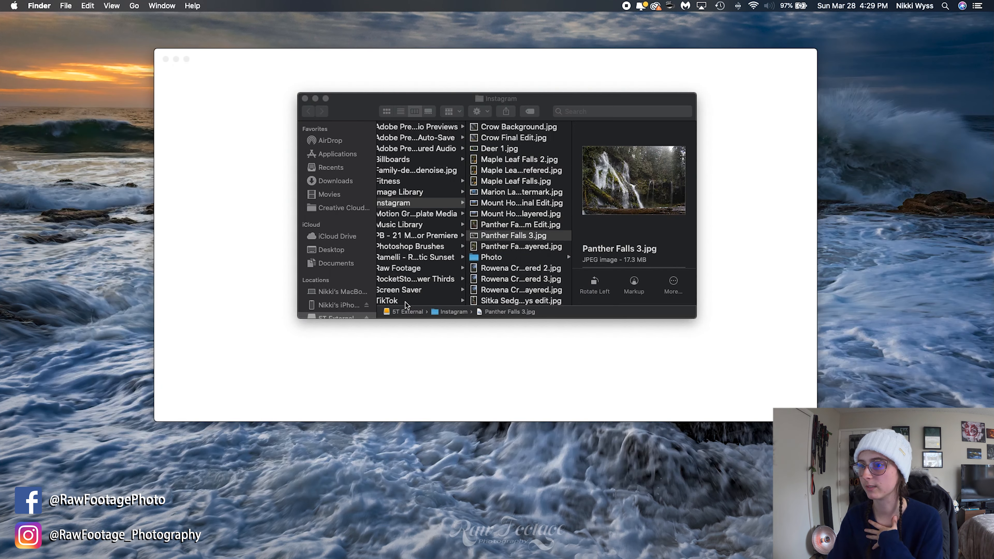
left_click(305, 99)
left_click(493, 383)
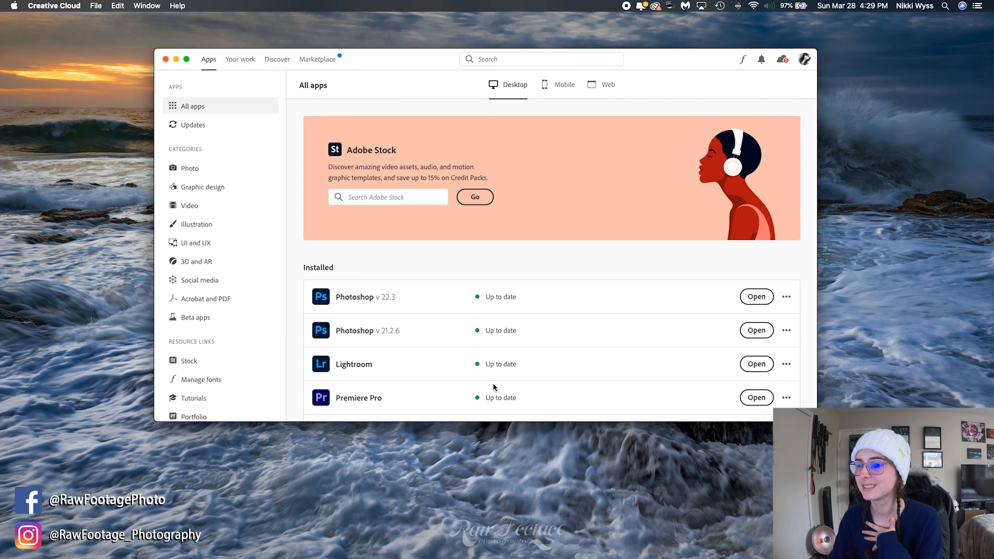
Find Photoshop v 22.3 among the installed Creative Cloud apps and launch it.
scroll(446, 332, "down", 5)
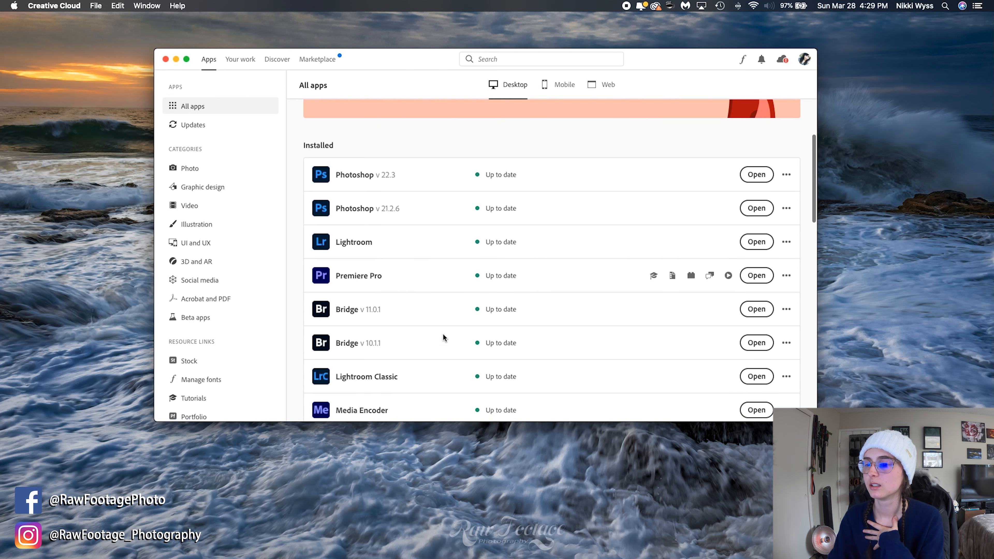
scroll(444, 334, "down", 4)
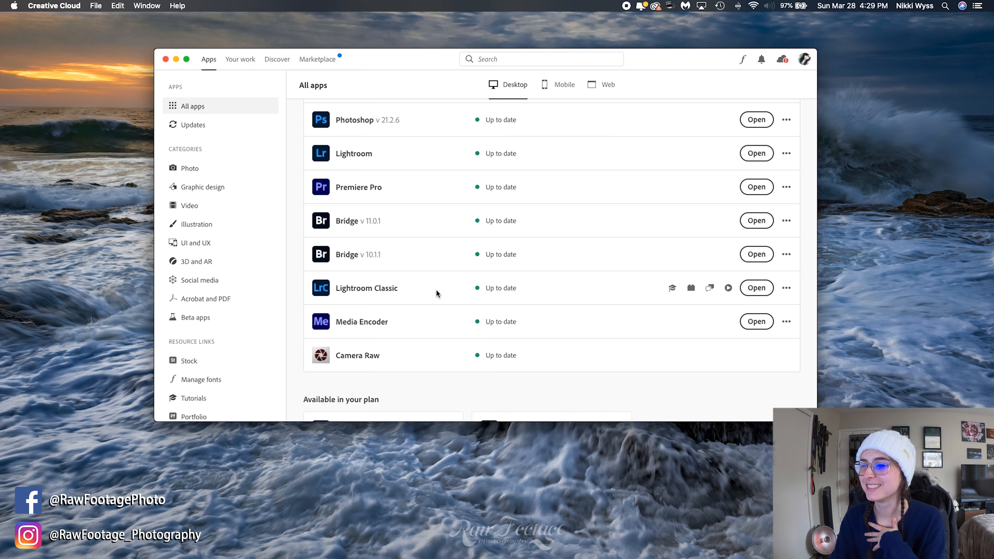
scroll(436, 290, "up", 2)
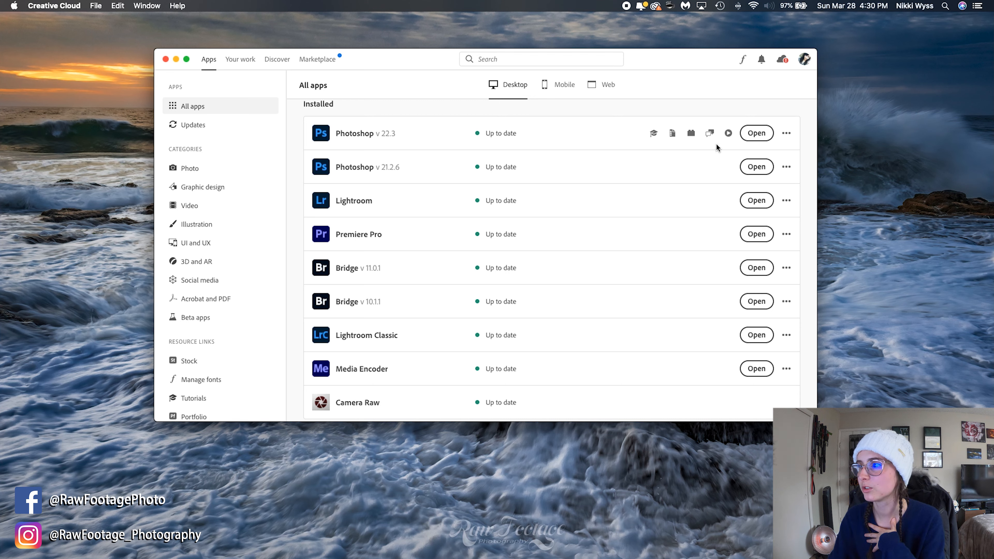
left_click(747, 133)
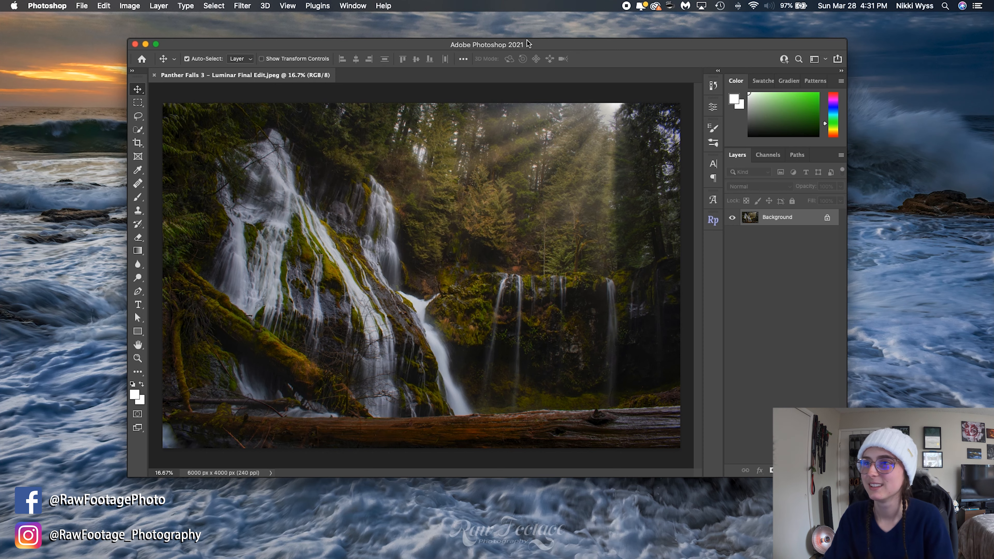
left_click_drag(553, 47, 0, 37)
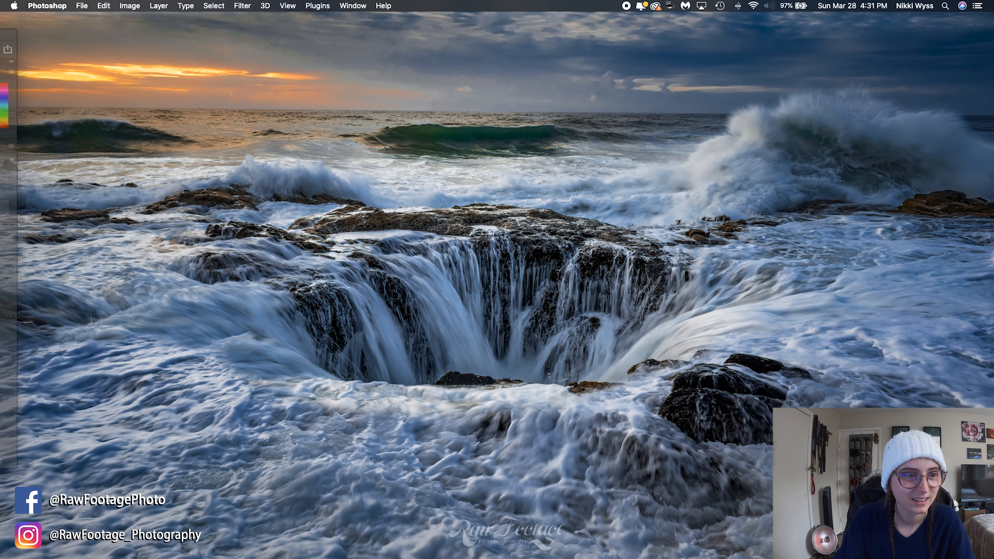
left_click_drag(0, 36, 565, 68)
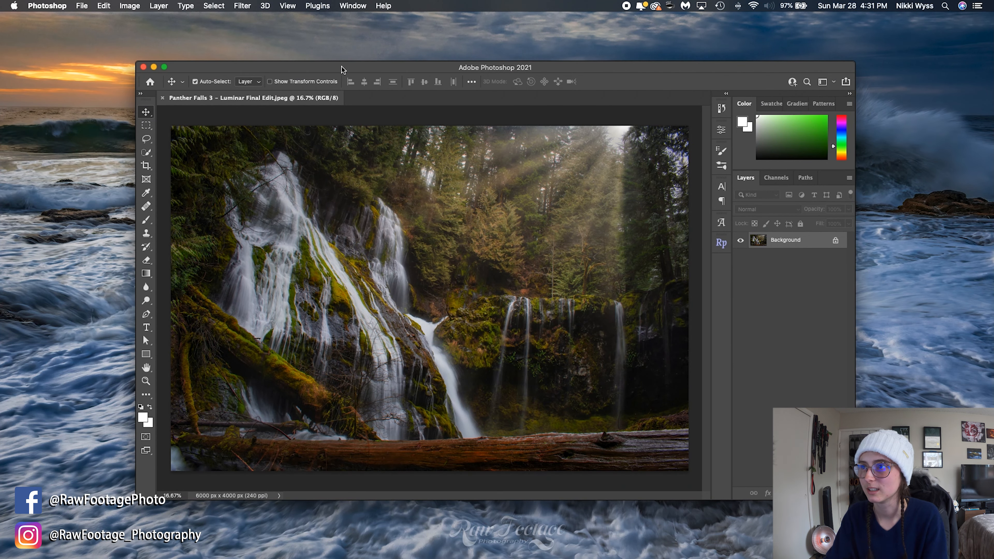
left_click_drag(342, 67, 347, 54)
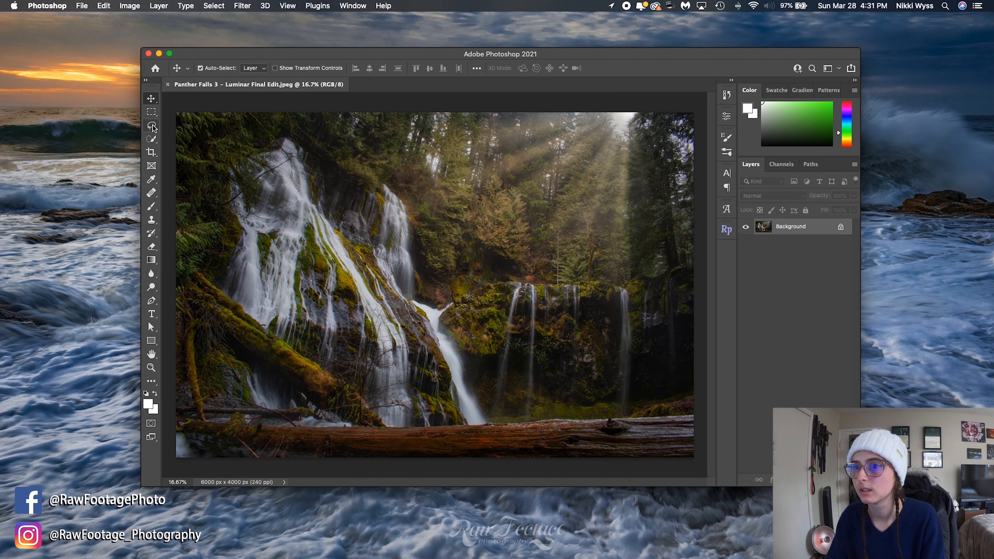
Stamp the Raw Footage watermark faintly on the foreground log using the watermark brush at size 600 and 15% opacity.
left_click(151, 206)
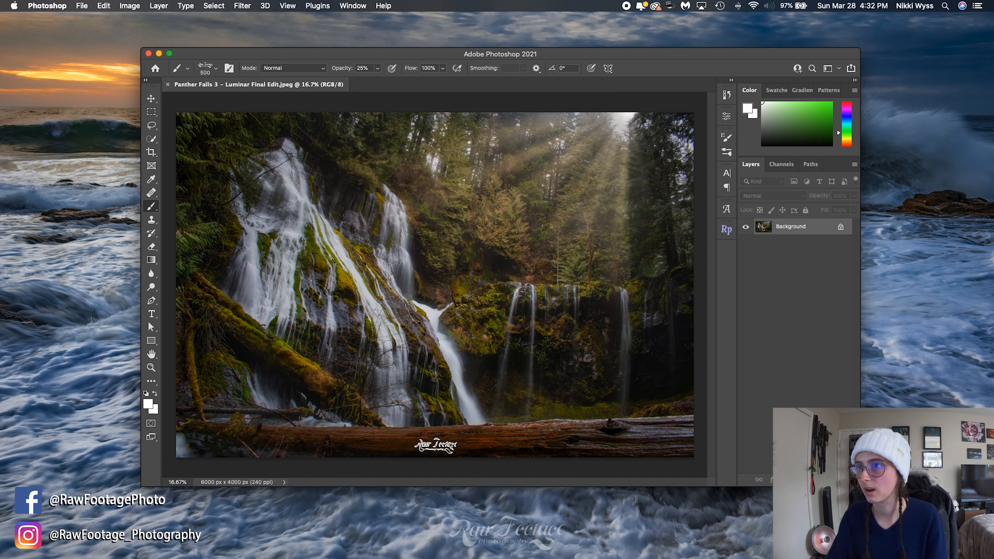
left_click_drag(348, 71, 339, 70)
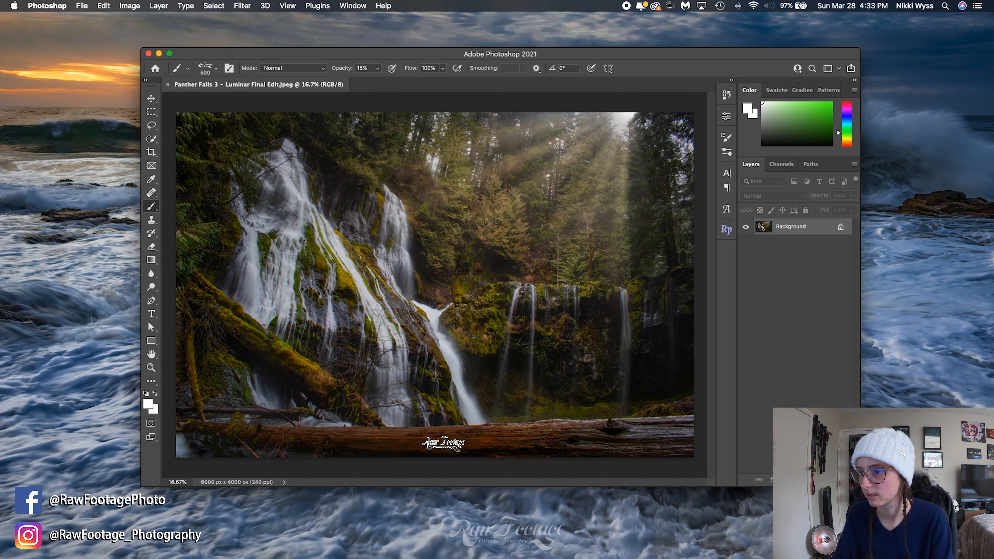
left_click(443, 443)
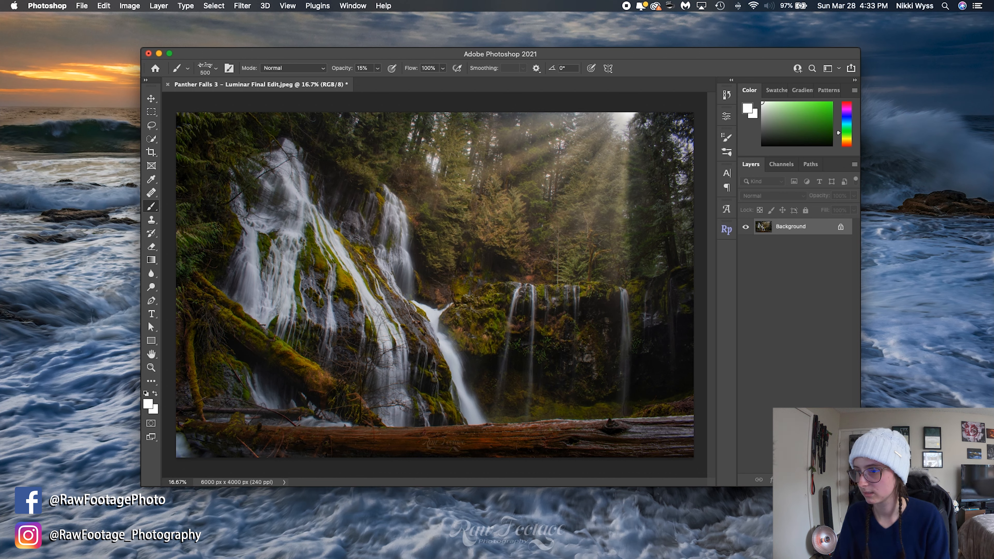
key("super+z")
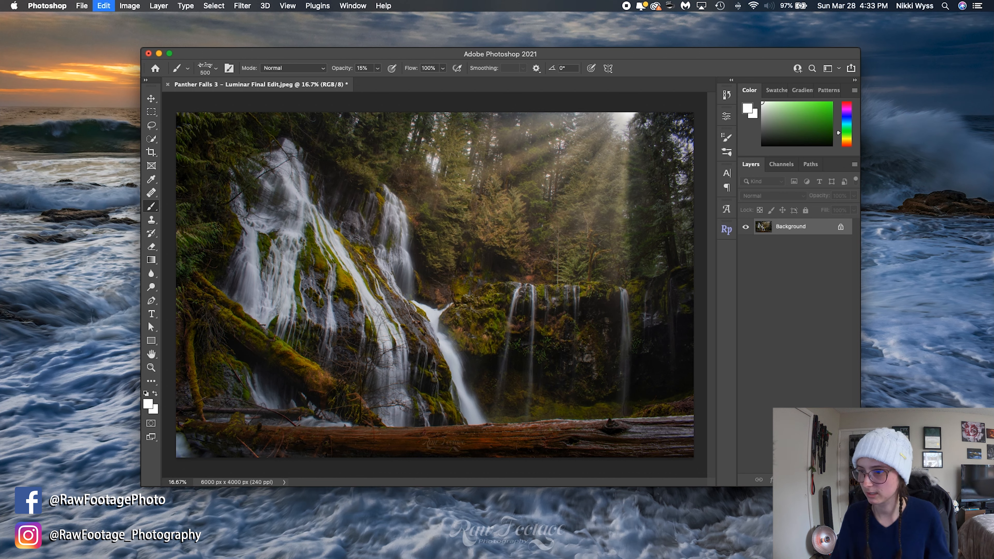
key("bracketright")
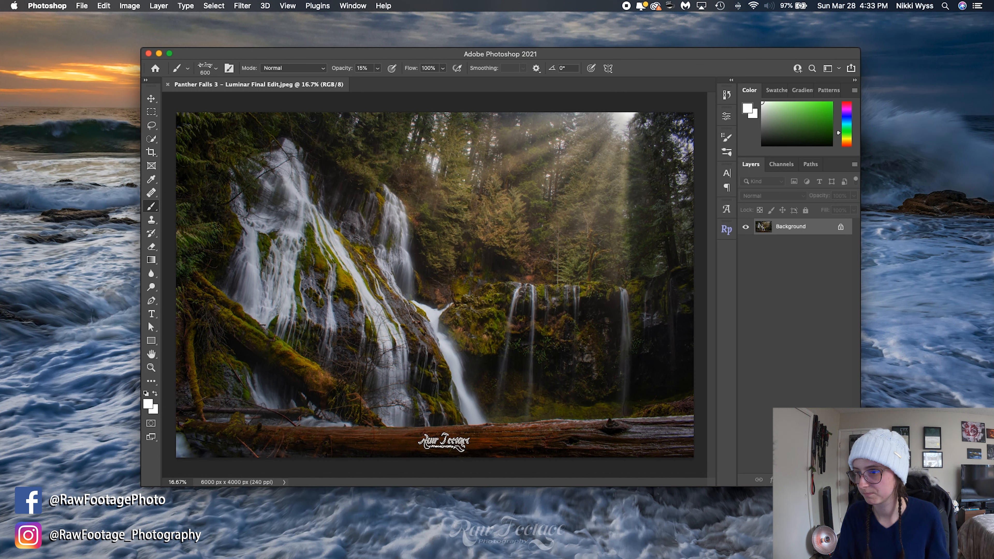
left_click(444, 441)
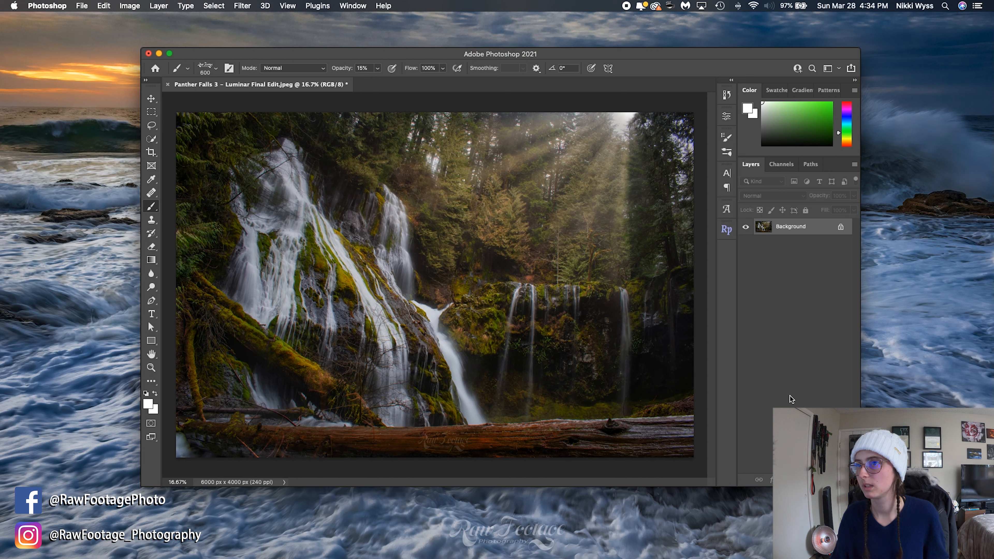
Export the watermarked photo with Export As, as a 6000 x 4000 px JPG at 100% quality.
left_click(80, 7)
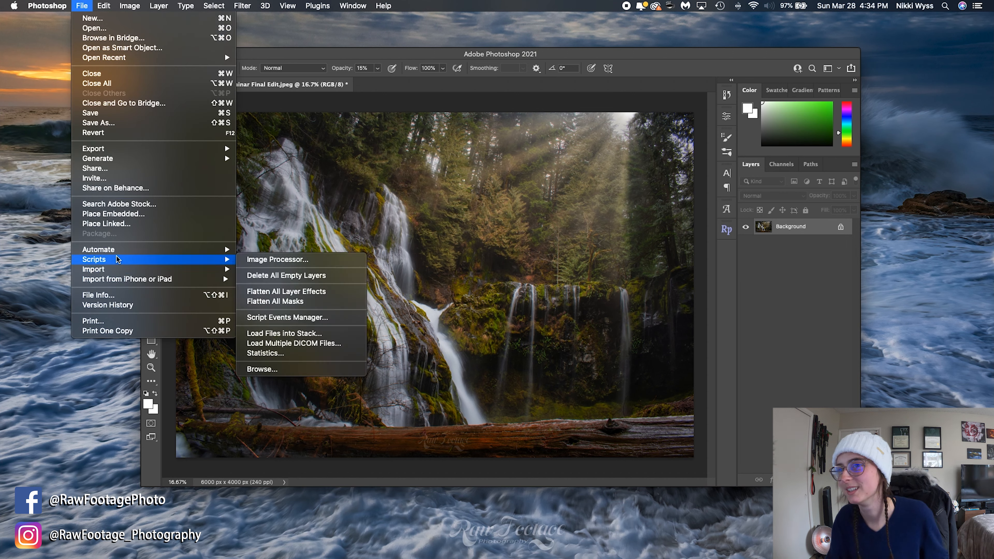
mouse_move(212, 150)
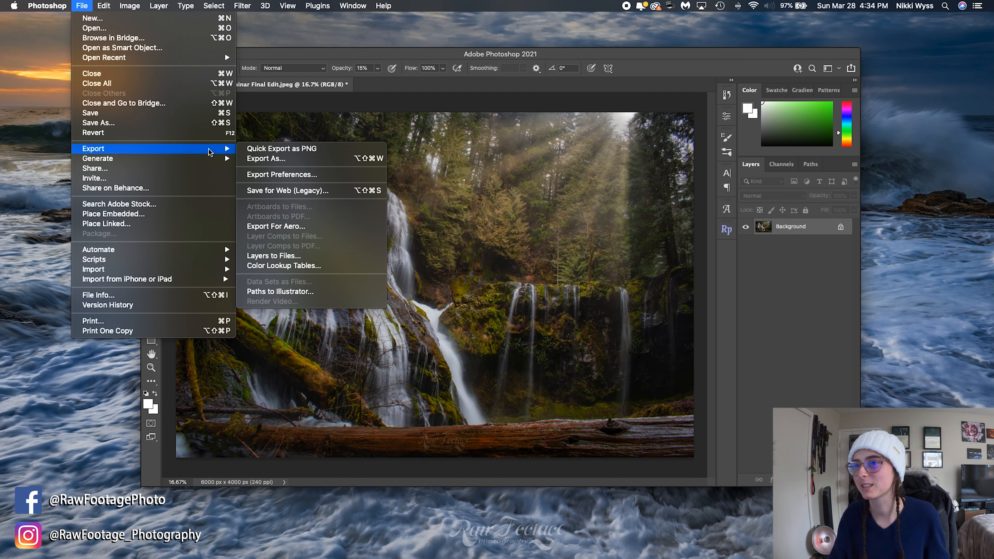
left_click(272, 159)
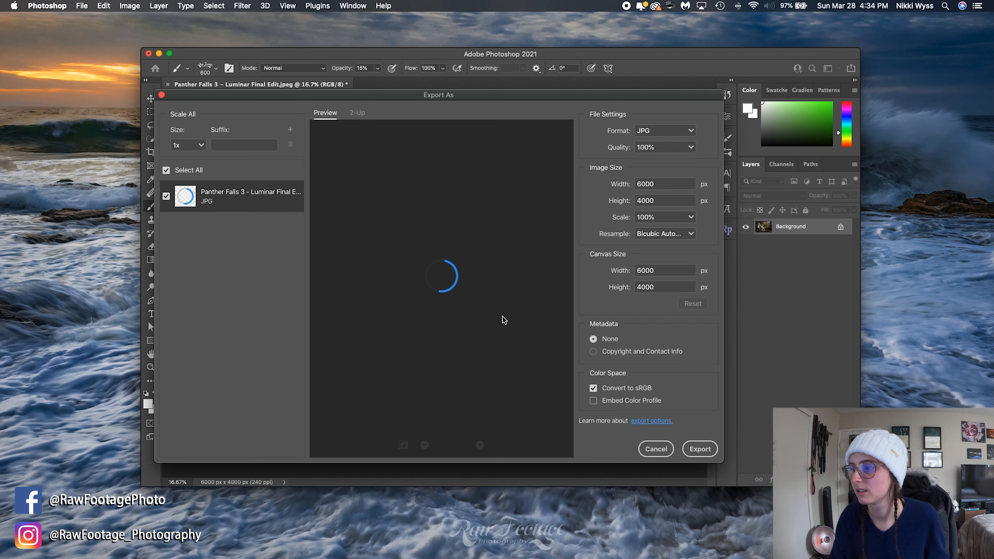
left_click(698, 449)
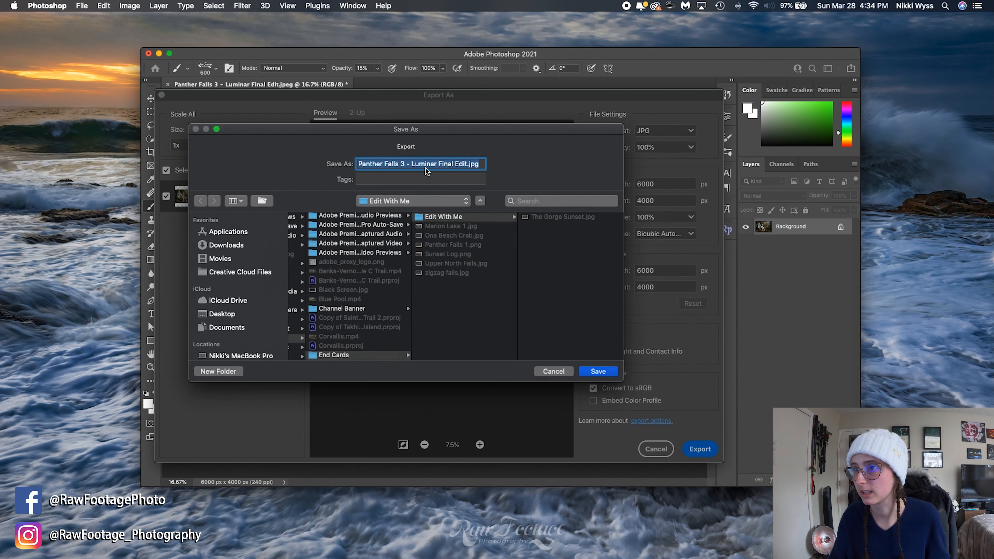
Name the exported file "Panther Falls 3 - Watermarked Luminar Final Edit.jpg" and save it in the Photo folder inside Instagram.
left_click(411, 165)
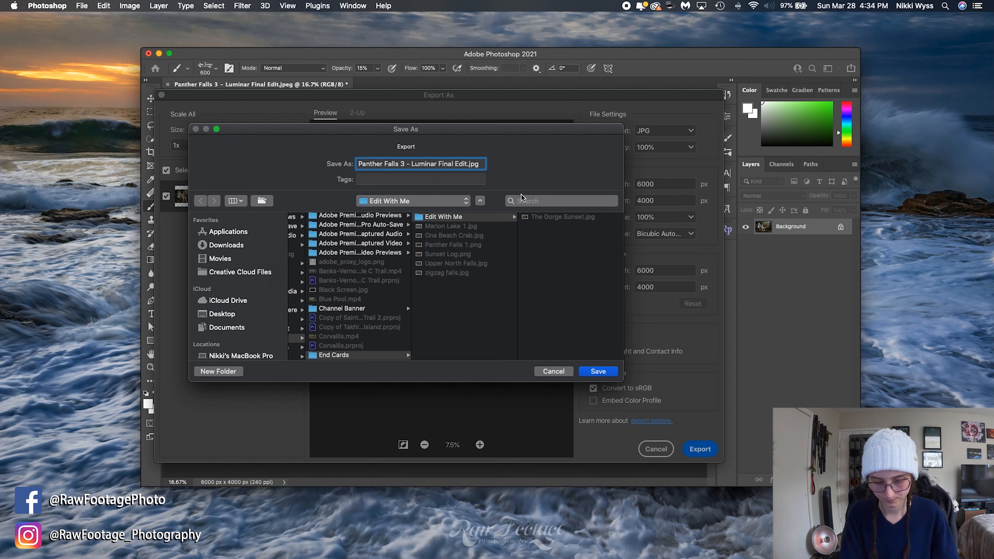
type("Watermarked")
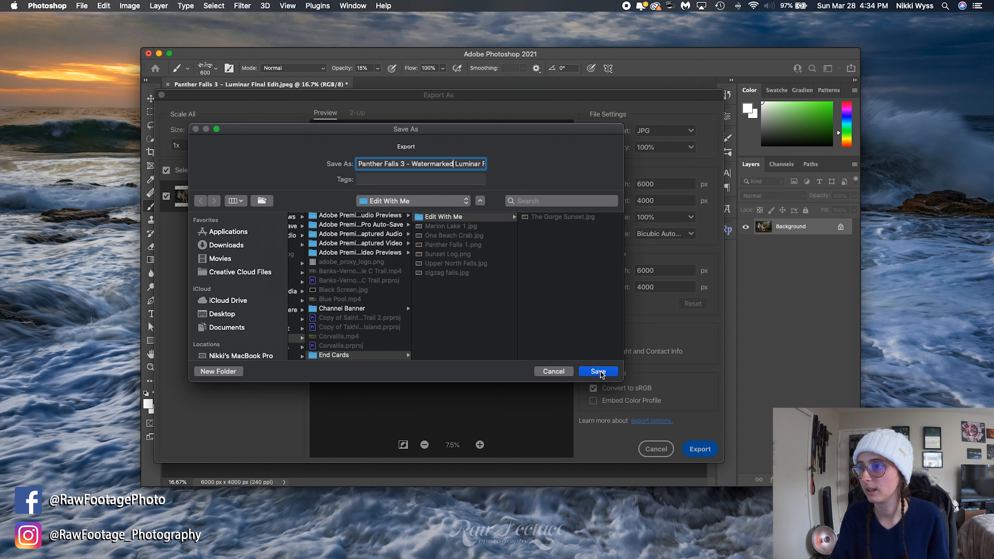
scroll(363, 305, "left", 5)
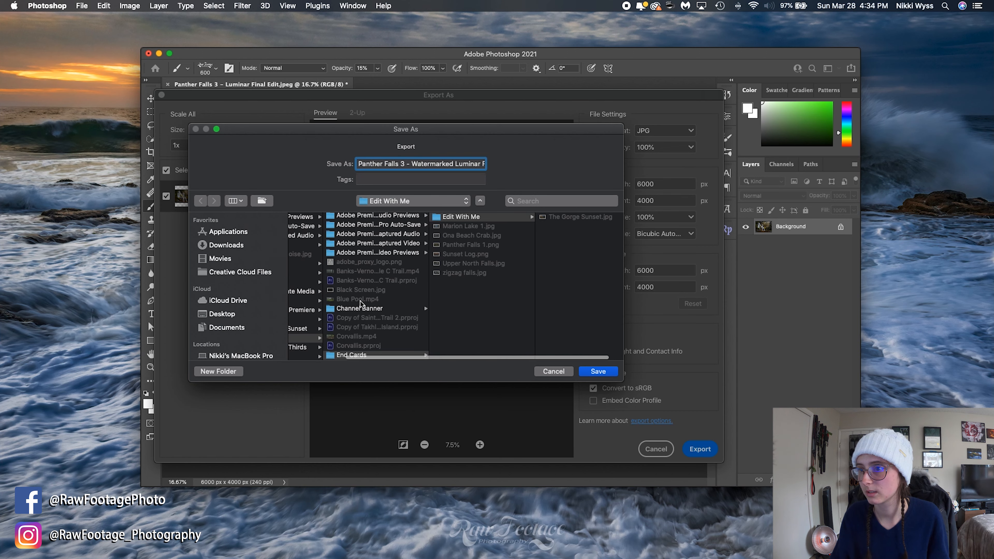
scroll(383, 300, "left", 3)
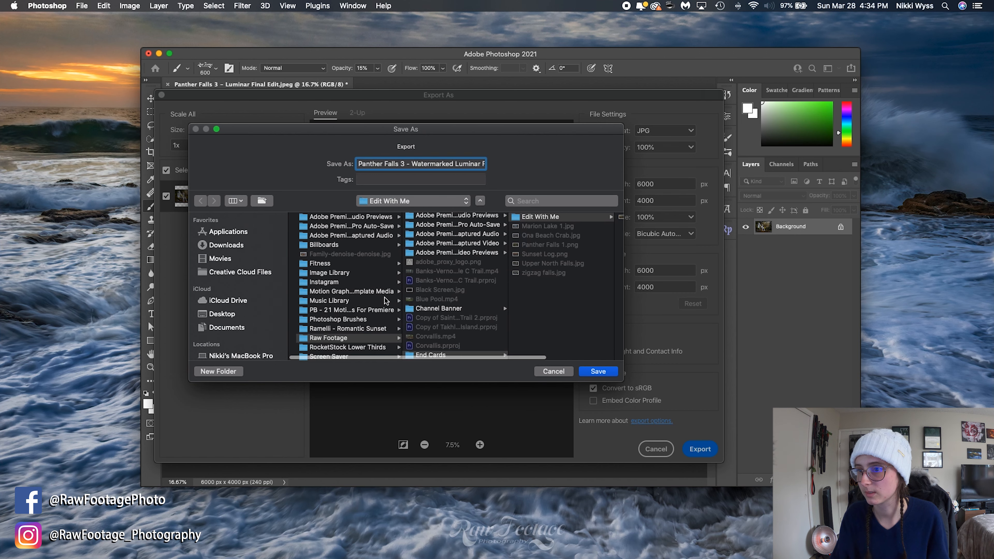
left_click(330, 282)
left_click(429, 328)
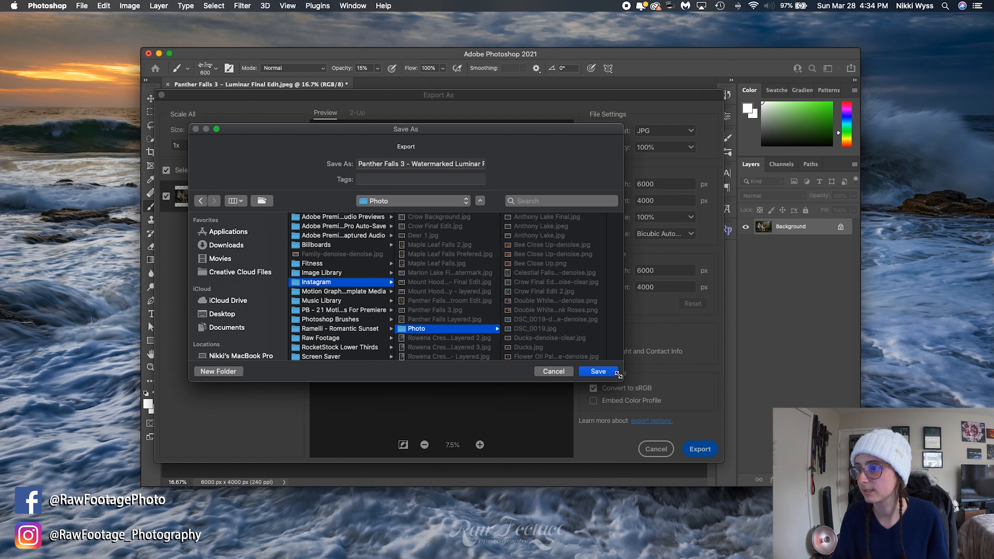
left_click(606, 372)
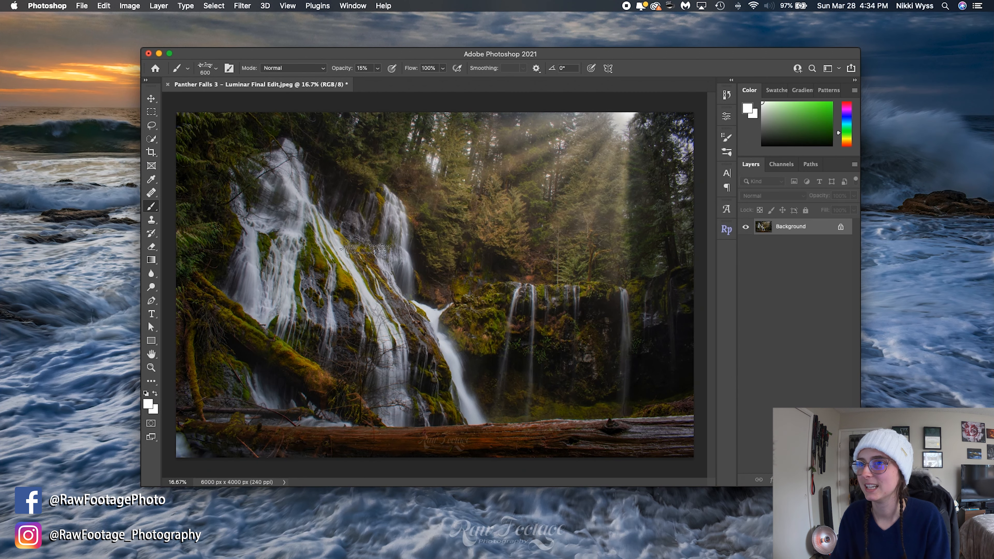
Leave Photoshop and switch to Topaz DeNoise AI with the exported watermarked waterfall photo.
left_click(51, 6)
left_click(74, 114)
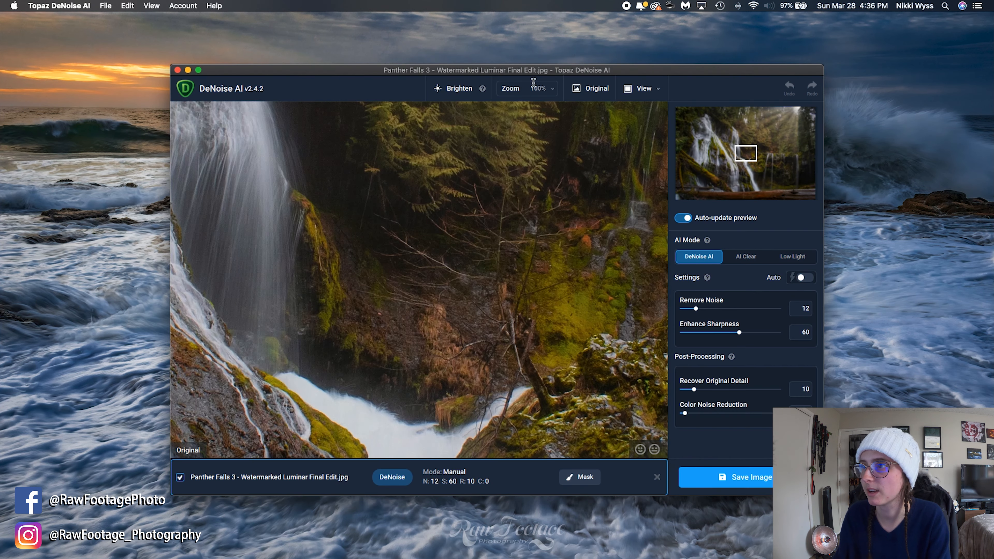
Frame the mossy logs below the waterfall at 37% zoom and set Enhance Sharpness to 50.
left_click(548, 89)
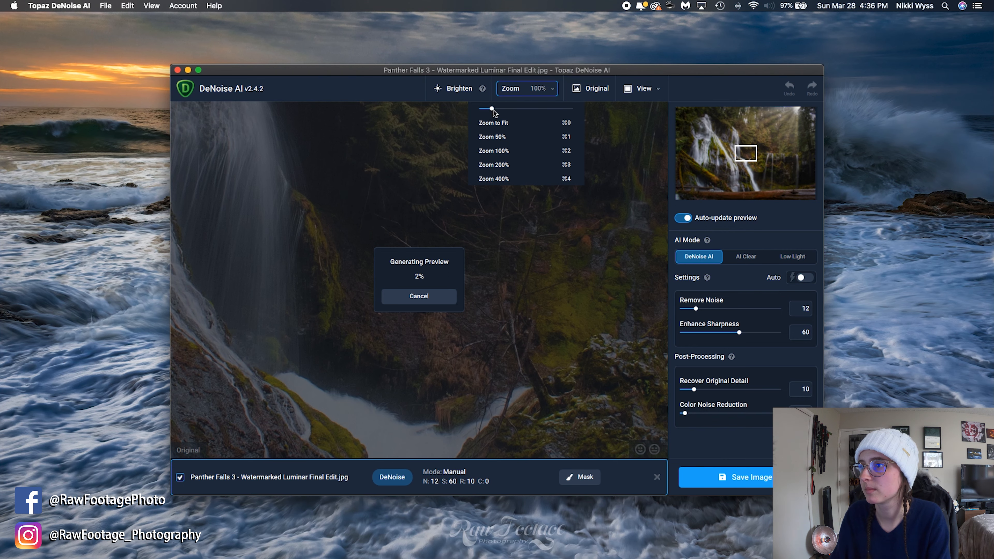
left_click_drag(491, 110, 487, 120)
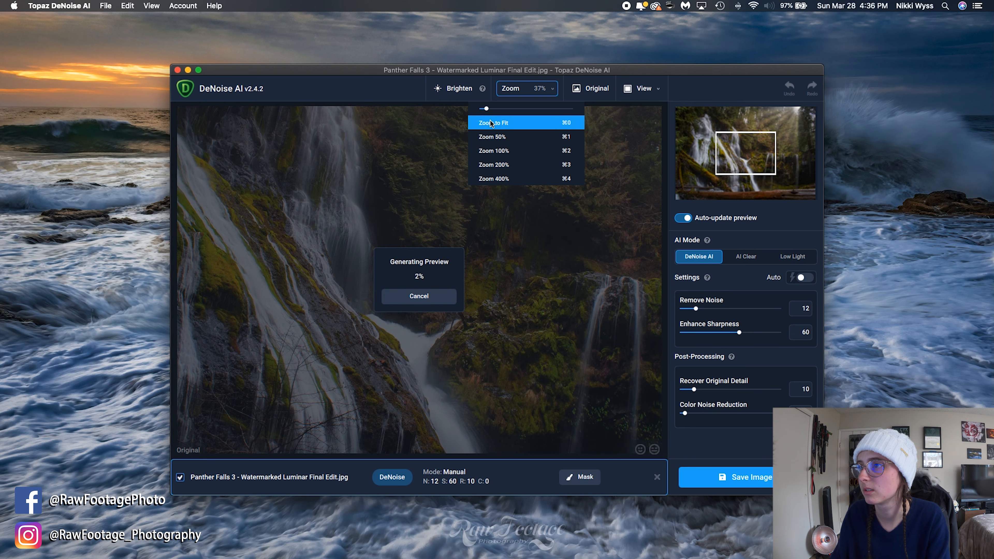
left_click(521, 254)
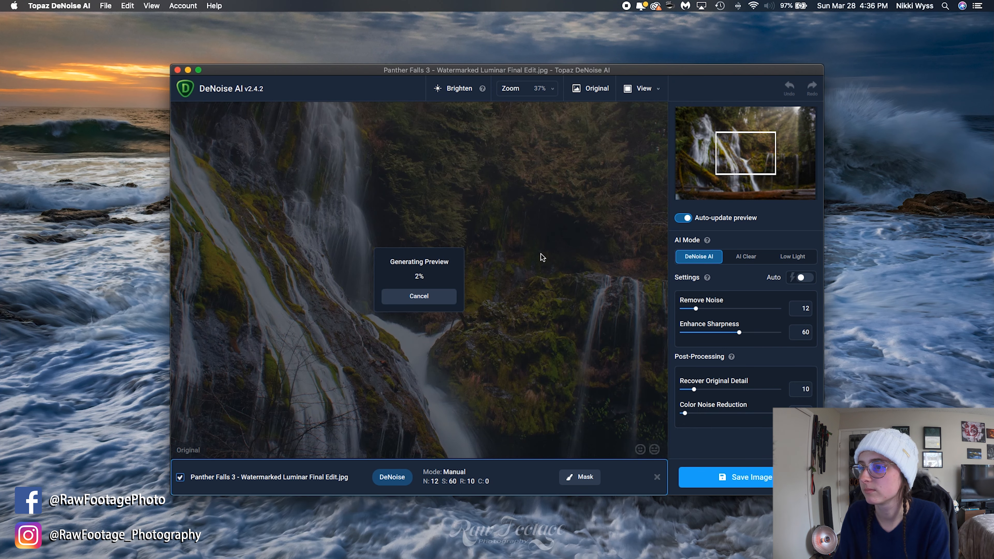
left_click_drag(758, 151, 714, 176)
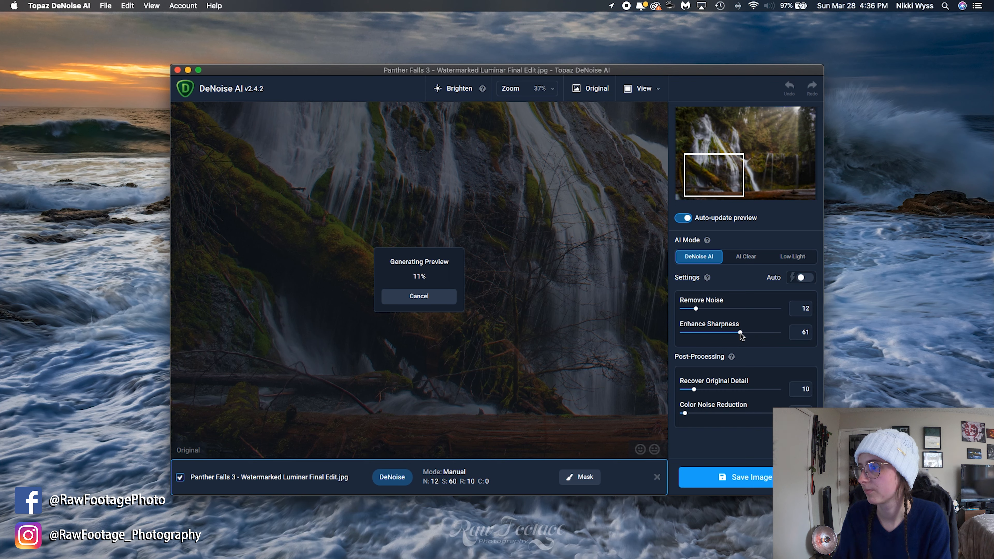
left_click_drag(745, 334, 726, 337)
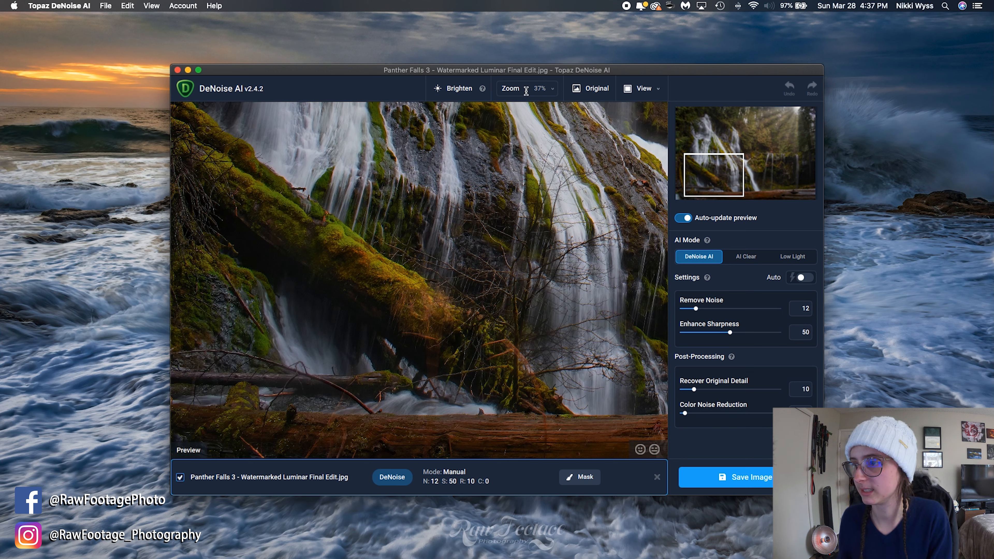
Compare the original photo with the denoised and sharpened preview, switching between them several times.
left_click(591, 91)
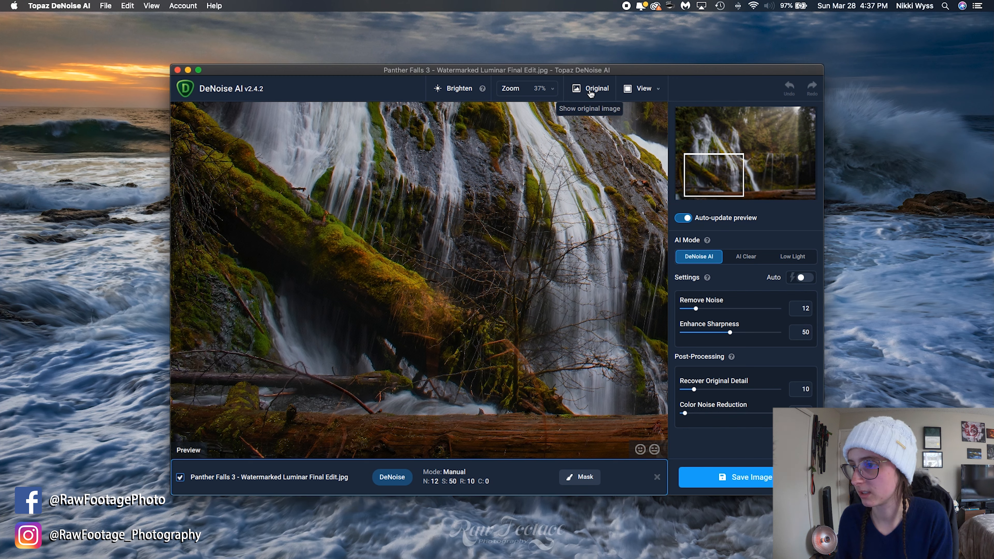
left_click(591, 92)
left_click(591, 91)
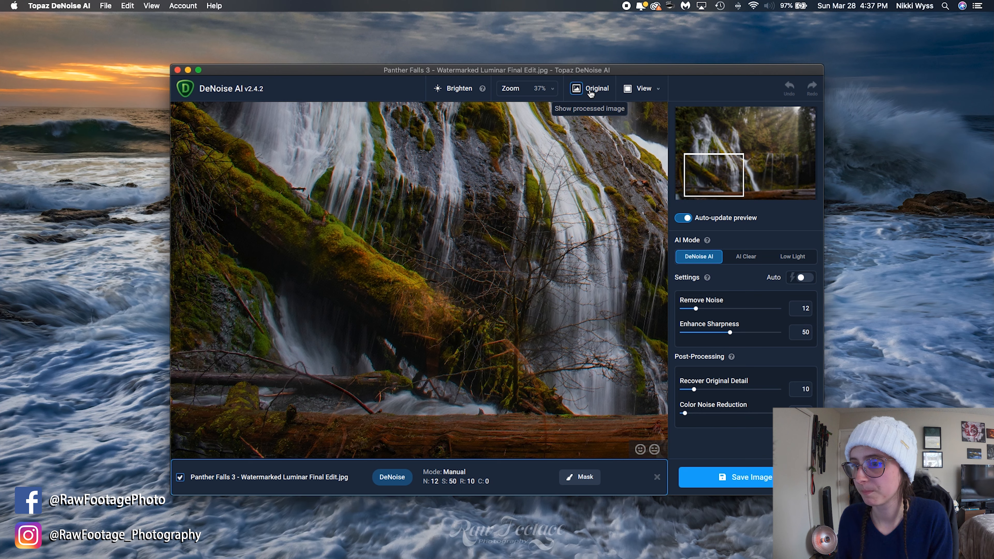
left_click(591, 91)
left_click(591, 91)
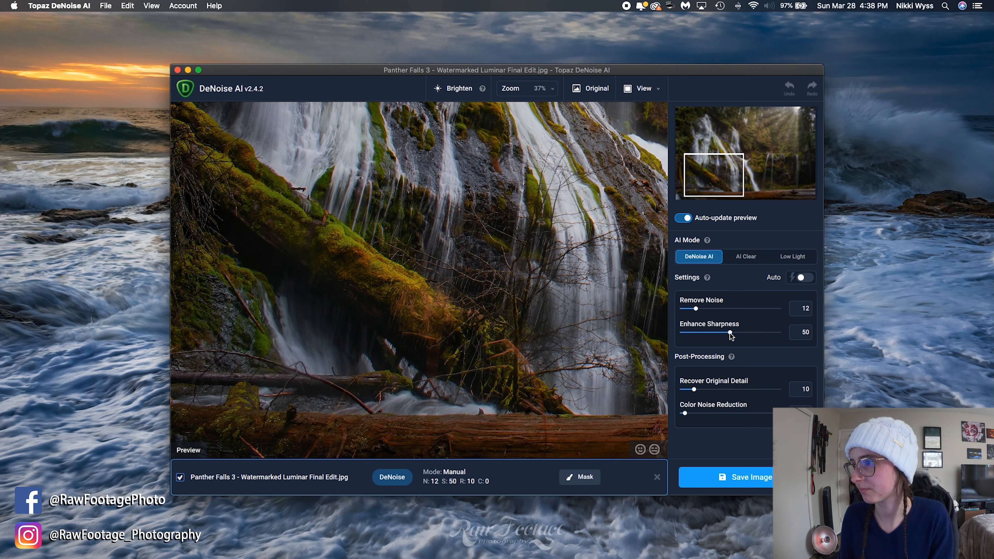
Set Enhance Sharpness to 25 and compare the original photo with the processed preview around the mossy logs.
left_click_drag(730, 335, 703, 337)
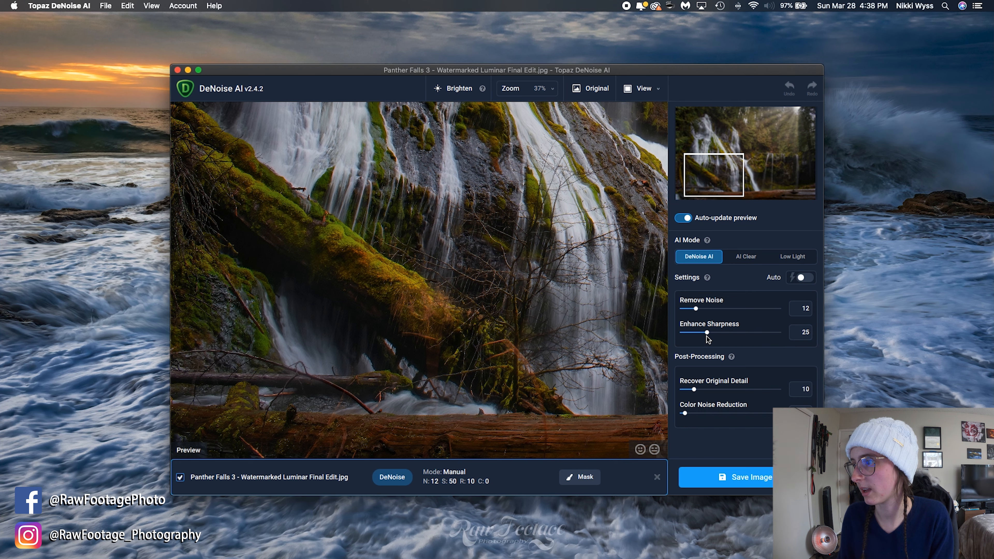
left_click_drag(707, 336, 707, 337)
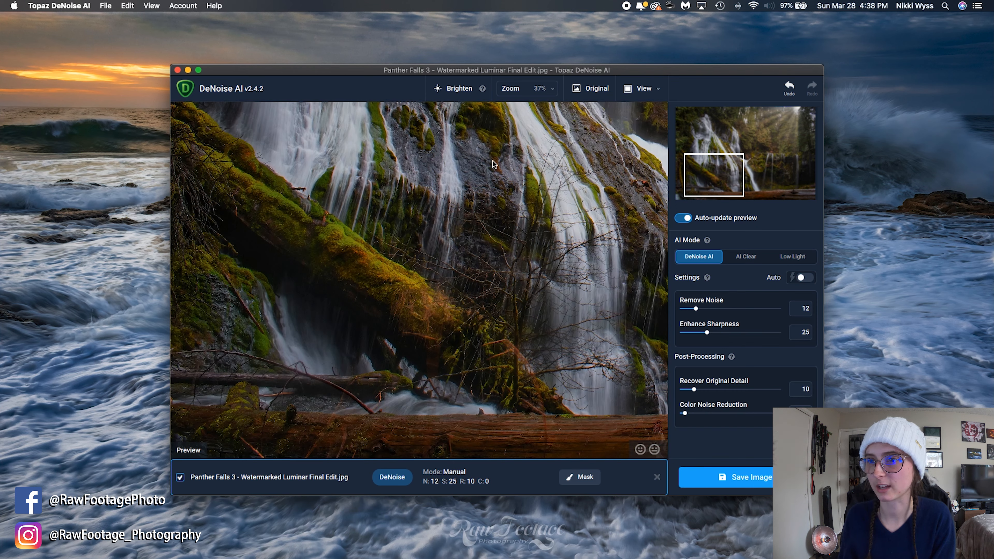
left_click(587, 92)
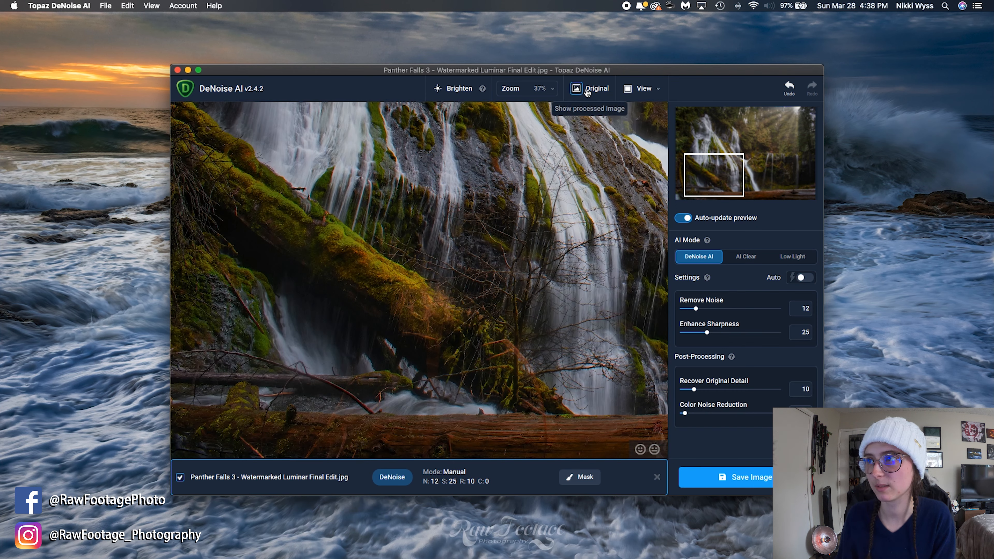
left_click(587, 93)
left_click(588, 92)
left_click(588, 93)
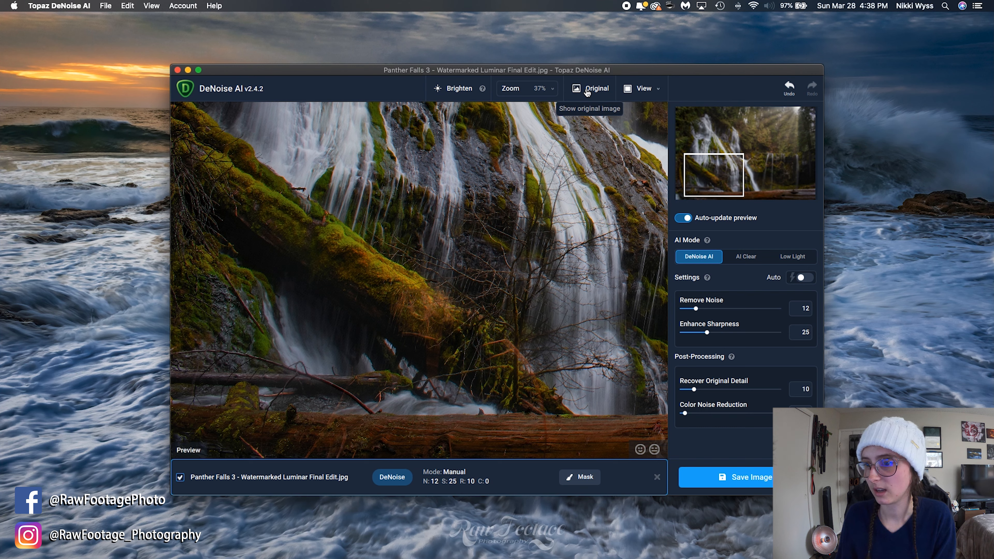
left_click(587, 92)
left_click(587, 92)
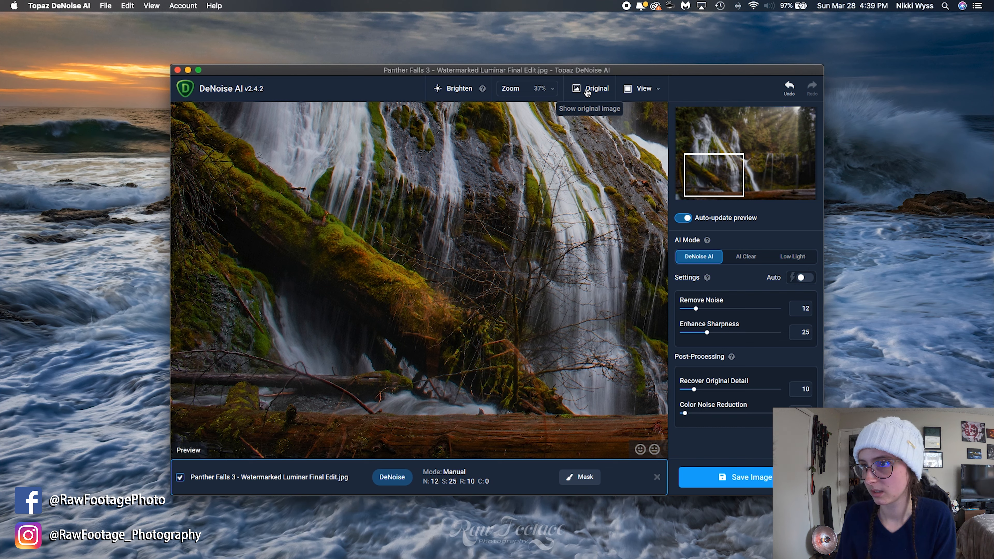
left_click(587, 92)
left_click(588, 92)
left_click(588, 92)
left_click(588, 93)
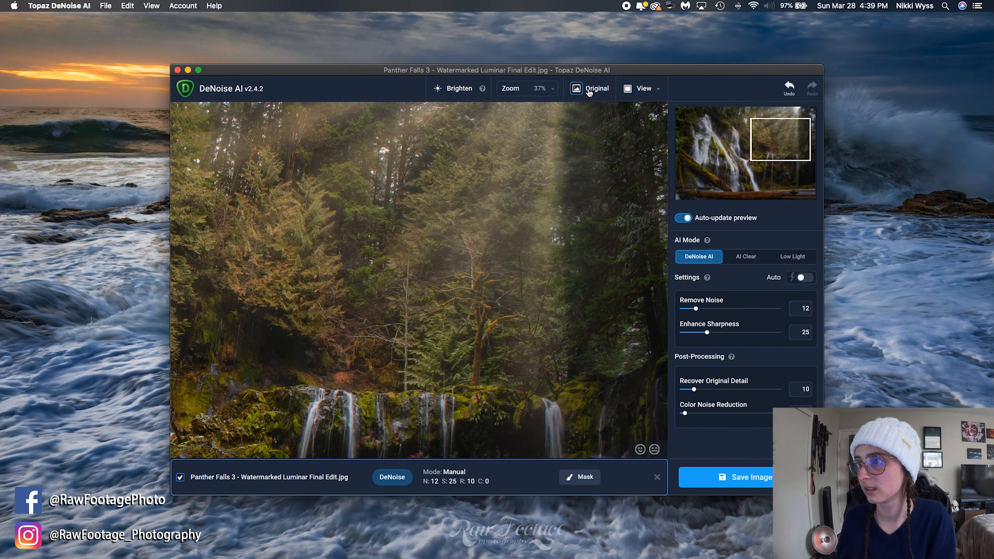
Compare the original photo with the processed preview over the sunlit forest and small cascades, switching between them repeatedly.
left_click(588, 93)
left_click(588, 92)
left_click(588, 92)
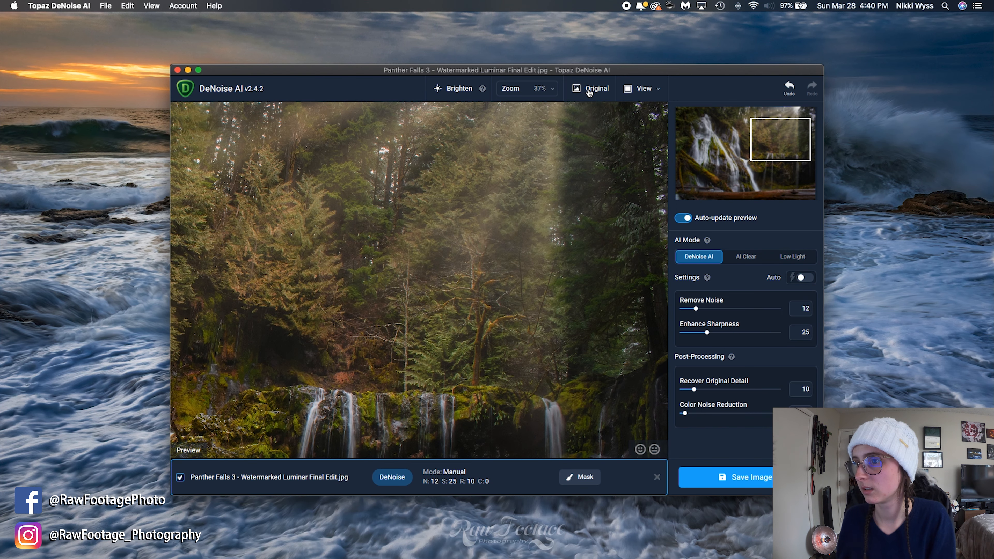
left_click(589, 93)
left_click(589, 92)
left_click(589, 92)
left_click(588, 92)
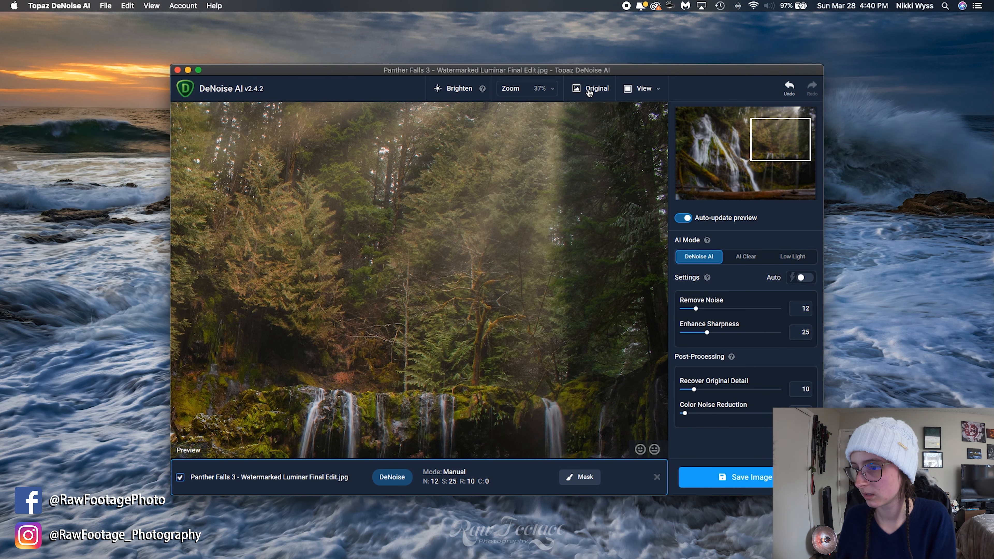
left_click(589, 92)
left_click(589, 93)
left_click(589, 92)
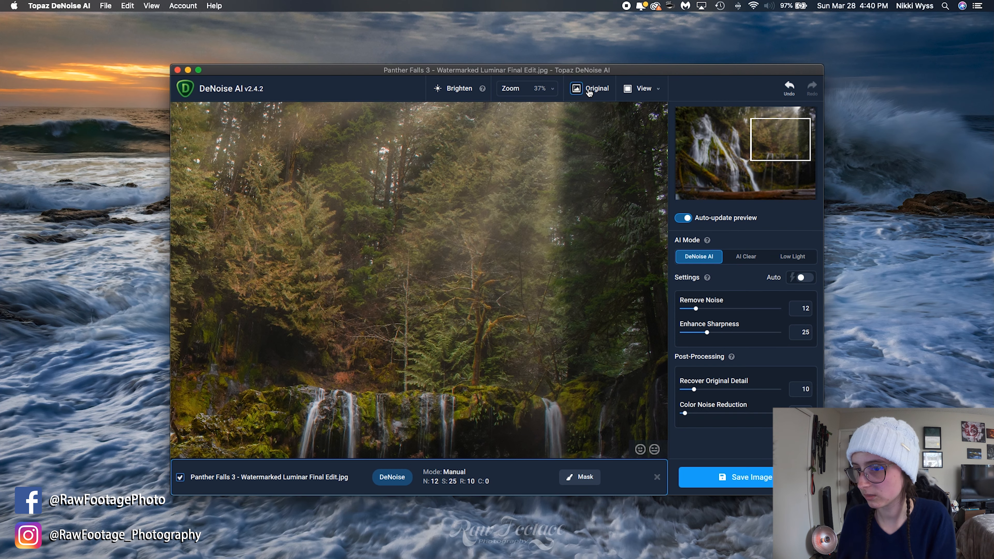
left_click(589, 93)
left_click(589, 92)
left_click(588, 93)
left_click(588, 92)
left_click(588, 93)
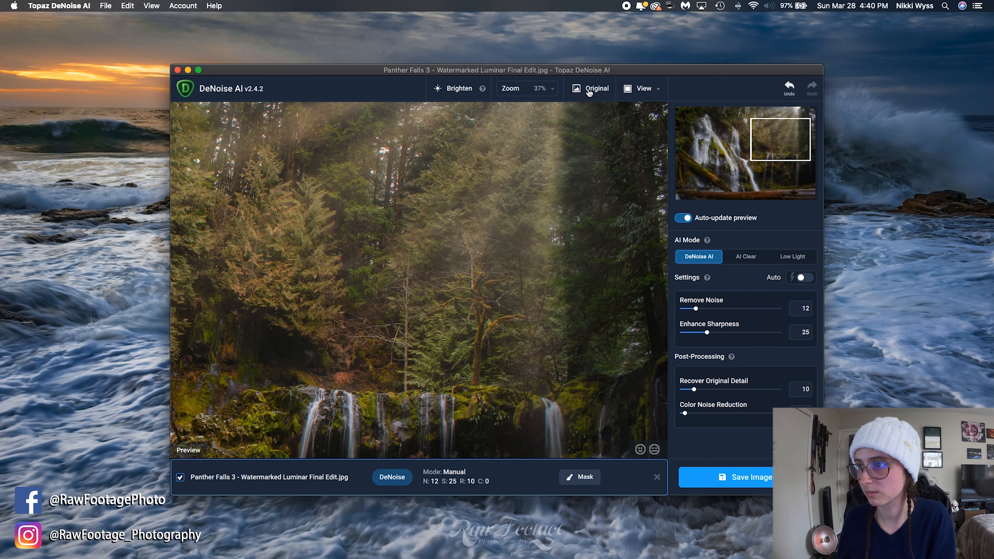
left_click(589, 93)
left_click(589, 93)
Switch the AI Mode to AI Clear and set Recover Original Detail to 15.
left_click_drag(785, 154, 733, 178)
left_click(746, 257)
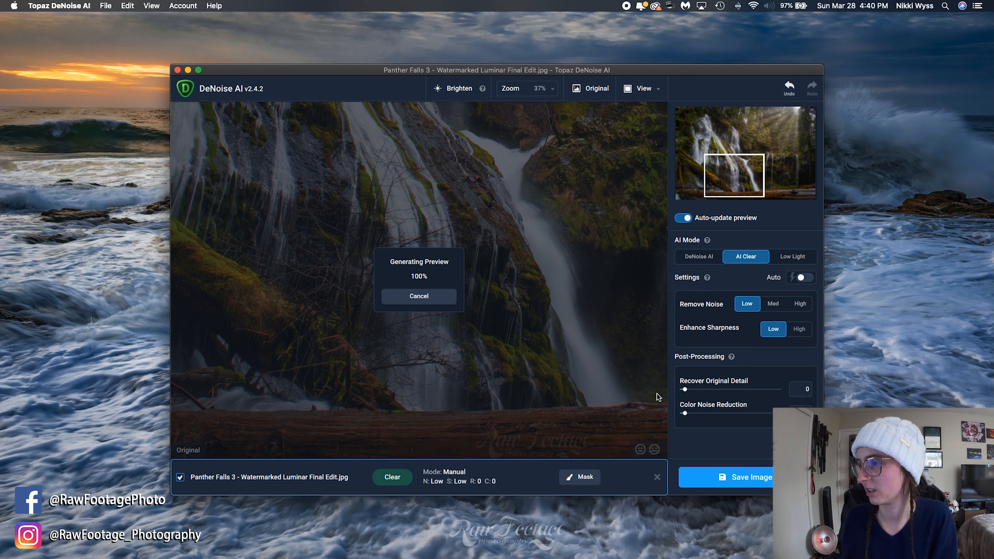
left_click_drag(686, 391, 699, 392)
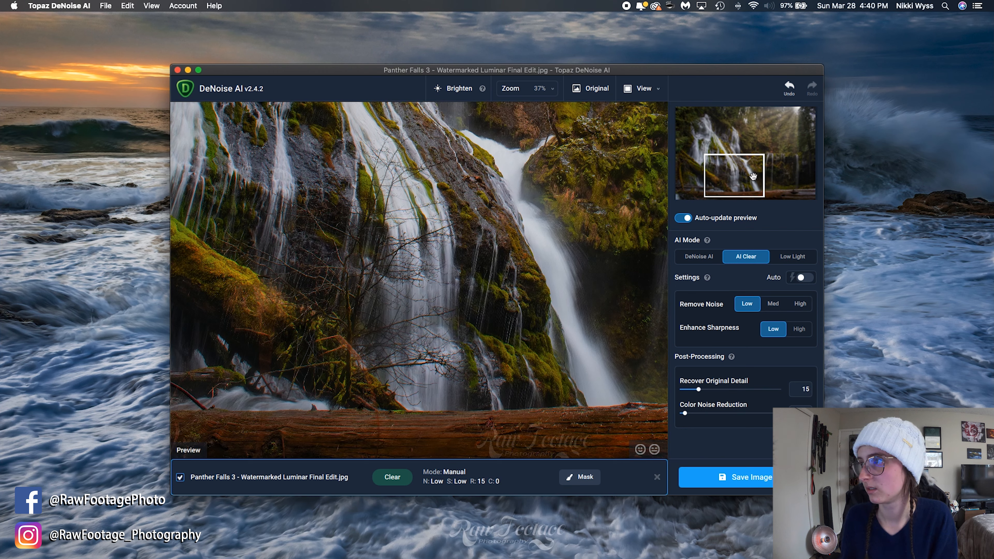
Compare the original photo with the AI Clear preview across the main waterfall and the watermarked log.
left_click(591, 90)
left_click(591, 90)
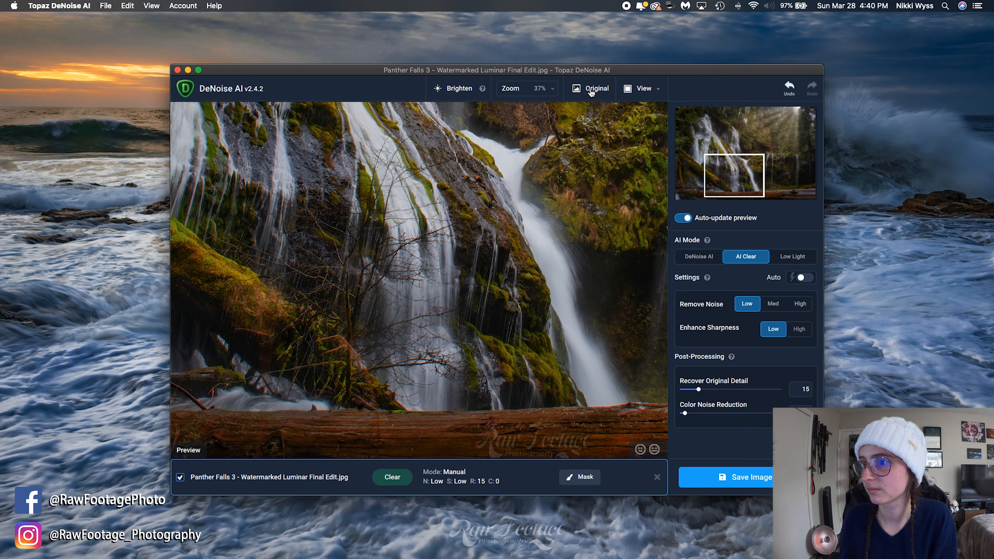
left_click(591, 90)
left_click(591, 90)
left_click(591, 90)
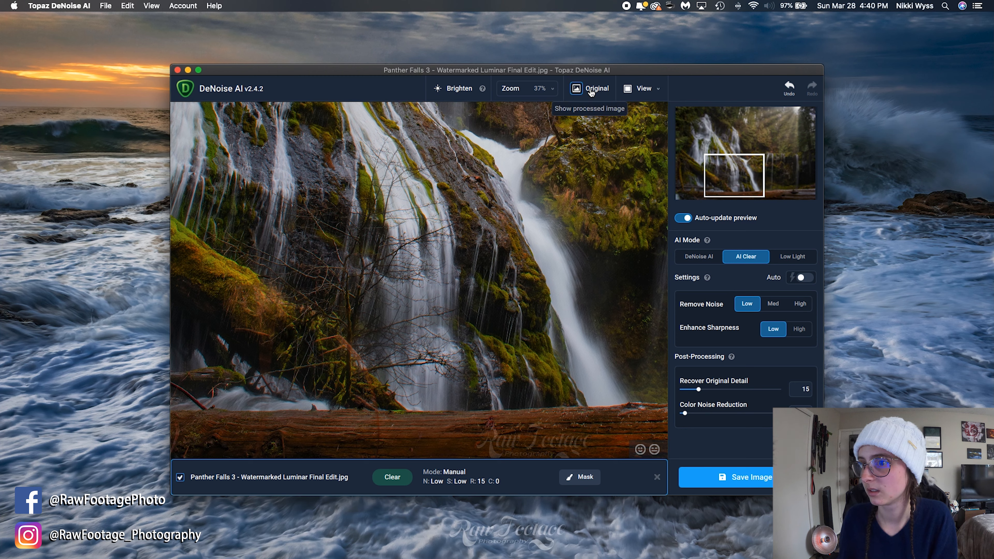
left_click(591, 90)
left_click(591, 90)
left_click(591, 90)
left_click(591, 90)
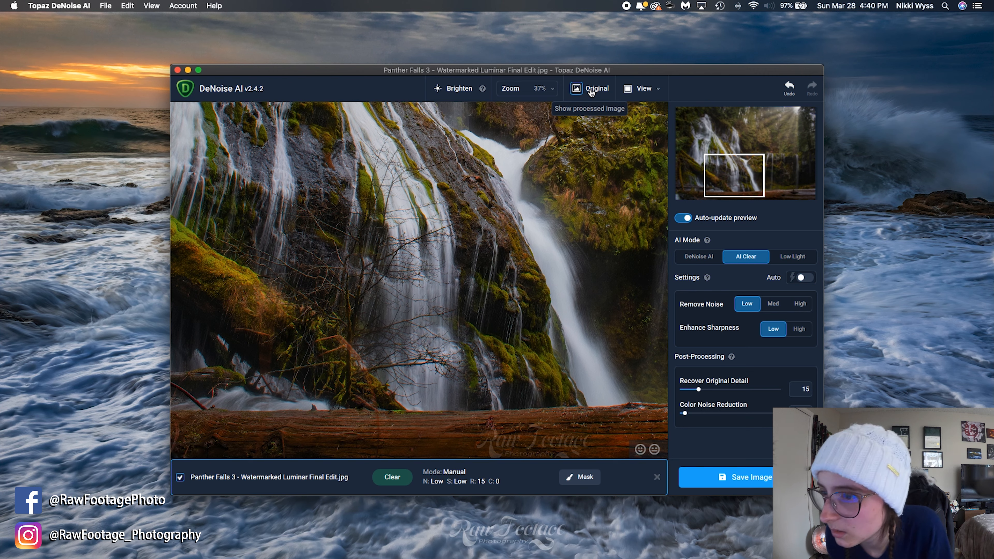
left_click(591, 91)
left_click(592, 90)
left_click(591, 90)
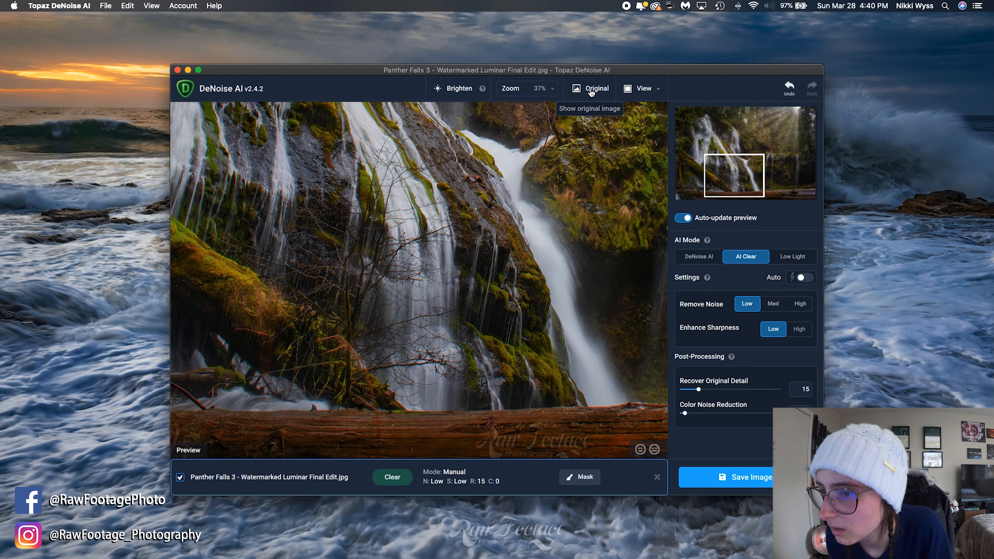
left_click(591, 90)
left_click(591, 90)
left_click(591, 90)
left_click(591, 90)
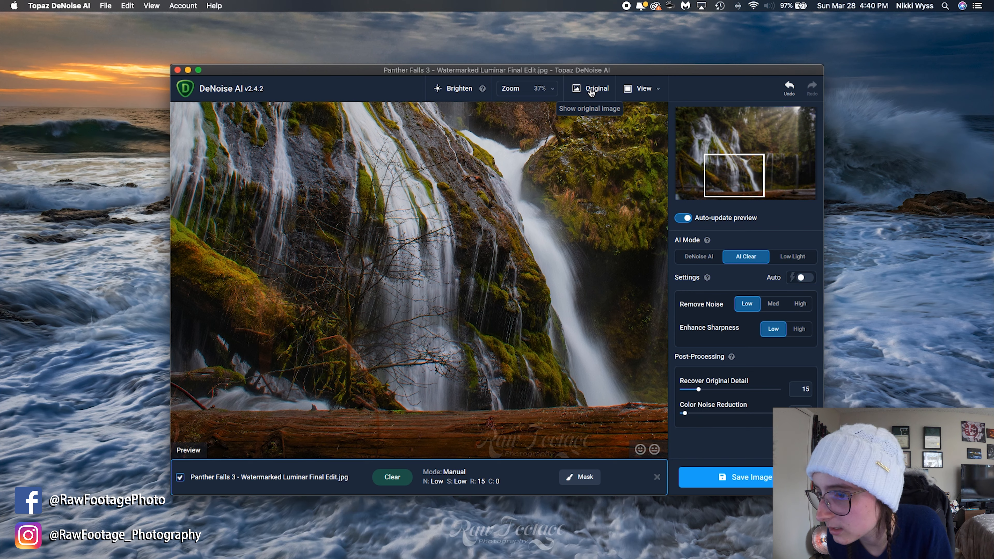
left_click(591, 90)
left_click(591, 90)
left_click(591, 90)
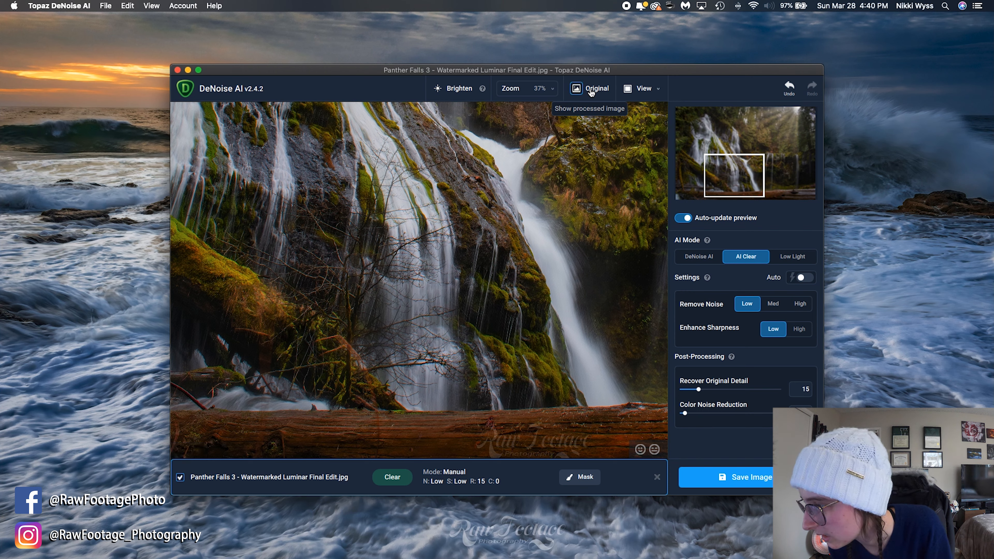
left_click(591, 90)
left_click(592, 90)
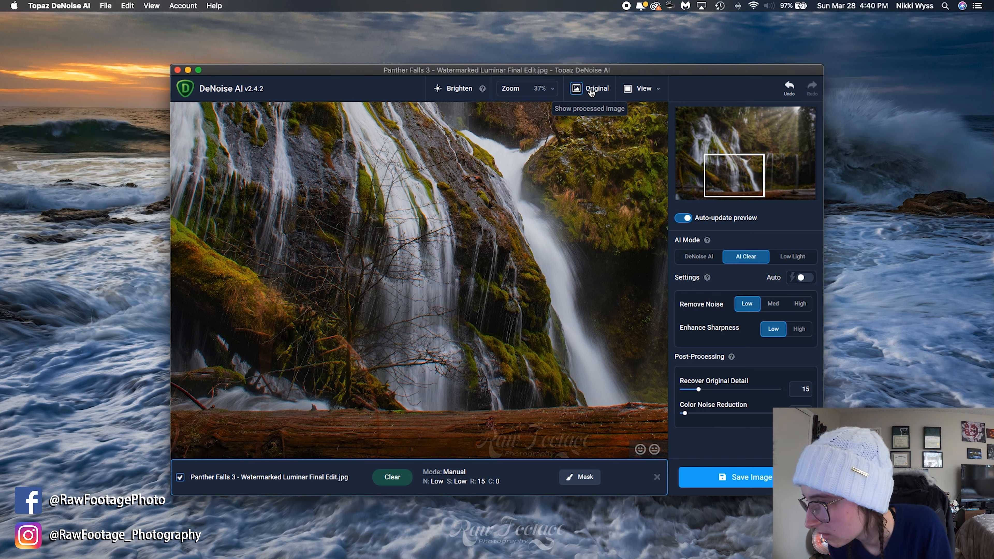
left_click(591, 90)
Examine the AI Clear preview against the original around the mossy fallen log at the photo's lower-left corner.
left_click_drag(734, 181, 706, 174)
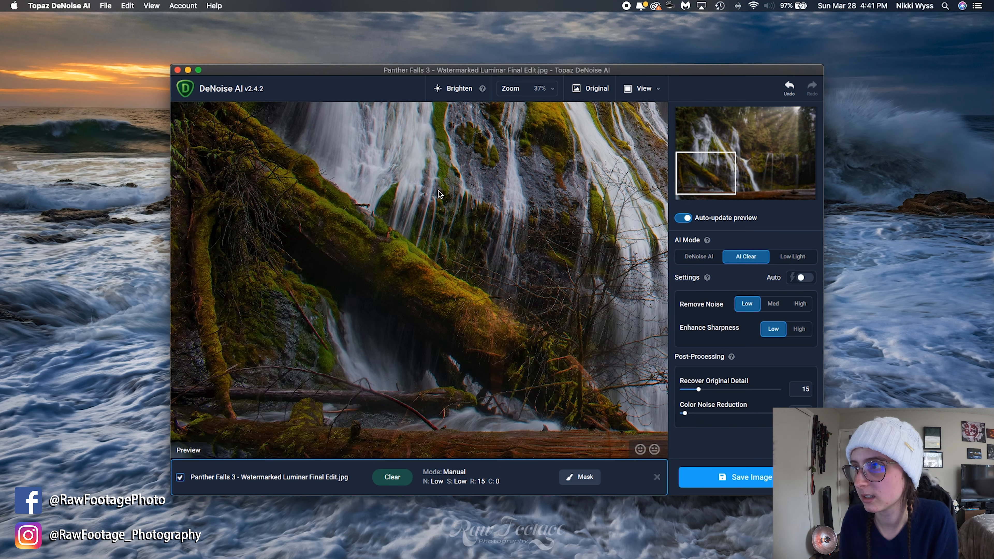
left_click(595, 93)
left_click(596, 92)
left_click(596, 92)
left_click(595, 92)
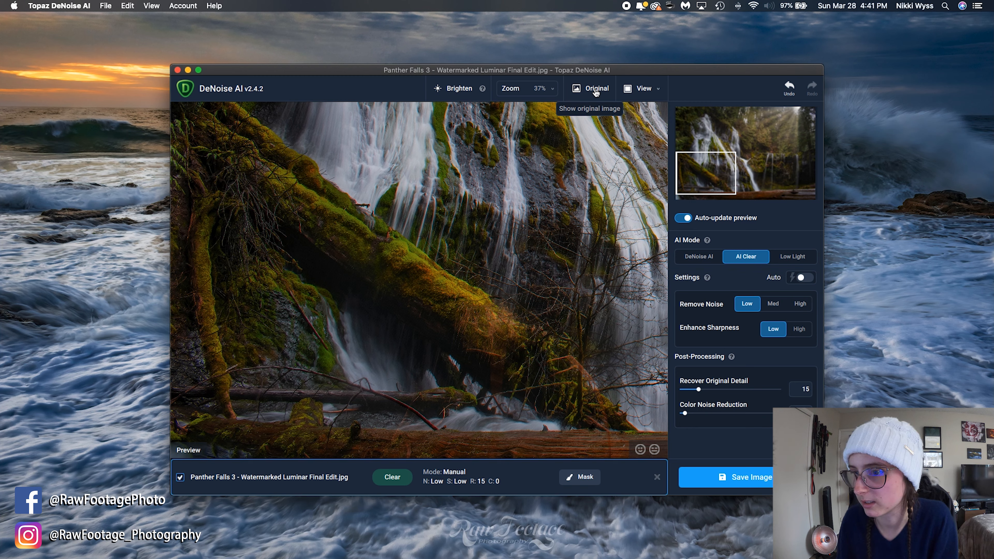
left_click(596, 93)
left_click(596, 93)
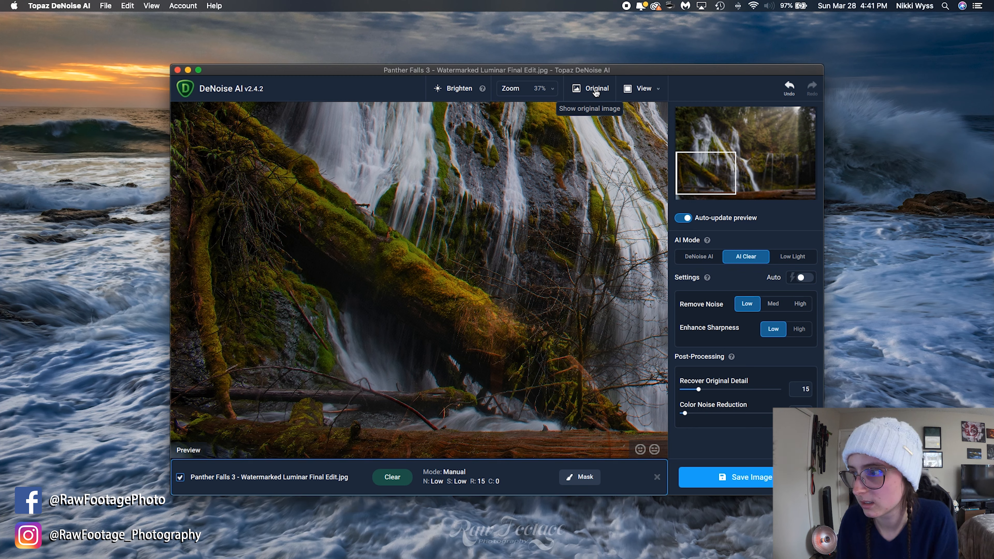
left_click(595, 93)
left_click(595, 93)
left_click(596, 93)
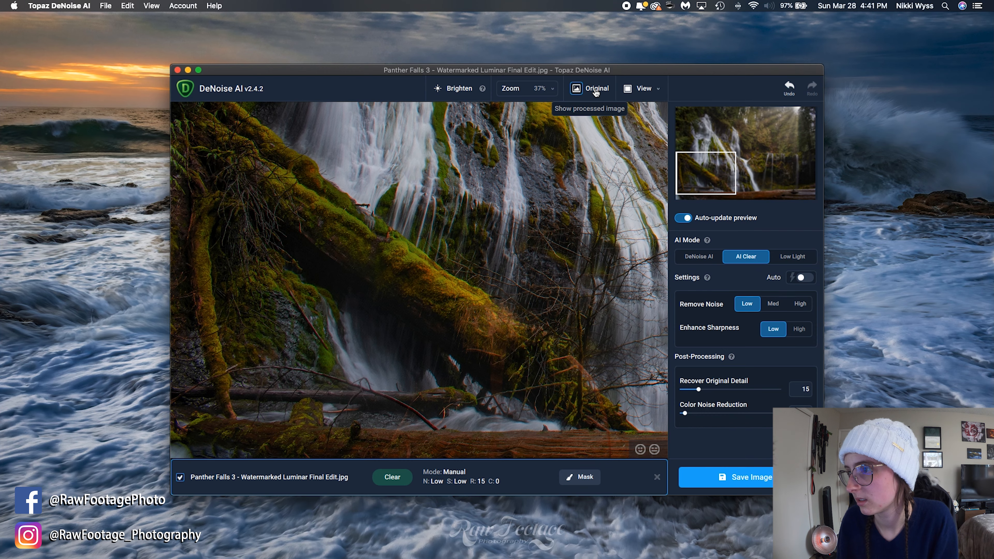
left_click(596, 93)
left_click(595, 93)
left_click(595, 93)
left_click(595, 92)
left_click(595, 93)
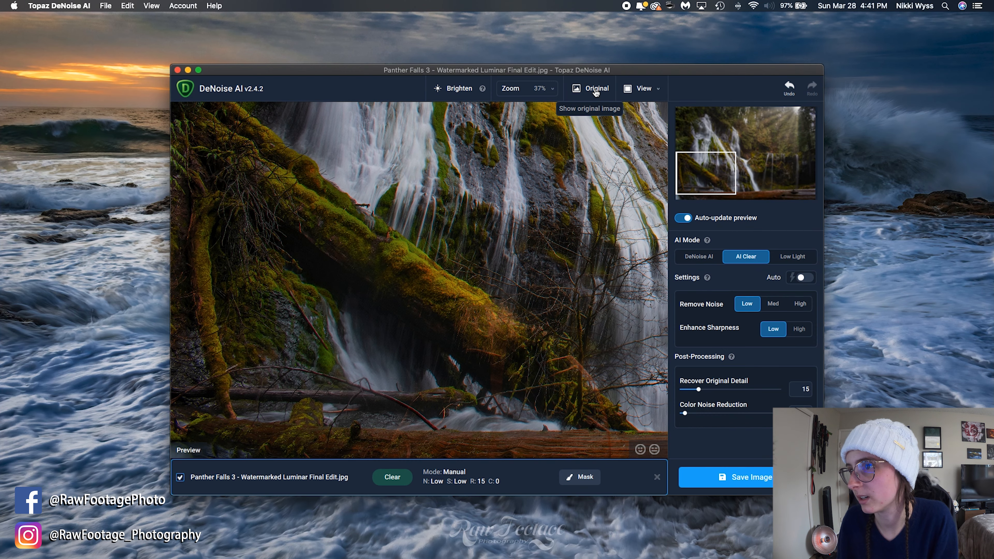
Set Recover Original Detail to 25 and compare the original with the AI Clear preview over the sunlit forest.
left_click_drag(717, 158, 780, 142)
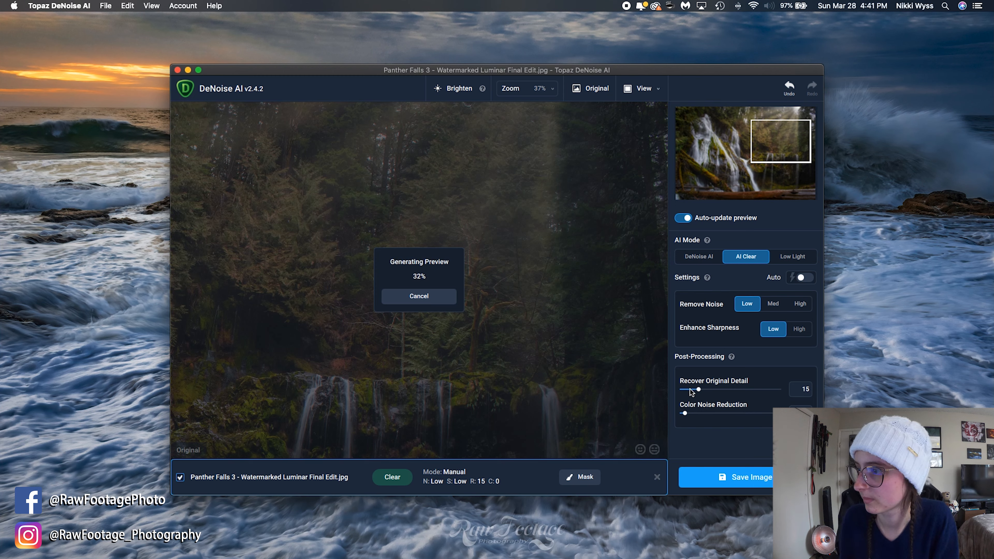
left_click_drag(698, 389, 704, 390)
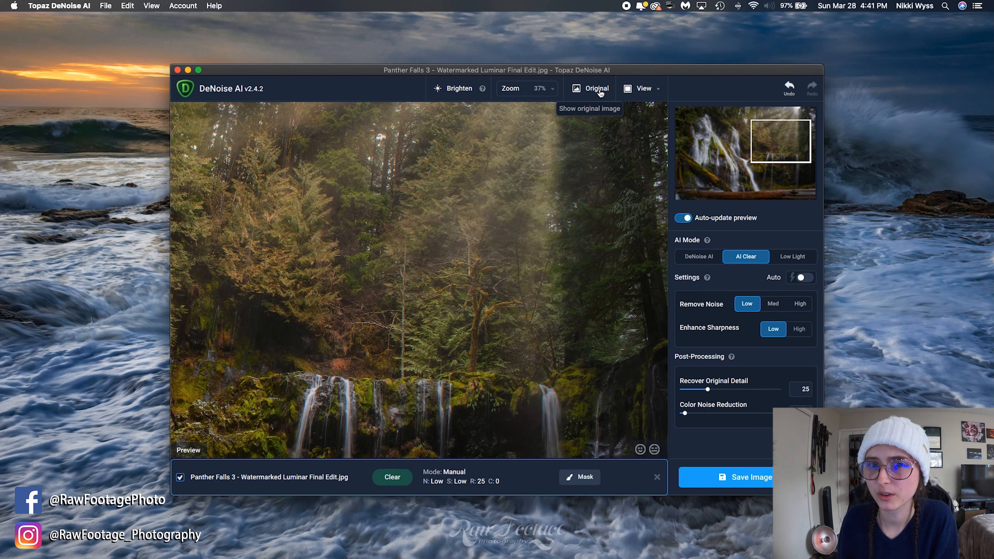
left_click(601, 94)
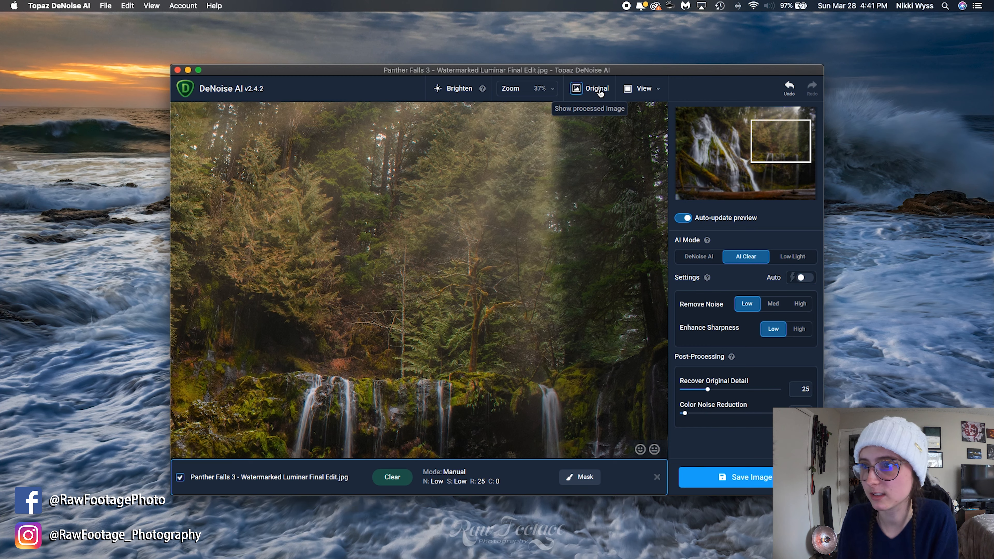
left_click(601, 94)
left_click(601, 93)
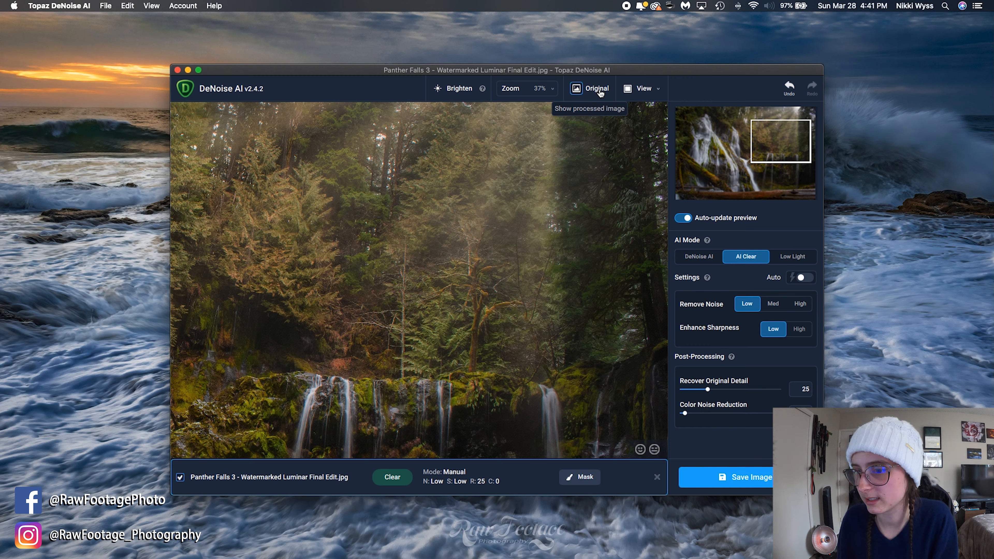